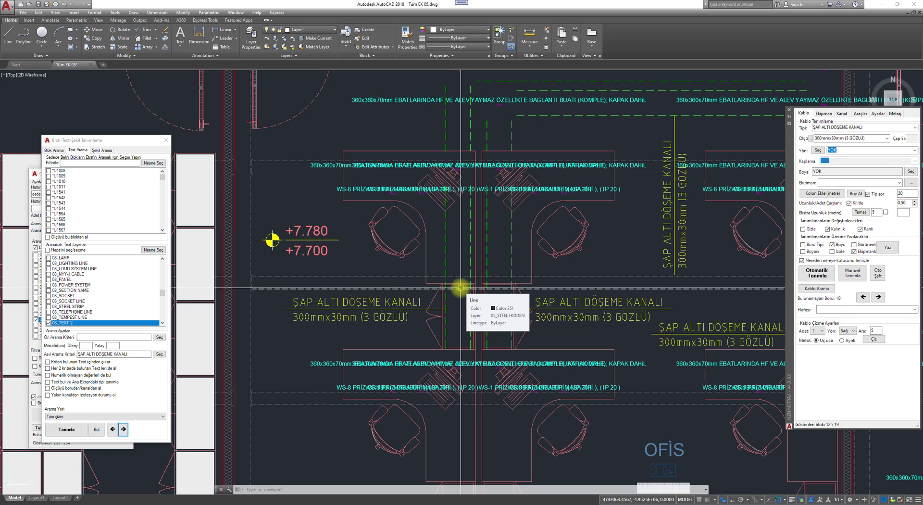
- Examine the green dashed cable tray lines between the office desks, selecting individual lines to check their layer
click(445, 244)
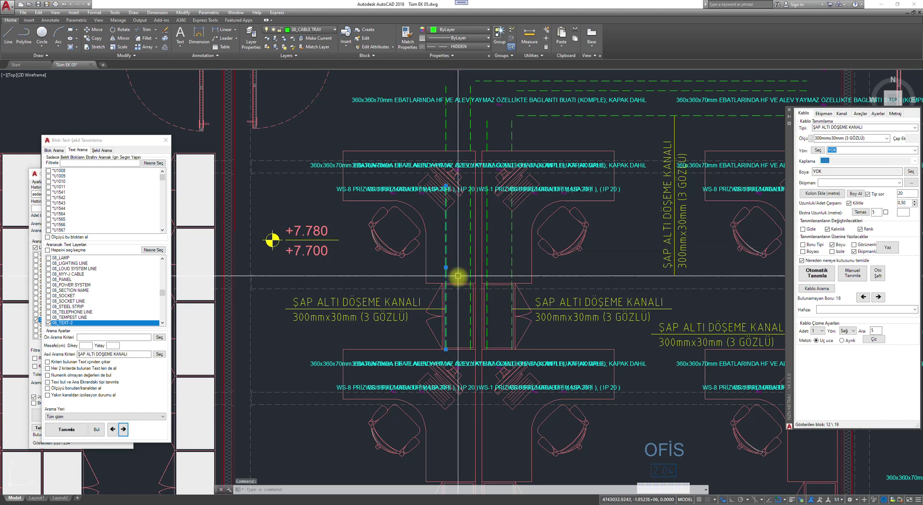
key(Escape)
key(Escape)
scroll(457, 275, down, 2)
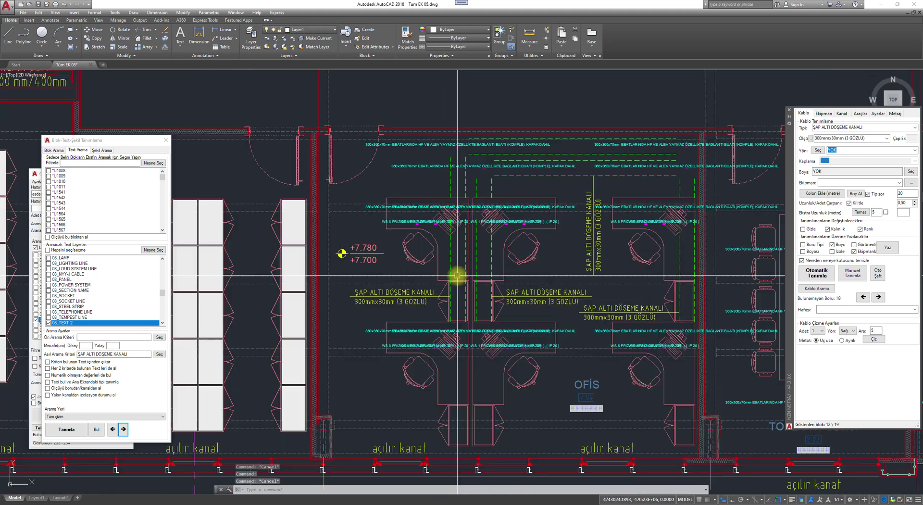
scroll(457, 275, up, 2)
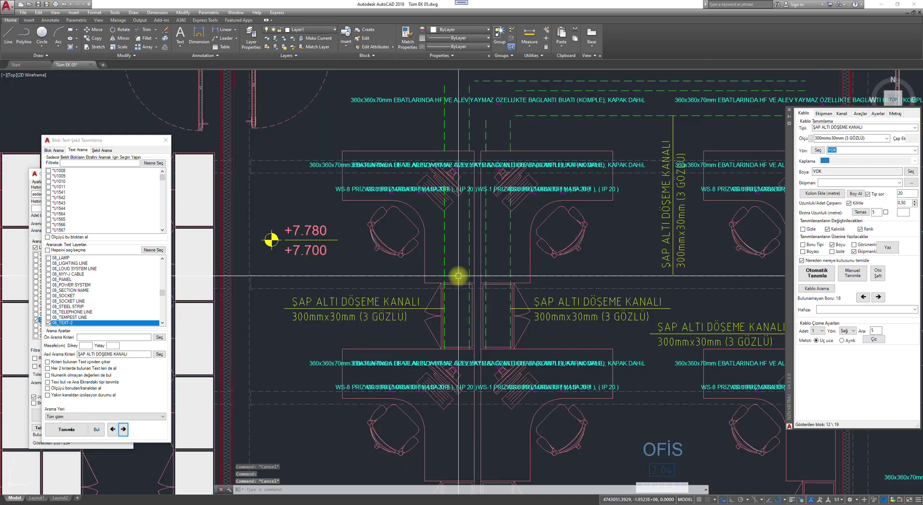
middle_drag(471, 266, 438, 274)
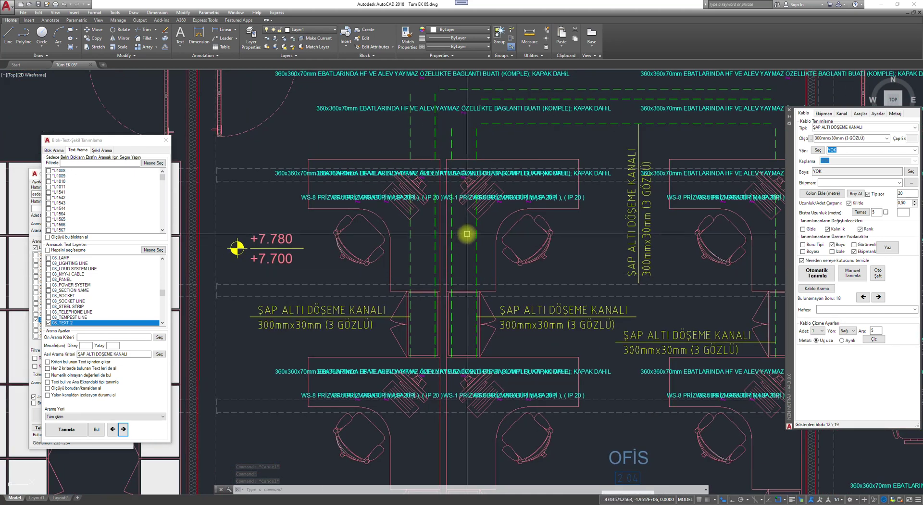
key(Escape)
click(476, 234)
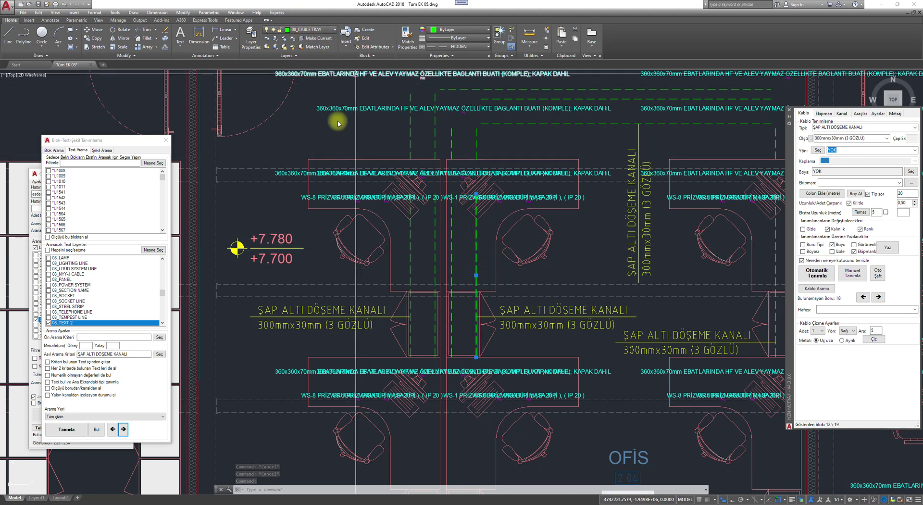
key(Escape)
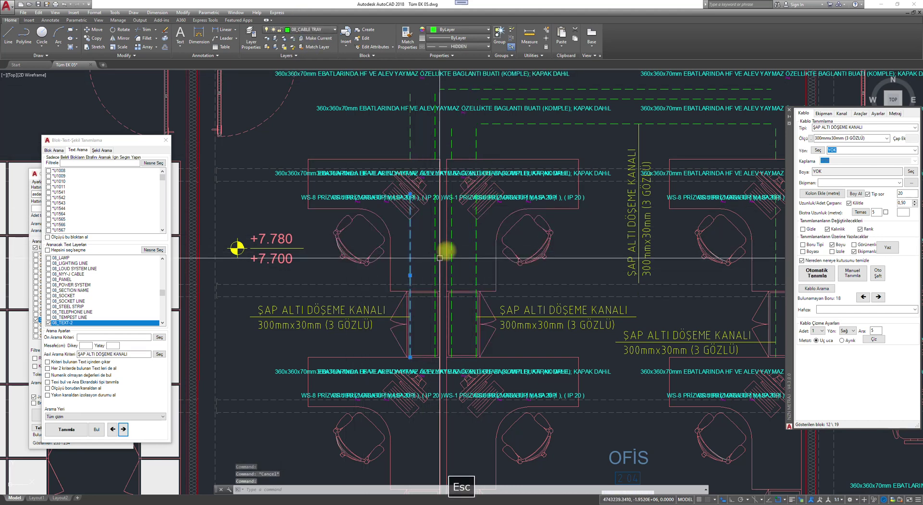
scroll(507, 168, down, 2)
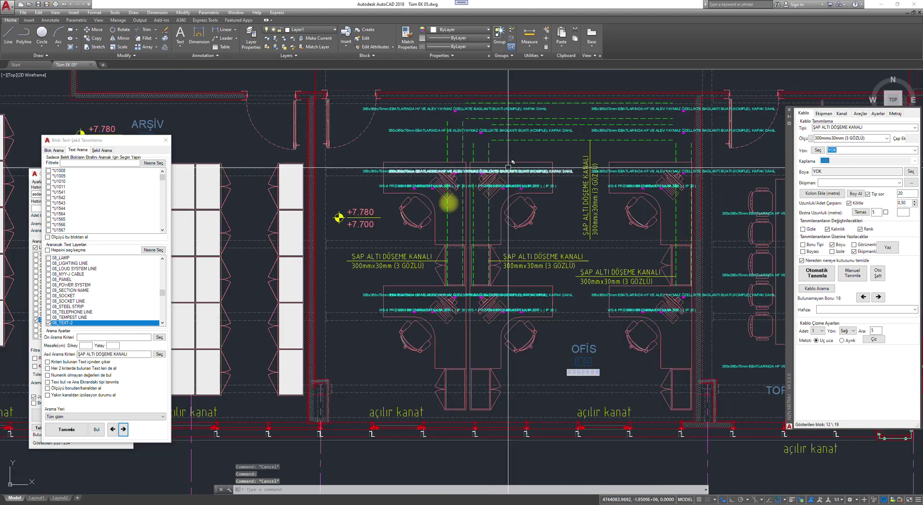
scroll(408, 252, up, 2)
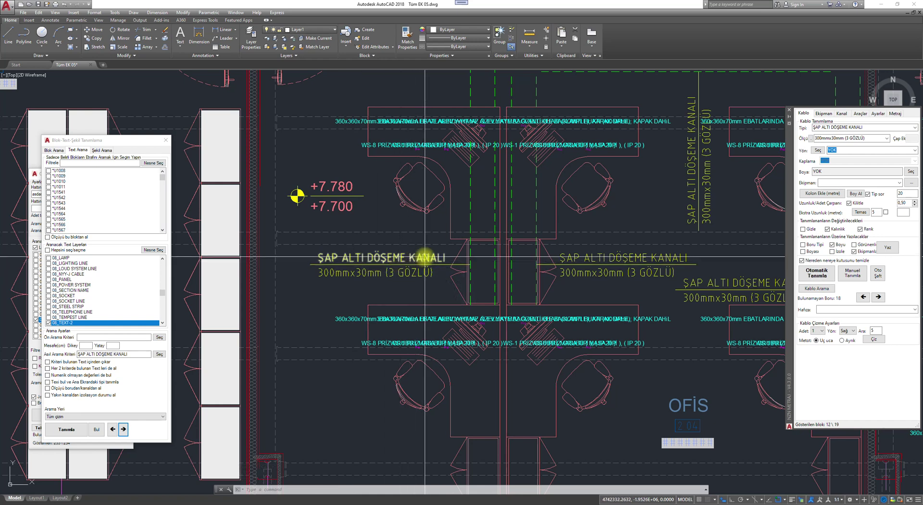
- Examine the "ŞAP ALTI DÖŞEME KANALI" and "300mmx30mm (3 GÖZLÜ)" labels beside the desks and the cable tray lines they point to
key(Escape)
key(Escape)
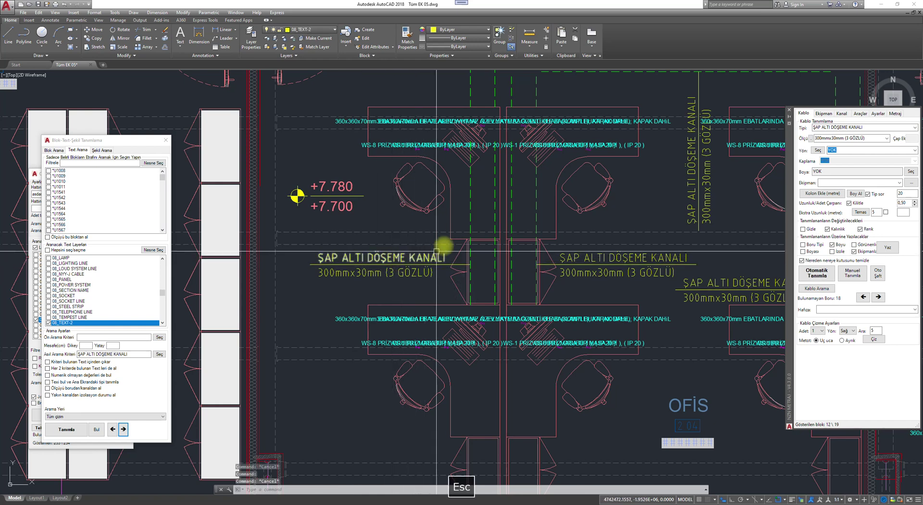
click(467, 236)
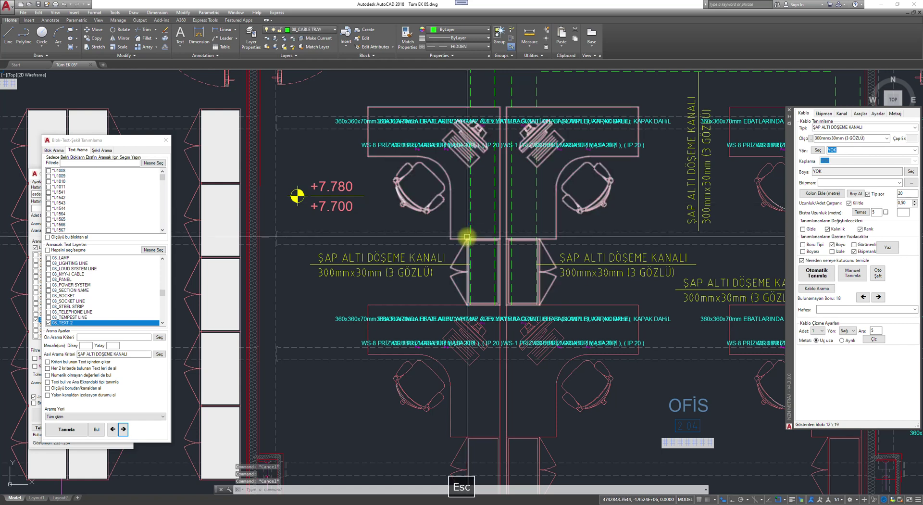
scroll(464, 238, down, 4)
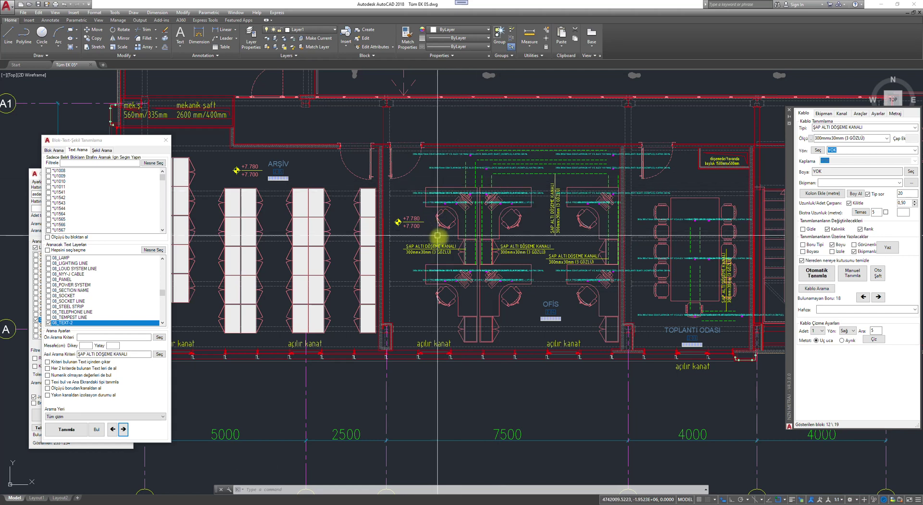
scroll(442, 243, up, 4)
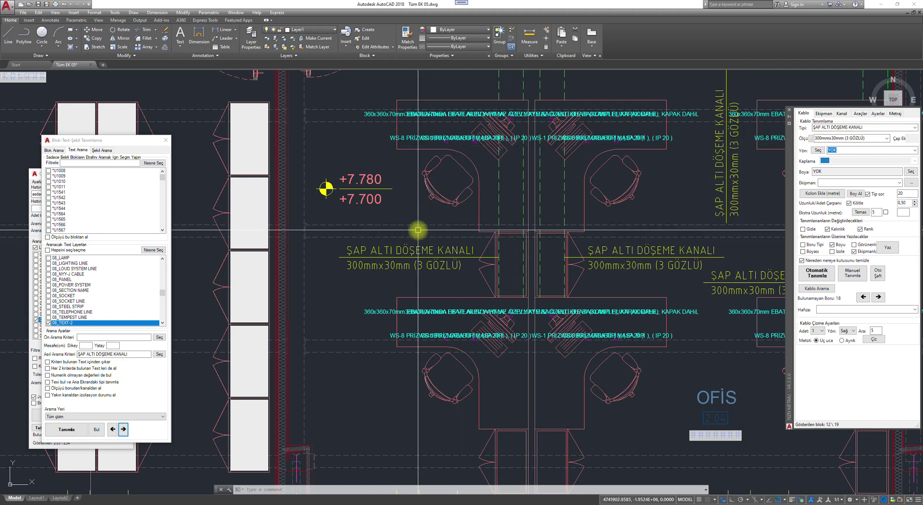
scroll(417, 231, down, 2)
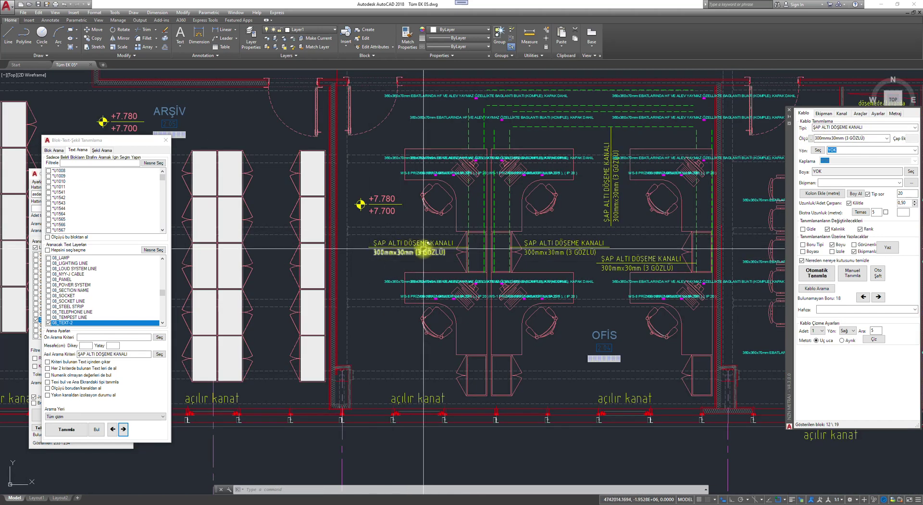
middle_drag(423, 251, 397, 254)
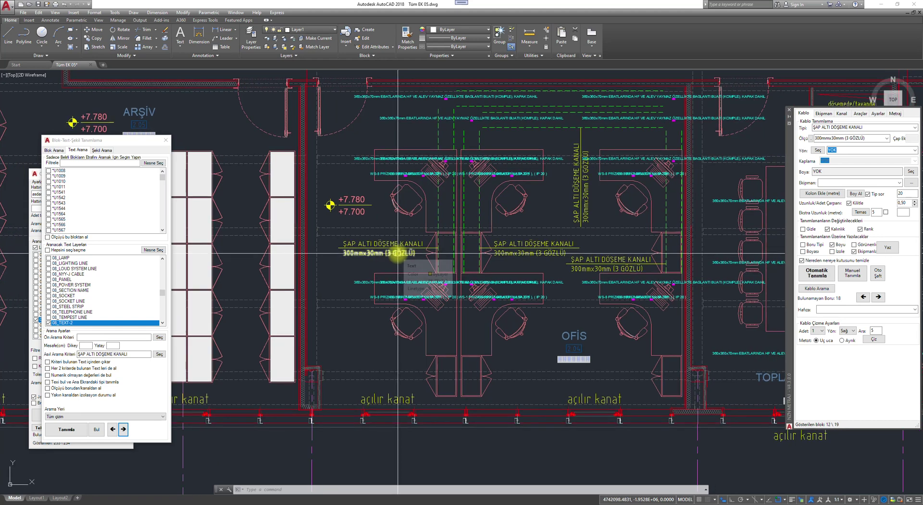
scroll(398, 253, up, 2)
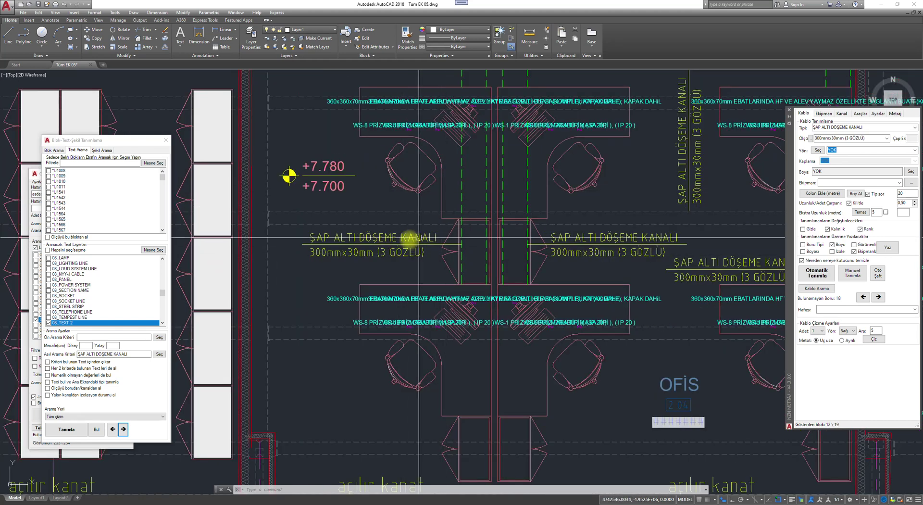
click(397, 234)
key(Escape)
key(Escape)
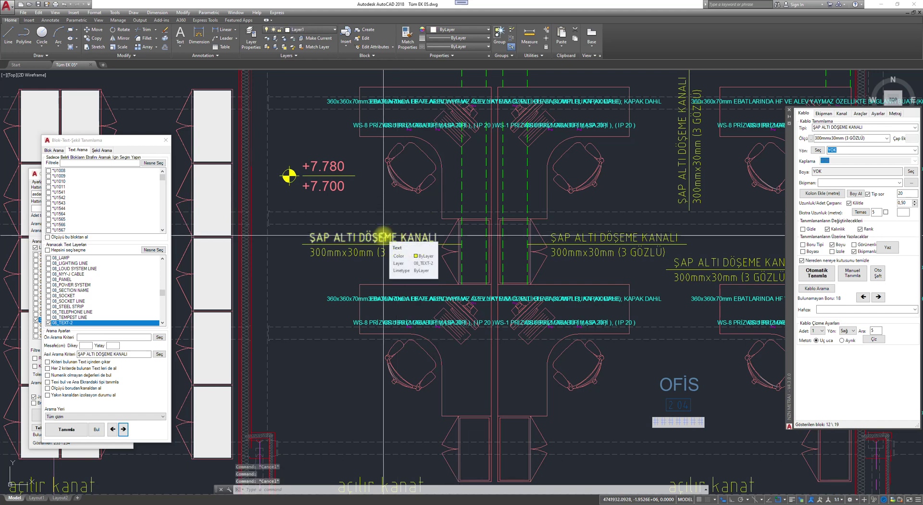
key(Escape)
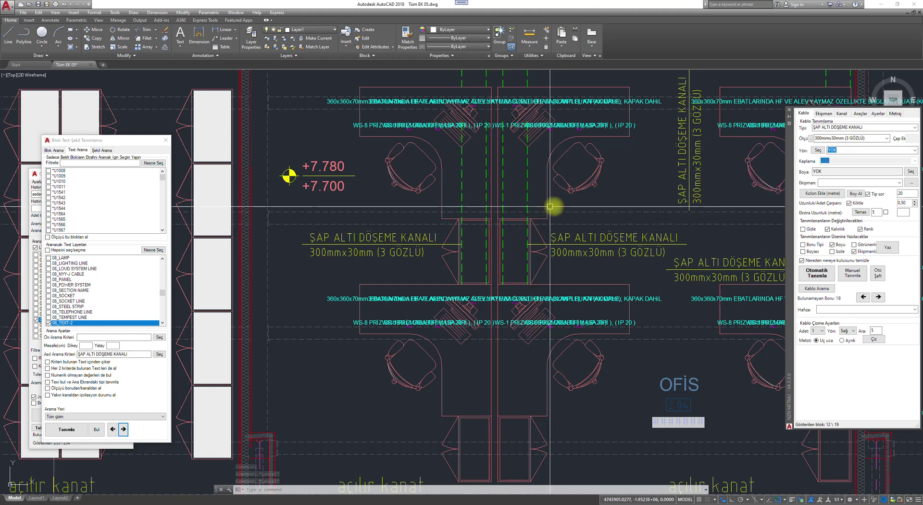
middle_drag(551, 205, 500, 214)
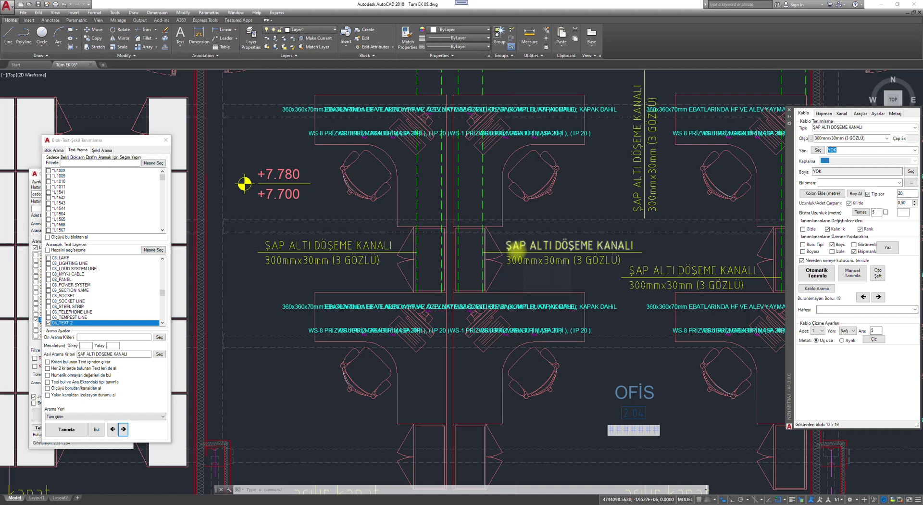
scroll(507, 250, down, 2)
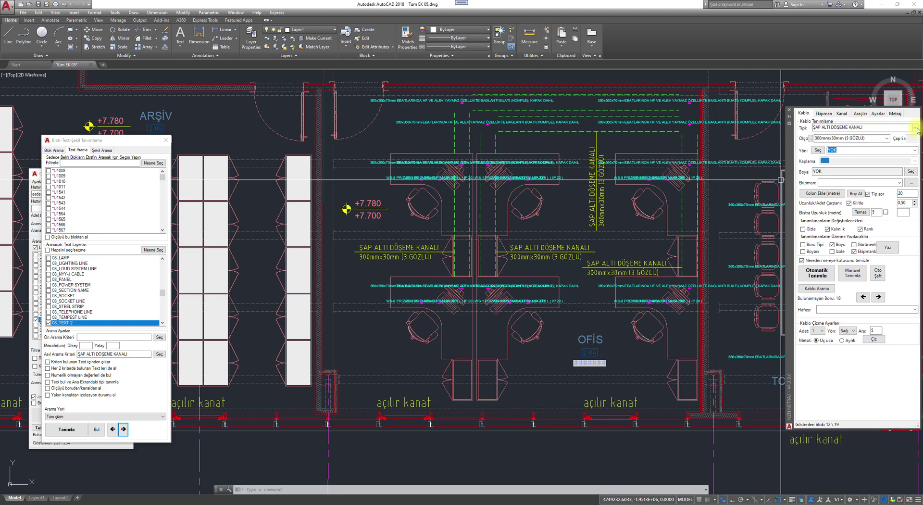
- Close the Blok-Text-Şekil Tanımlama dialog and reopen it in text search mode through the equipment's automatic definition
click(823, 127)
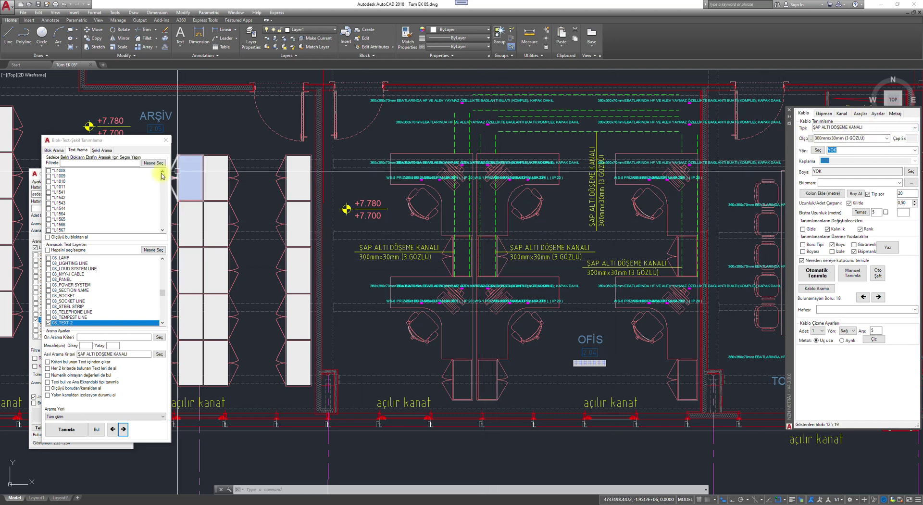
click(166, 140)
mouse_move(539, 247)
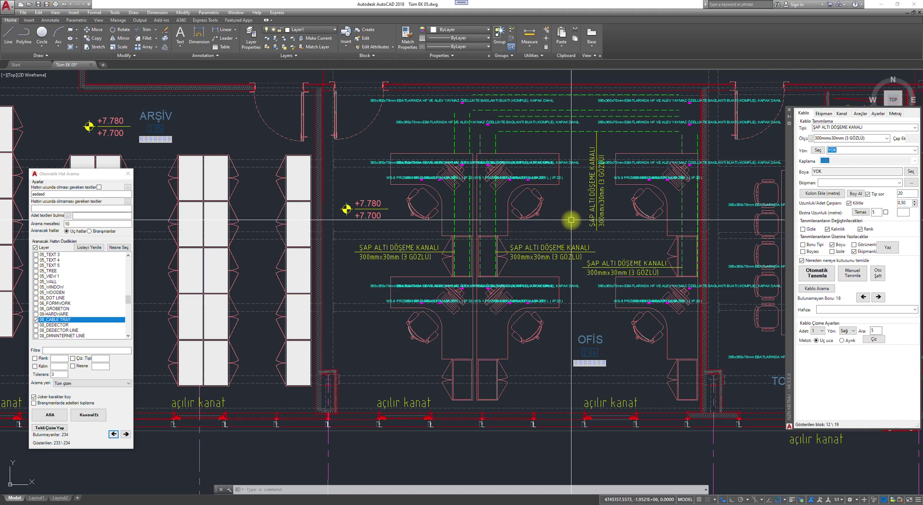
scroll(571, 220, up, 2)
scroll(571, 220, down, 3)
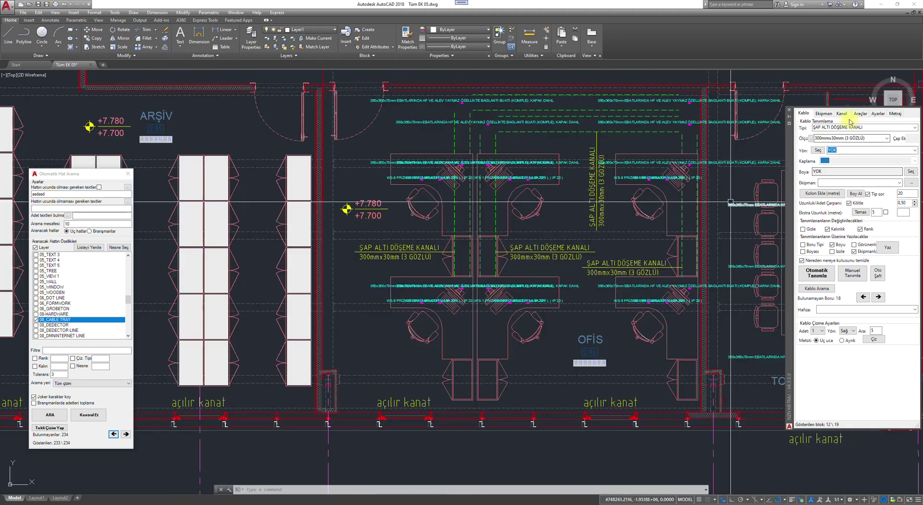
click(824, 113)
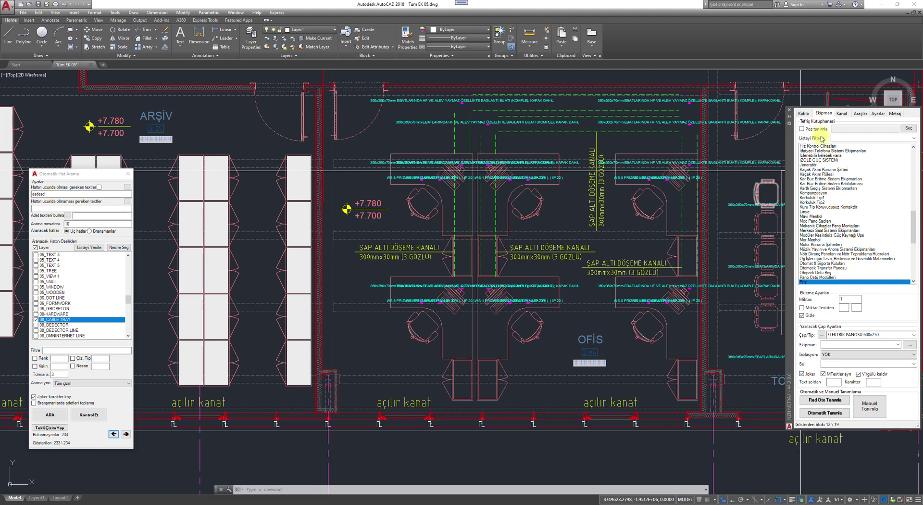
click(815, 415)
click(503, 306)
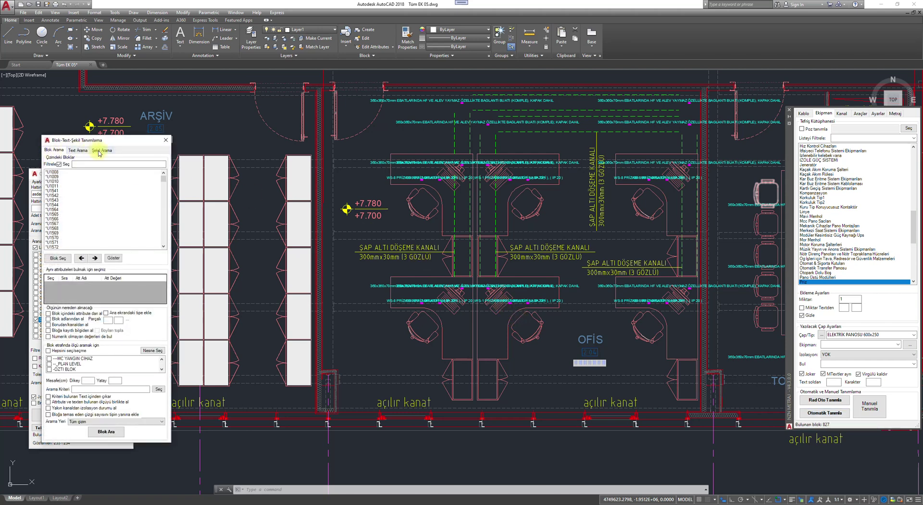
click(73, 150)
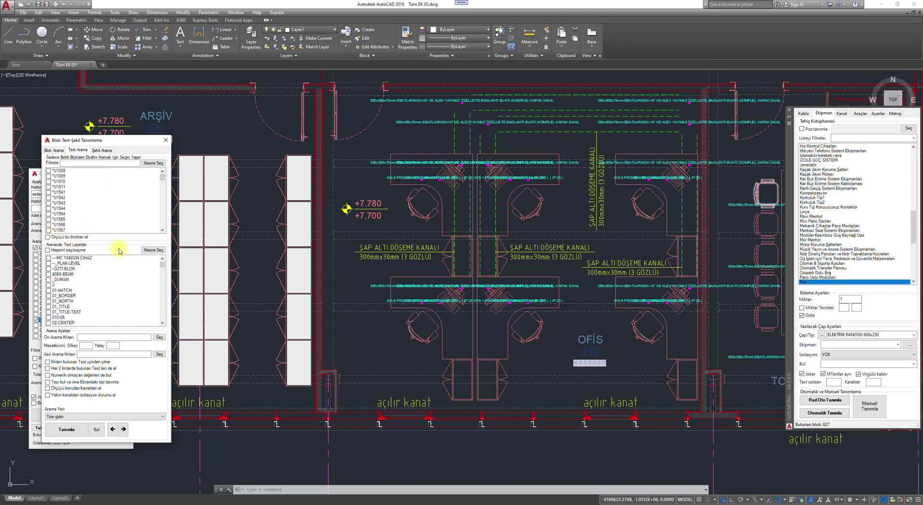
- Pick a floor channel label in the drawing to set search layer 08_TEXT-2, with "ŞAP ALTI DÖŞEME KANALI" as the main search criterion
click(152, 250)
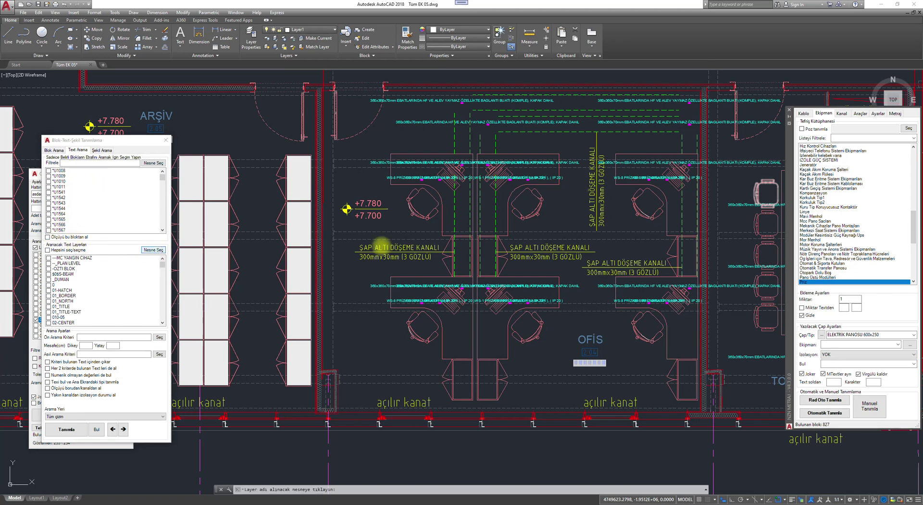
scroll(417, 247, up, 2)
click(416, 247)
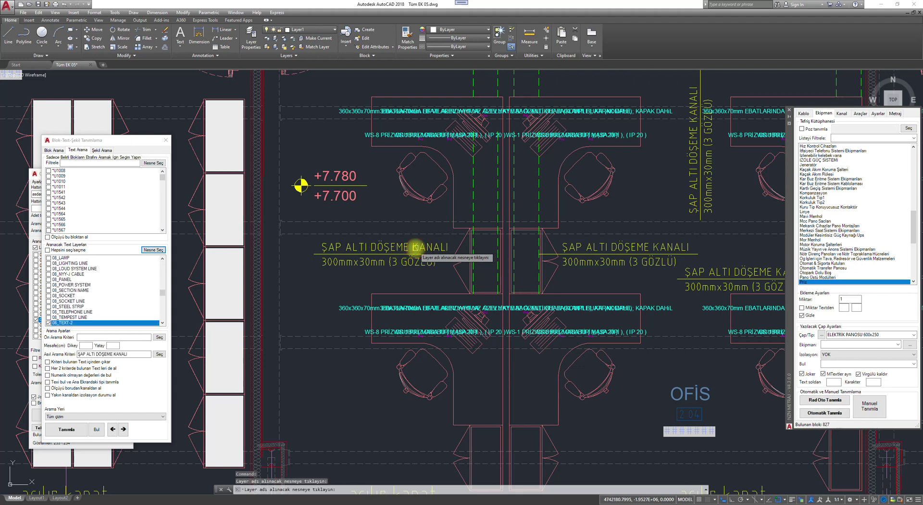
key(space)
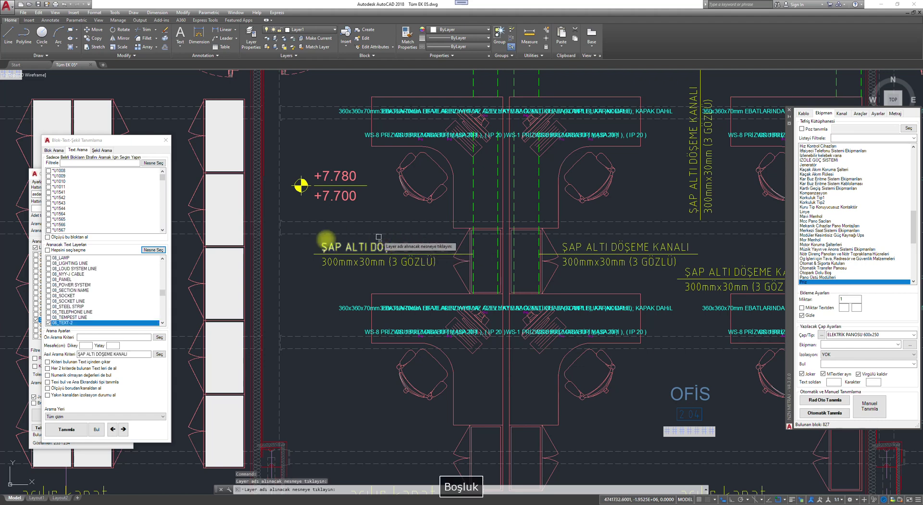
click(114, 354)
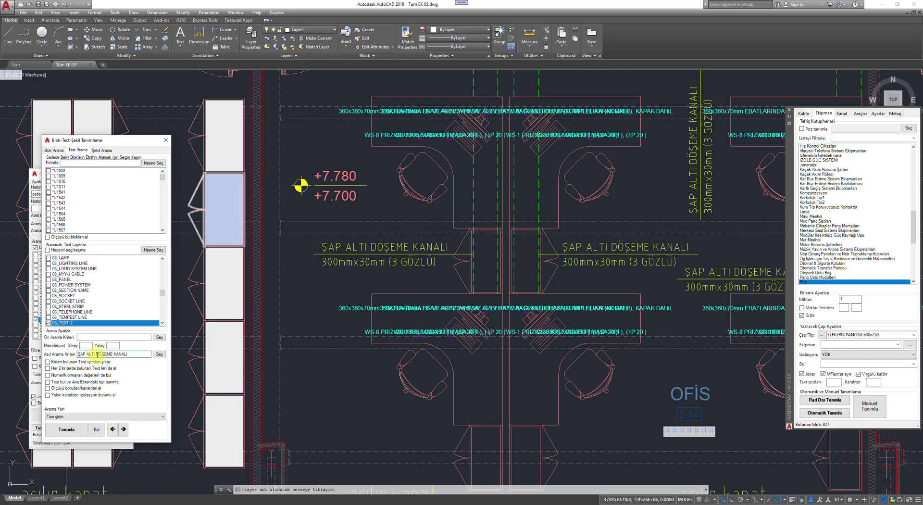
click(97, 353)
click(114, 353)
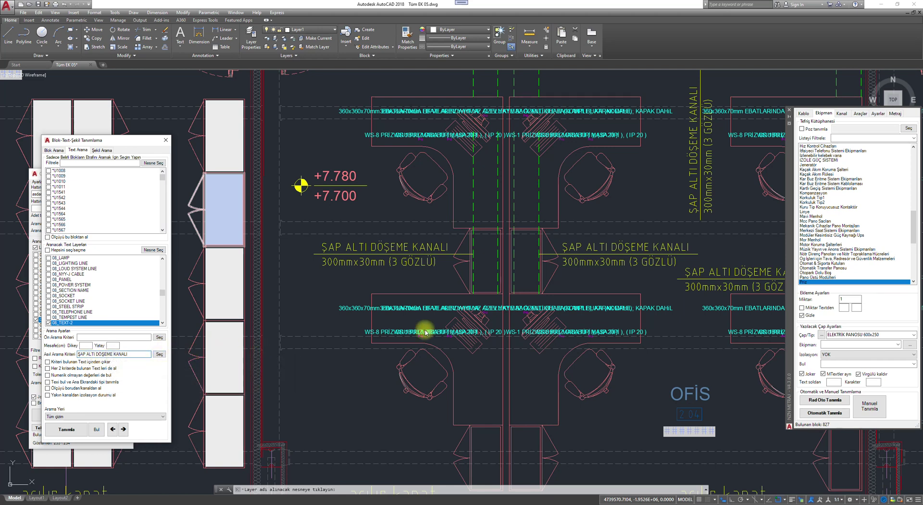
click(802, 375)
click(328, 286)
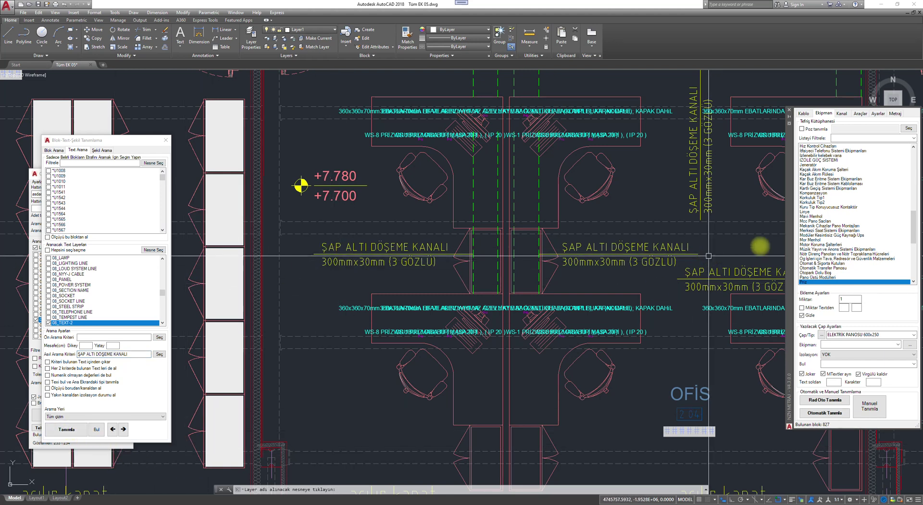
- Look through the equipment library categories and open the quantity takeoff settings
drag(911, 230, 913, 199)
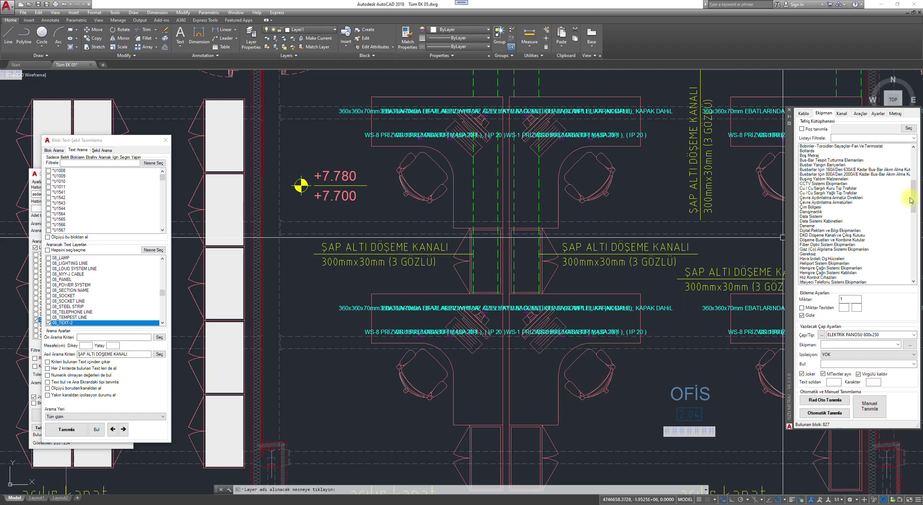
drag(912, 202, 912, 217)
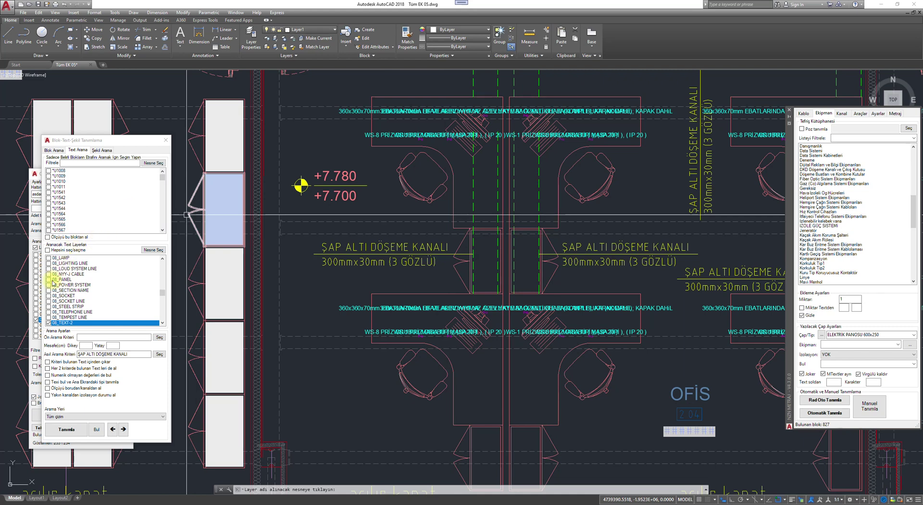
click(48, 322)
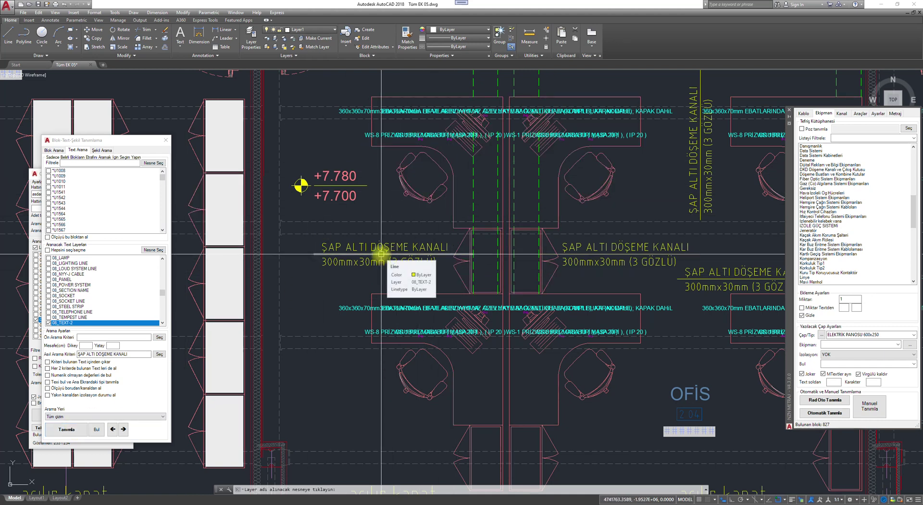
click(897, 113)
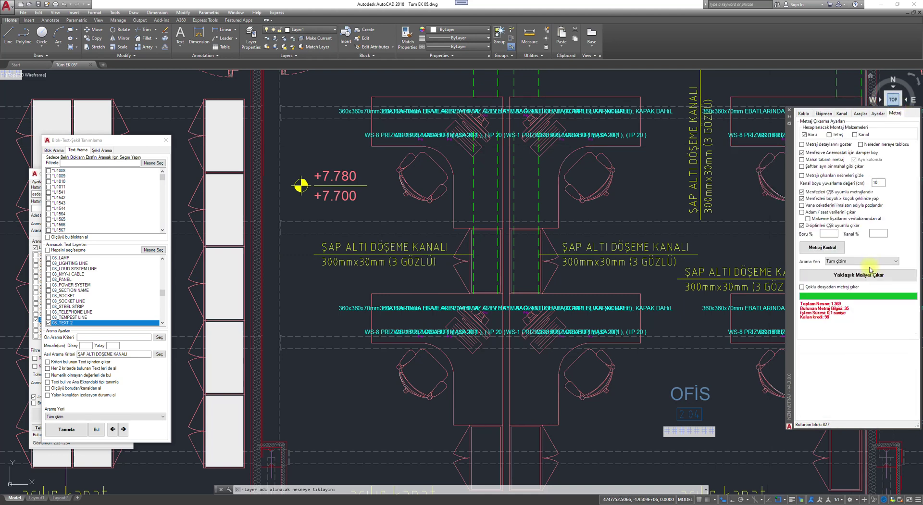
- Find the "ŞAP ALTI DÖŞEME KANALI" labels on layer 08_TEXT-2 across the whole drawing and inspect the marked matches
click(824, 113)
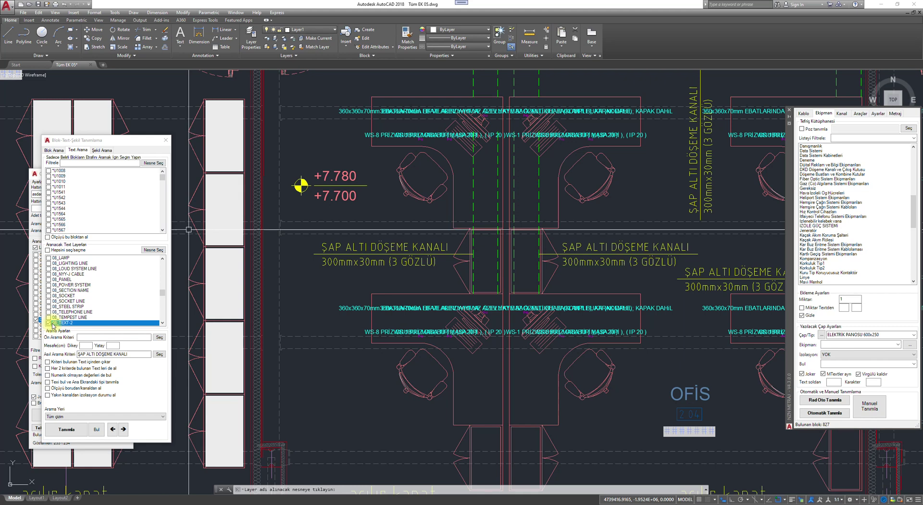
click(96, 429)
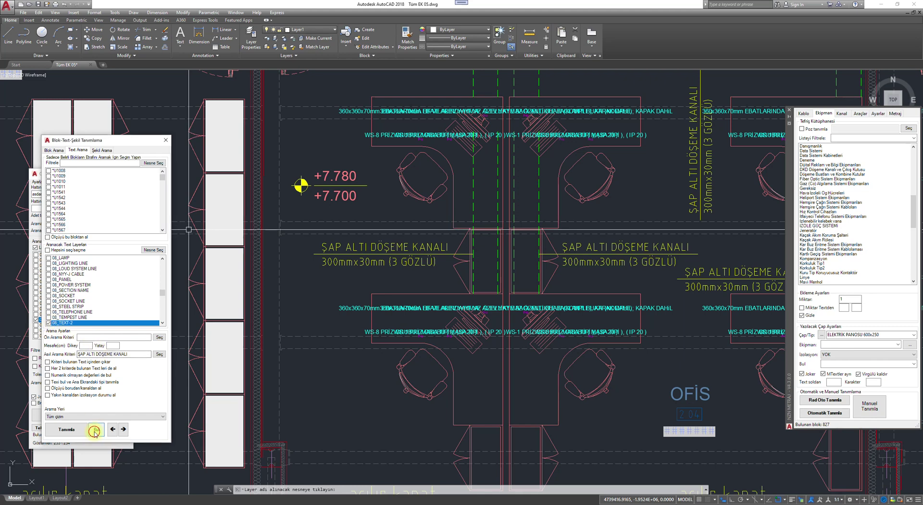
click(58, 430)
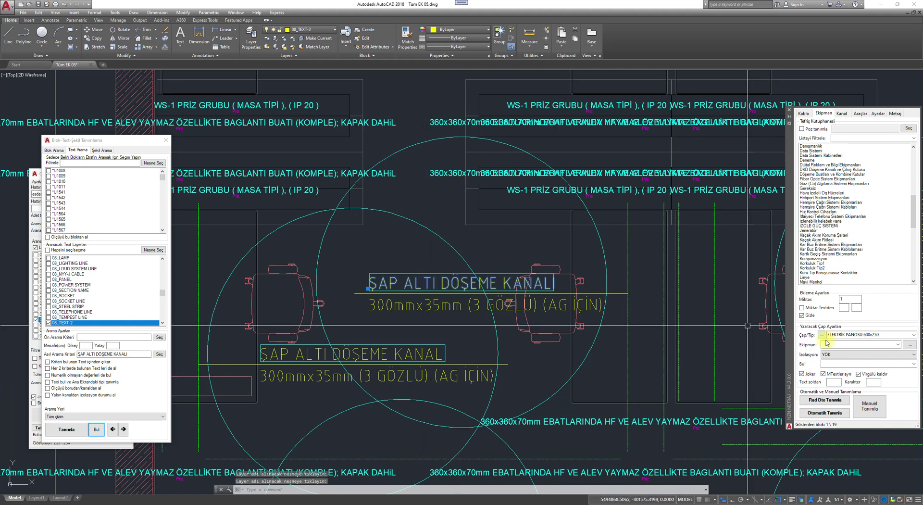
click(836, 413)
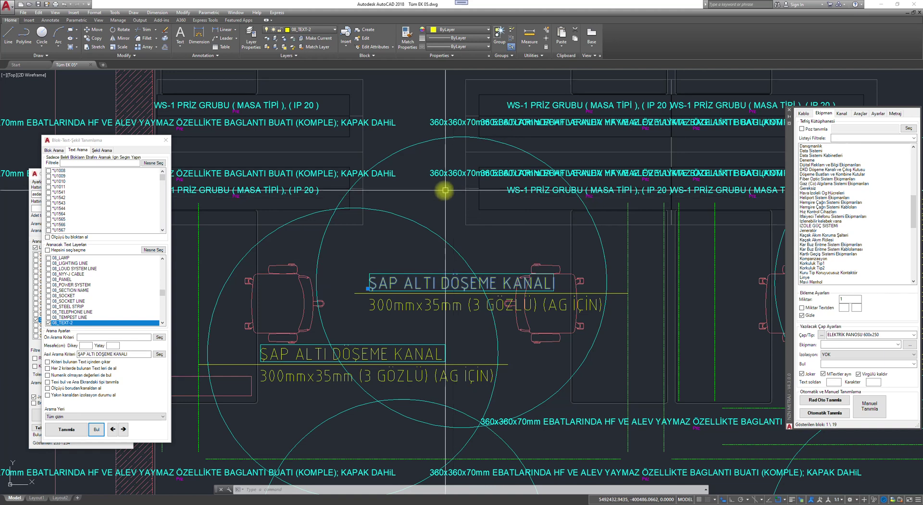
scroll(443, 192, down, 2)
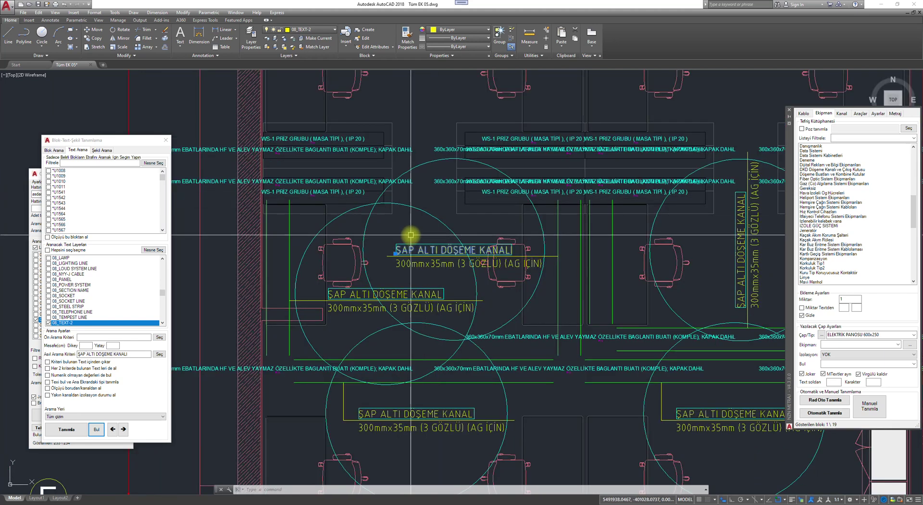
- Undo the label search and return to the earlier drawing view
key(space)
scroll(410, 233, up, 2)
text(u)
key(space)
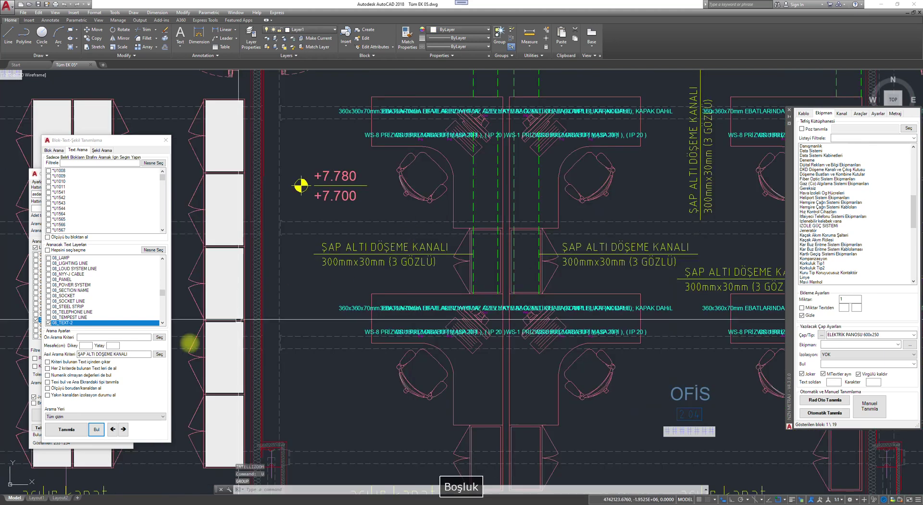
- Shorten the main search criterion to "ŞAP*KANALI" with a wildcard and run the search over the whole drawing
click(112, 354)
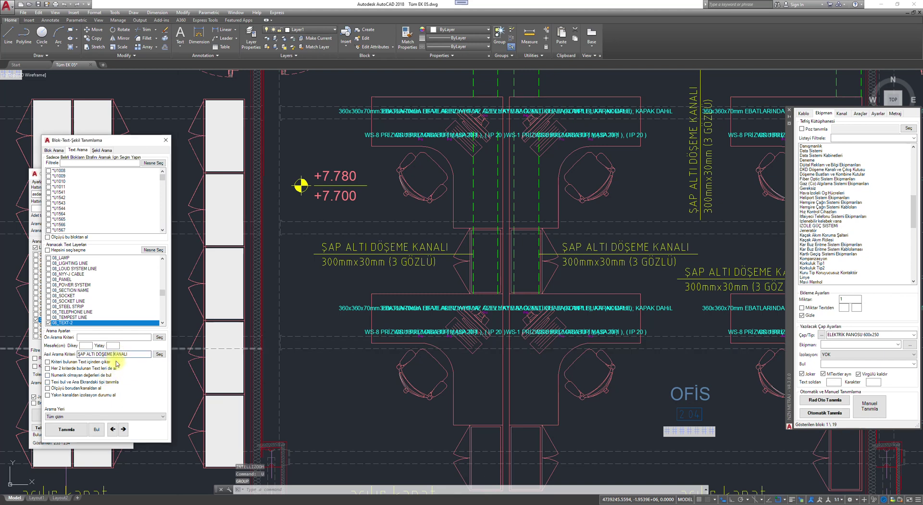
key(BackSpace)
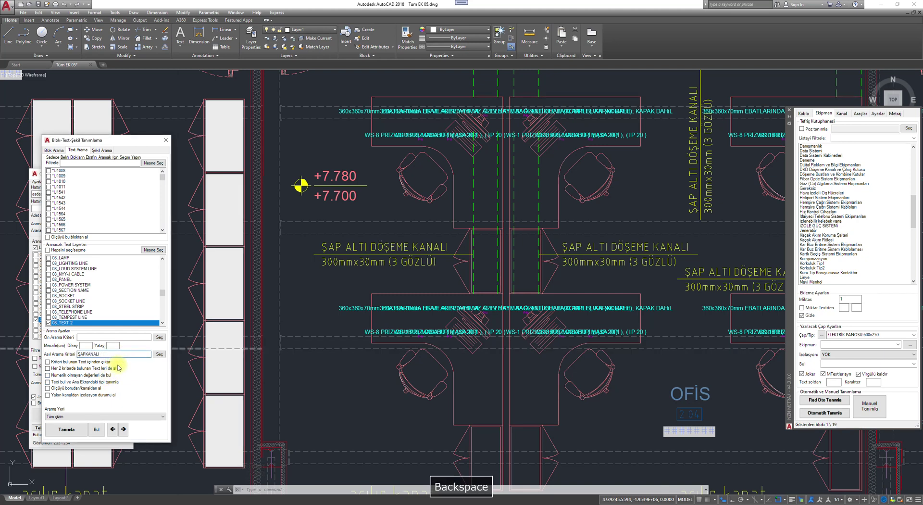
text(*)
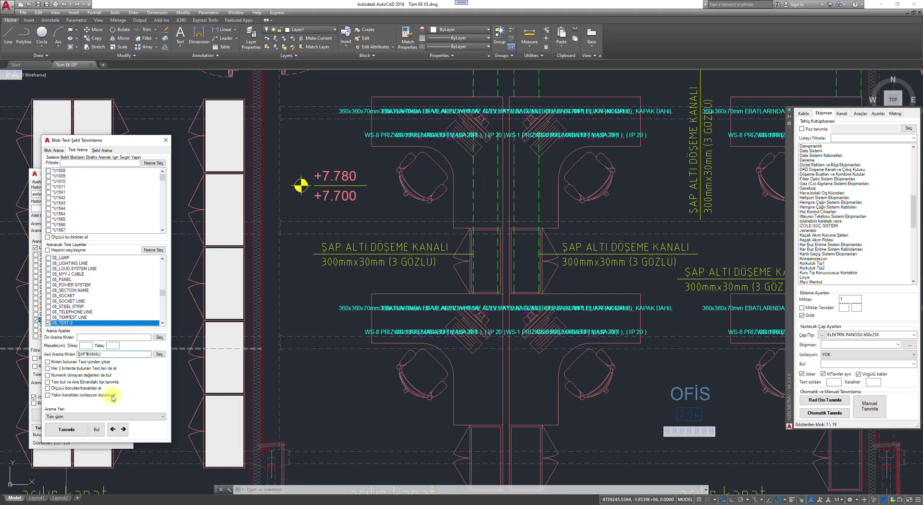
click(96, 430)
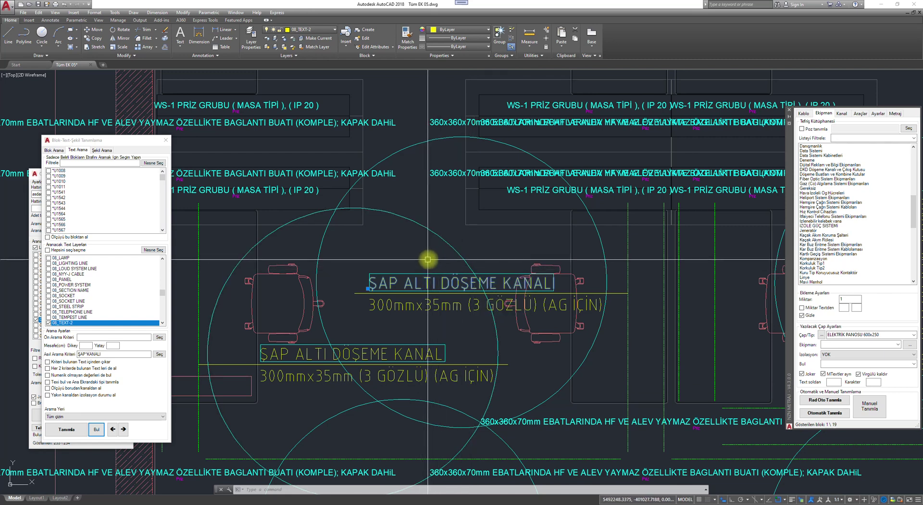
- Examine the matched floor channel labels and the circles marking them in the TEKNİSYEN OFİSİ room
scroll(431, 259, down, 3)
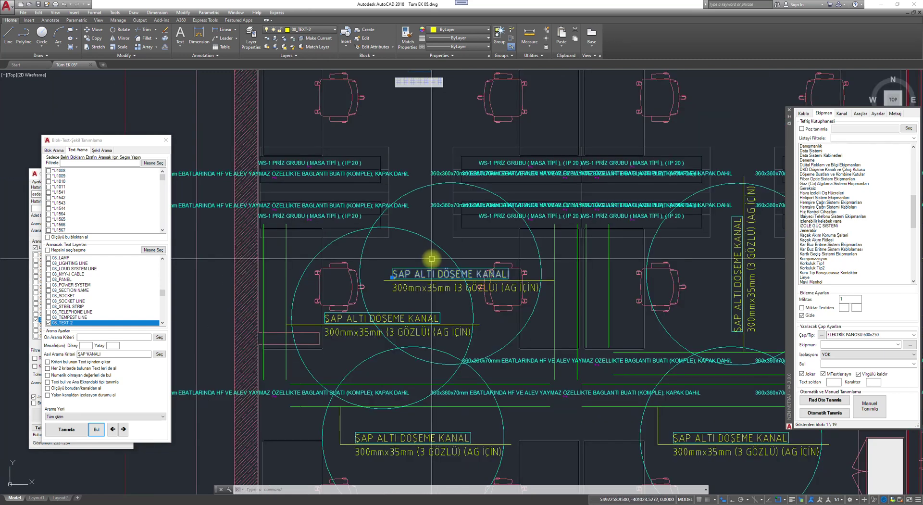
scroll(476, 273, up, 5)
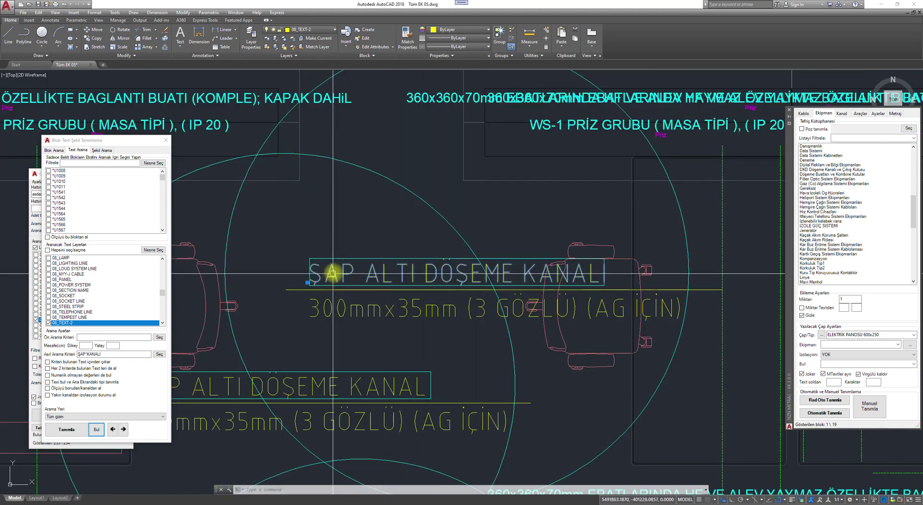
scroll(332, 276, down, 2)
middle_drag(319, 278, 354, 274)
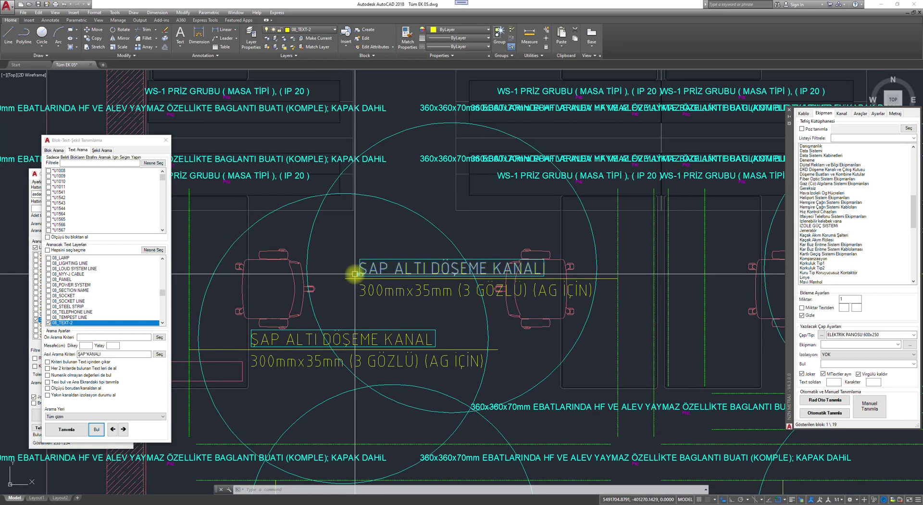
scroll(355, 273, down, 4)
scroll(354, 266, up, 2)
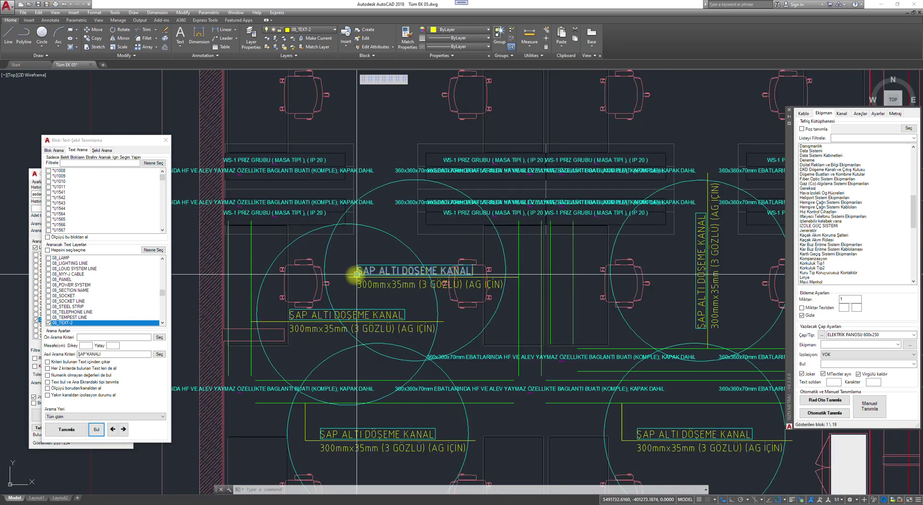
scroll(354, 264, down, 2)
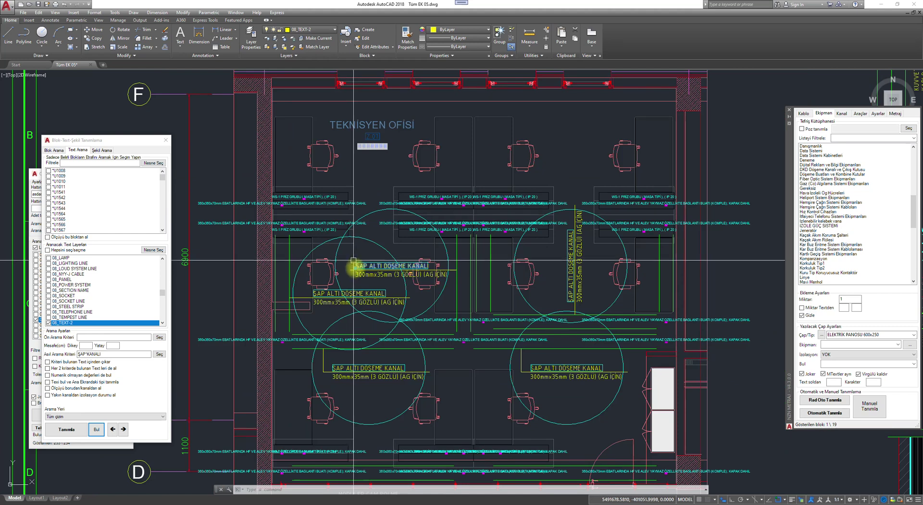
- Select one cyan marker circle around a found label, select all similar objects and erase them
key(Escape)
key(Escape)
click(377, 216)
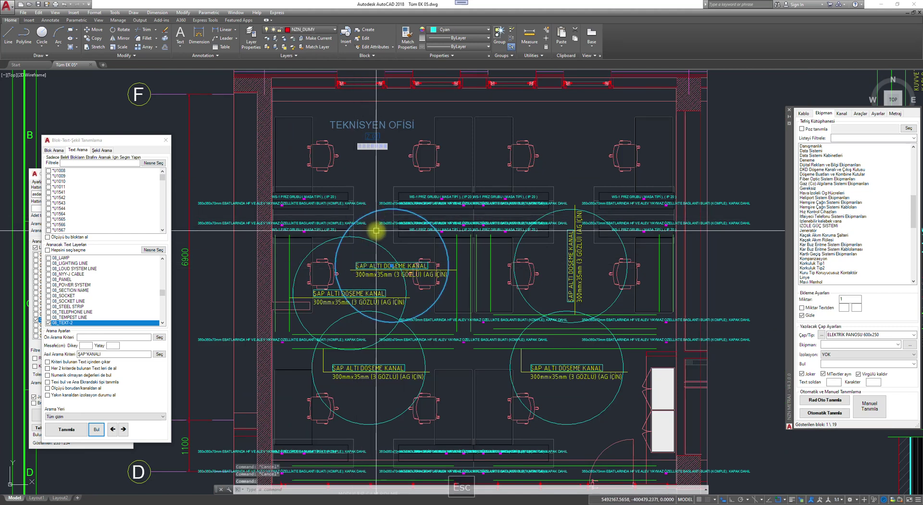
right_click(378, 235)
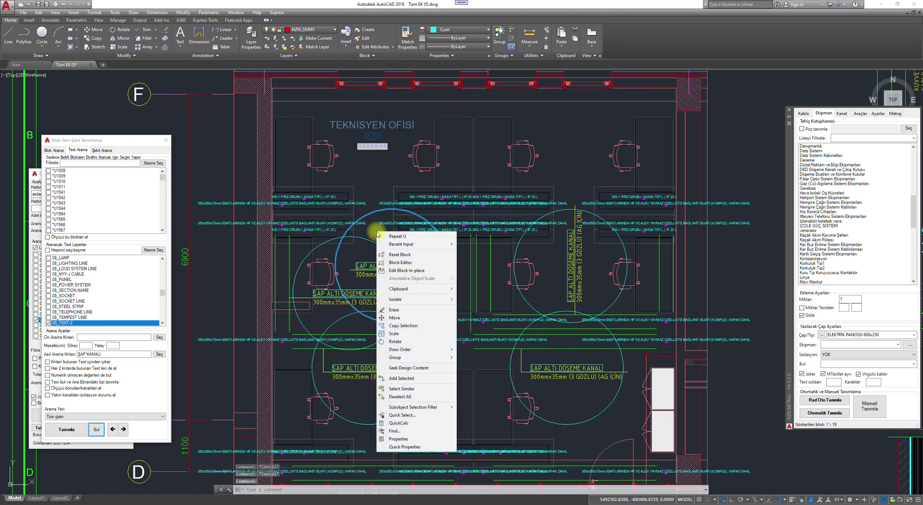
click(409, 388)
text(e)
key(space)
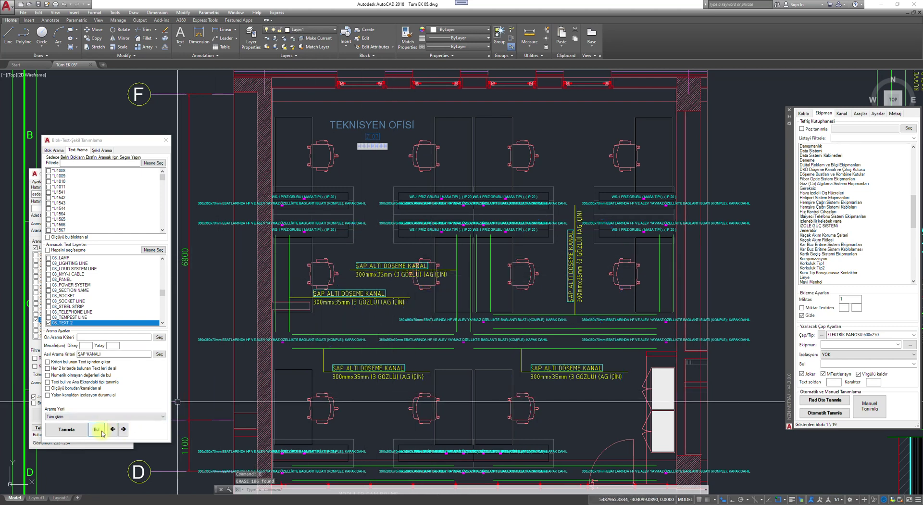
- Step forward through the next two found labels and return to the first one
click(122, 432)
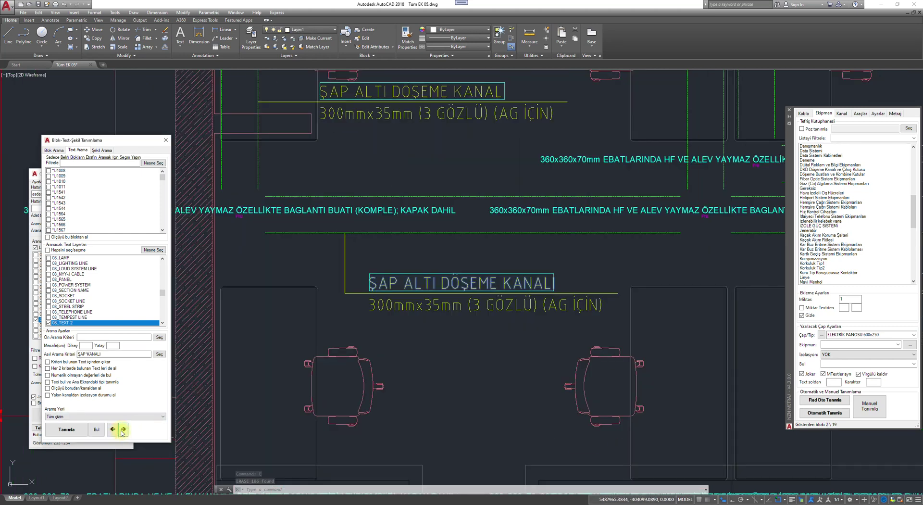
click(123, 432)
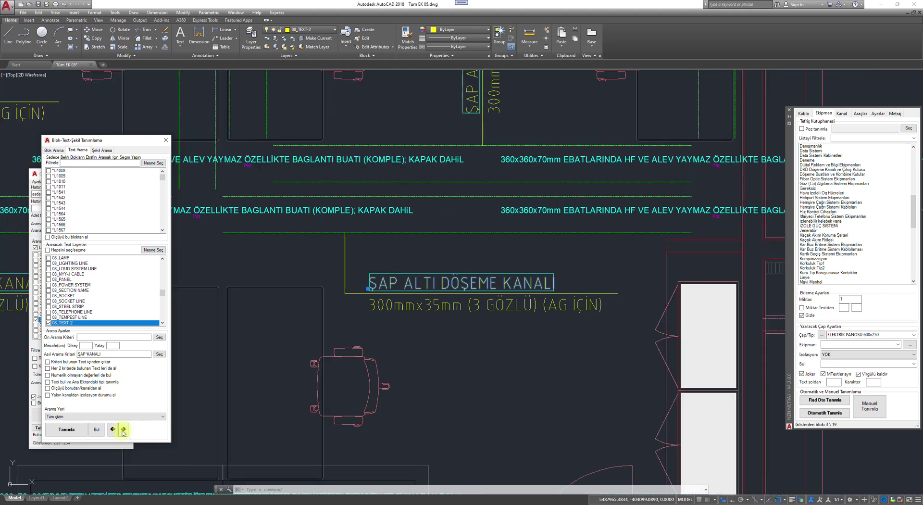
click(114, 429)
click(115, 429)
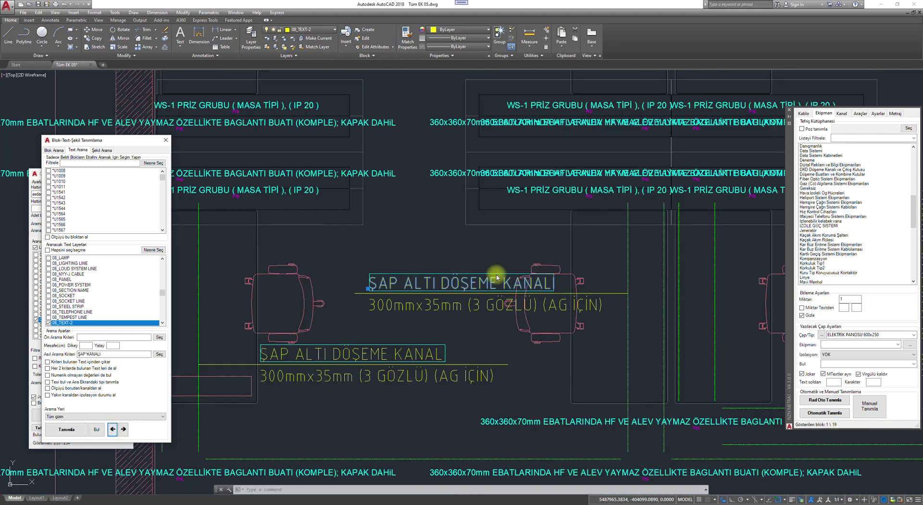
- Replace the cable definition's type with the "ŞAP ALTI DÖŞEME KANALI" text copied from the label in the drawing
click(804, 113)
click(883, 128)
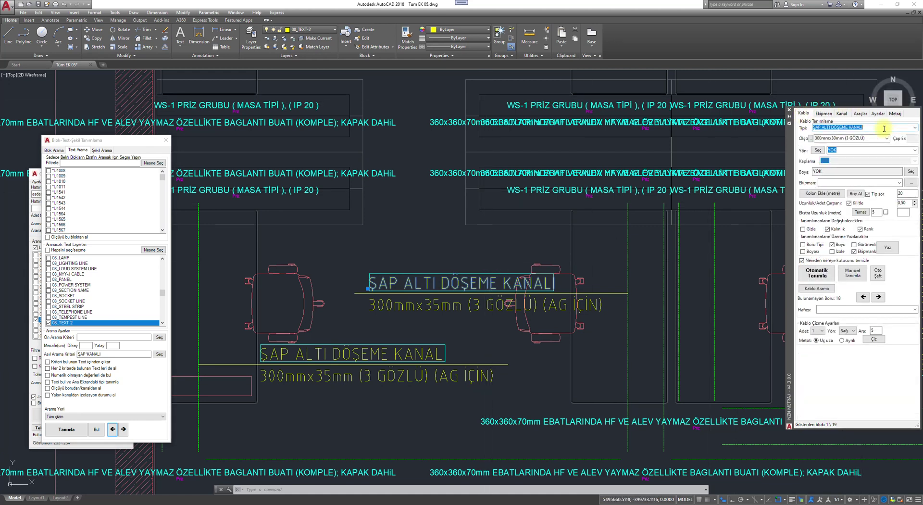
key(Delete)
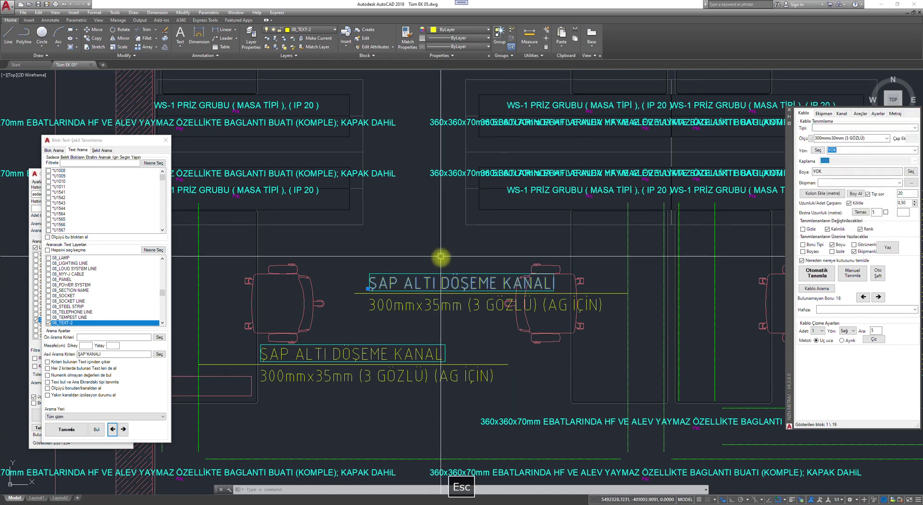
key(Escape)
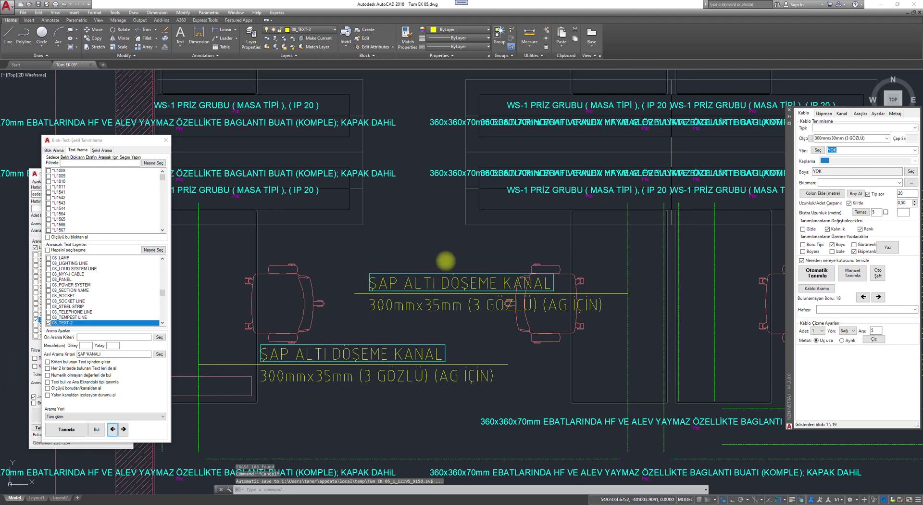
click(448, 283)
double_click(449, 284)
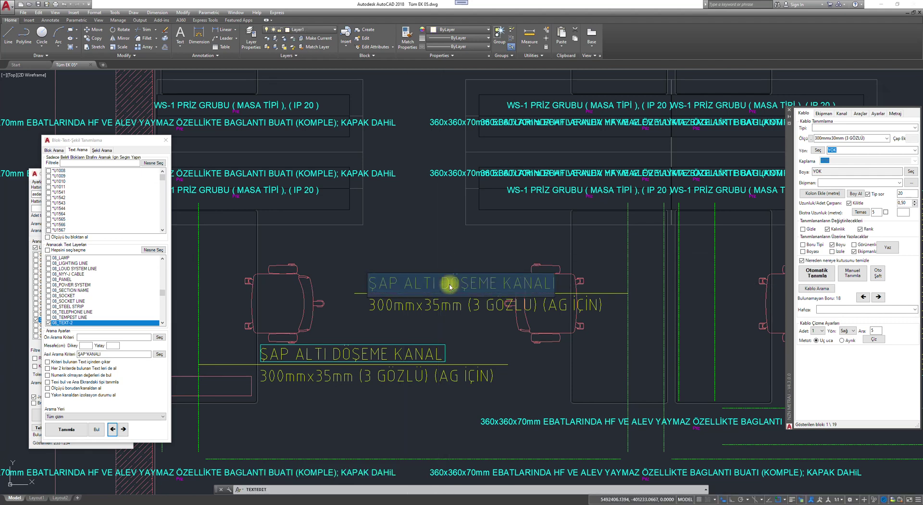
key(ctrl+c)
click(469, 245)
key(Escape)
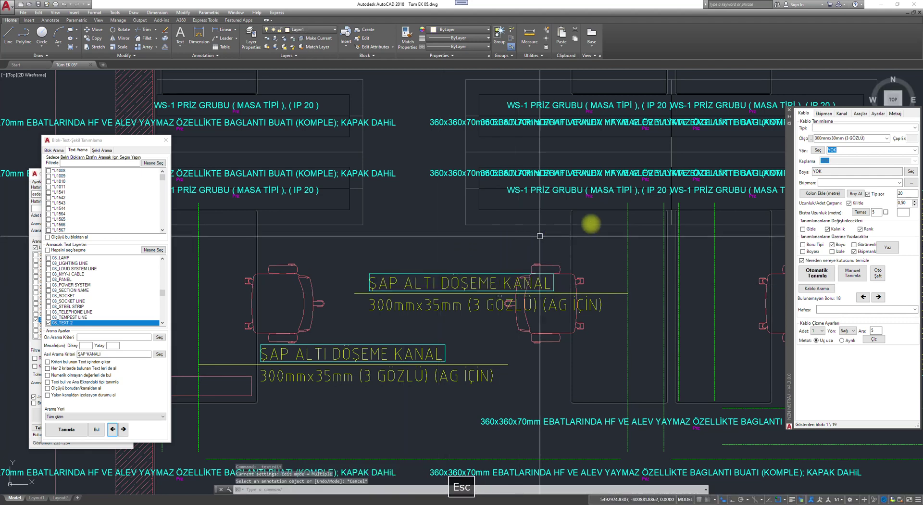
click(865, 126)
key(ctrl+v)
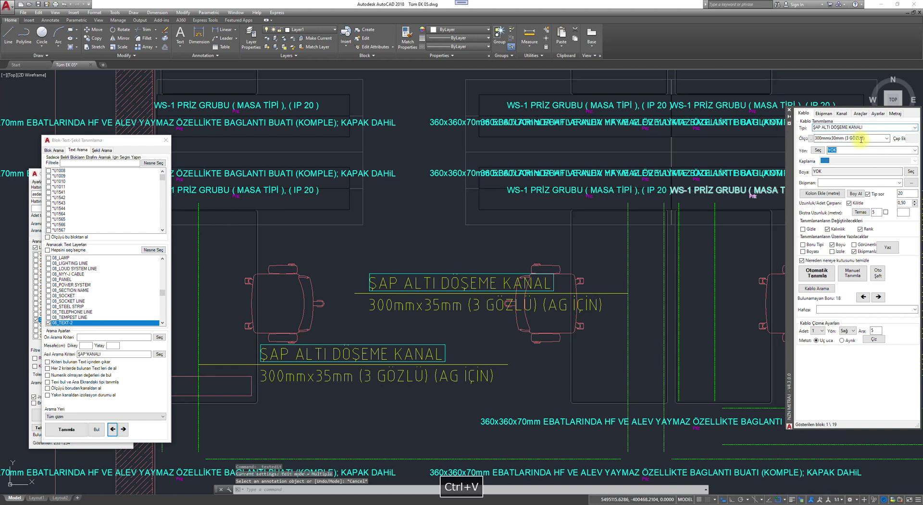
- Start a manual cable definition and take the size 300mmx35mm (3 GÖZLÜ) (AG İÇİN) from the label in the drawing
click(852, 274)
scroll(463, 260, down, 2)
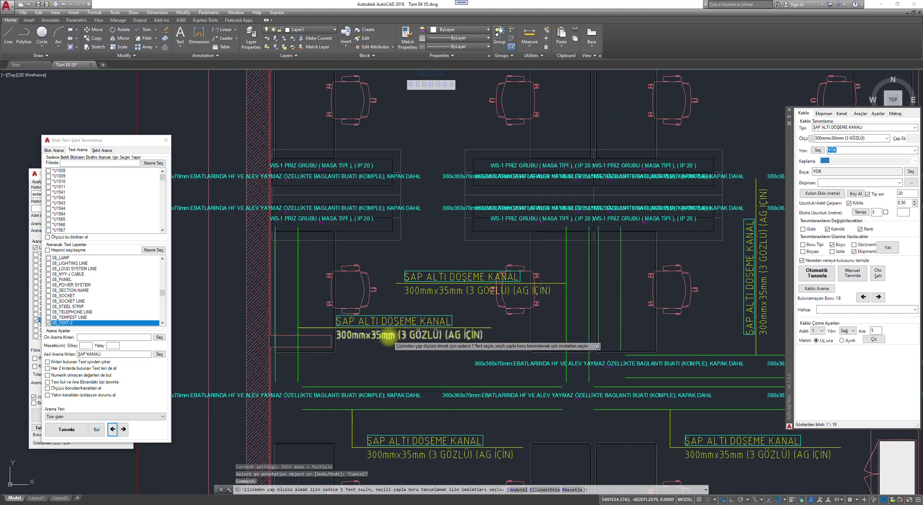
click(387, 335)
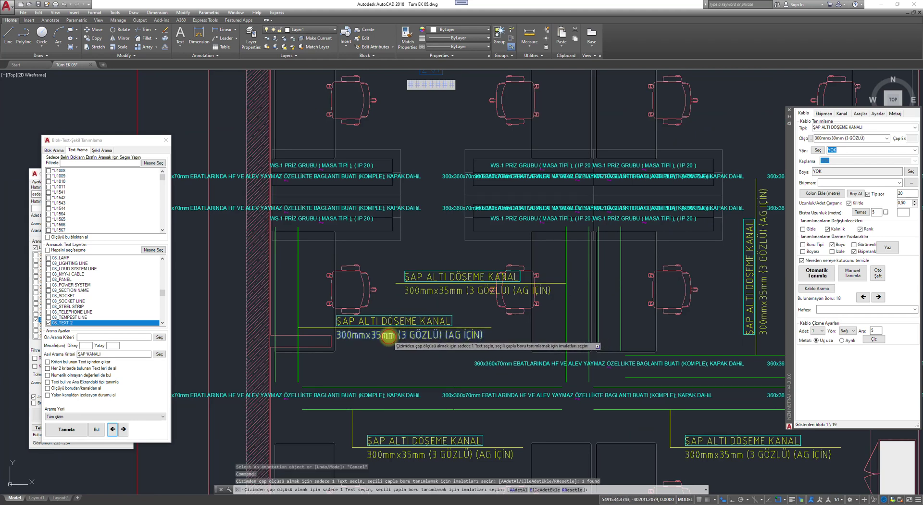
key(Return)
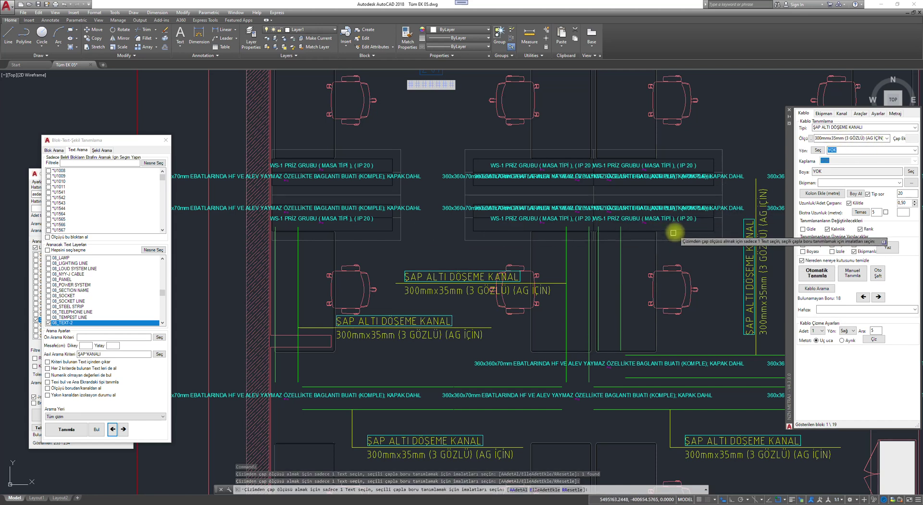
- Define the two vertical channel lines beside the hatched wall as ŞAP ALTI DÖŞEME KANALI, size 300mmx35mm (3 GÖZLÜ) (AG İÇİN)
click(299, 264)
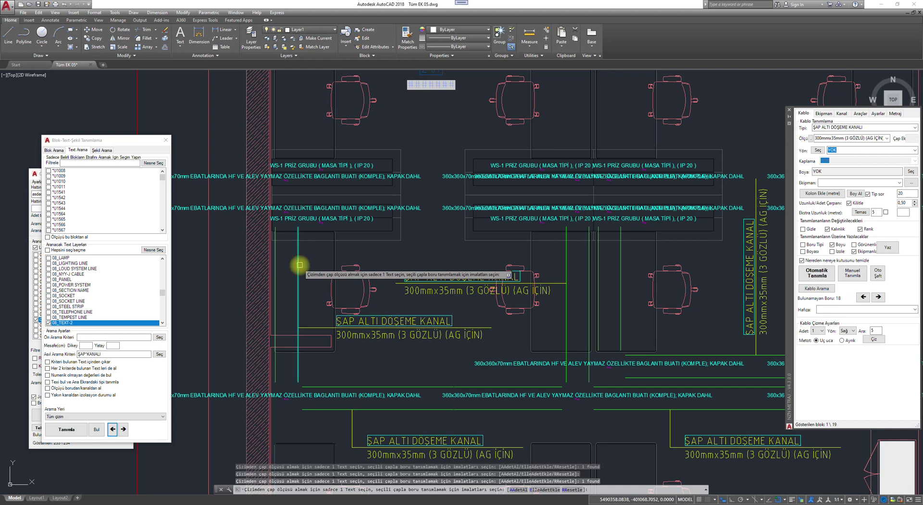
click(275, 258)
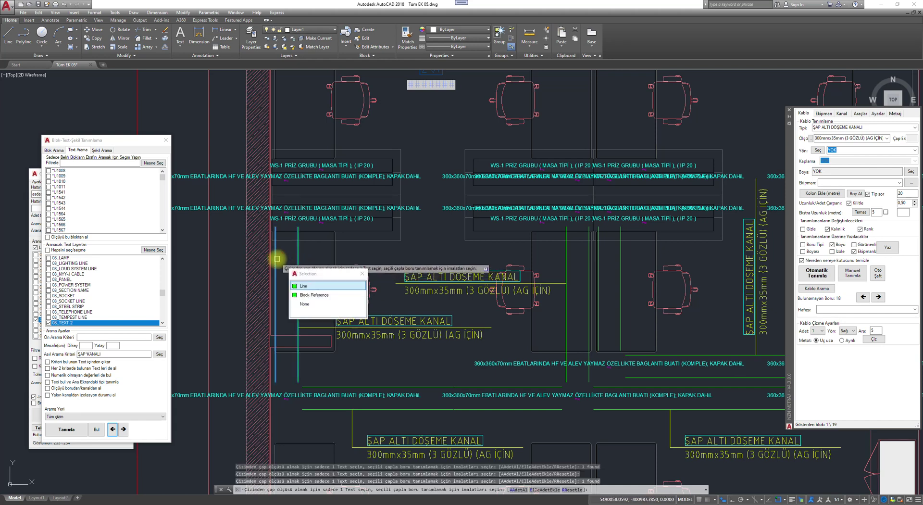
click(308, 287)
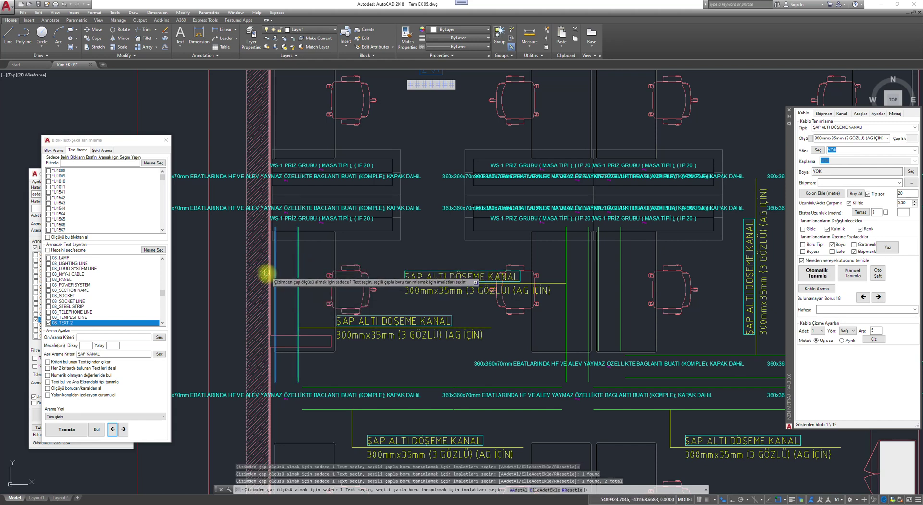
middle_drag(276, 278, 305, 258)
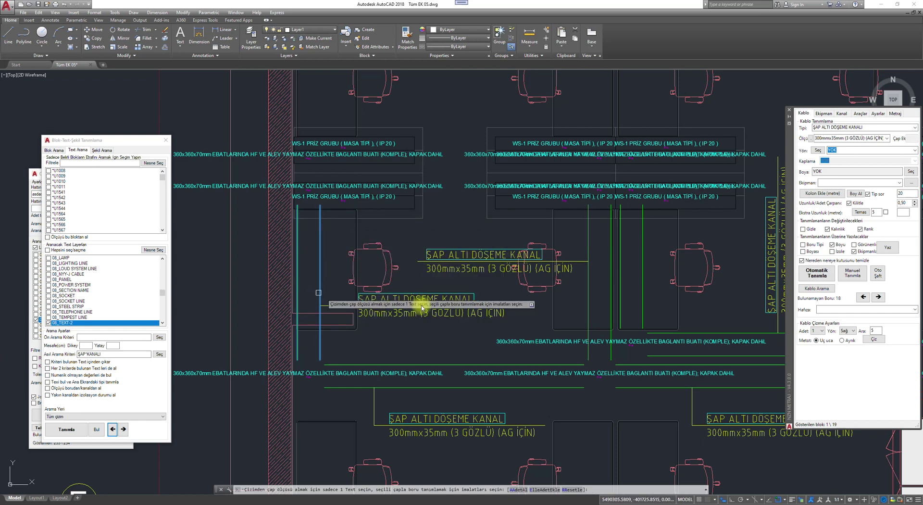
click(768, 289)
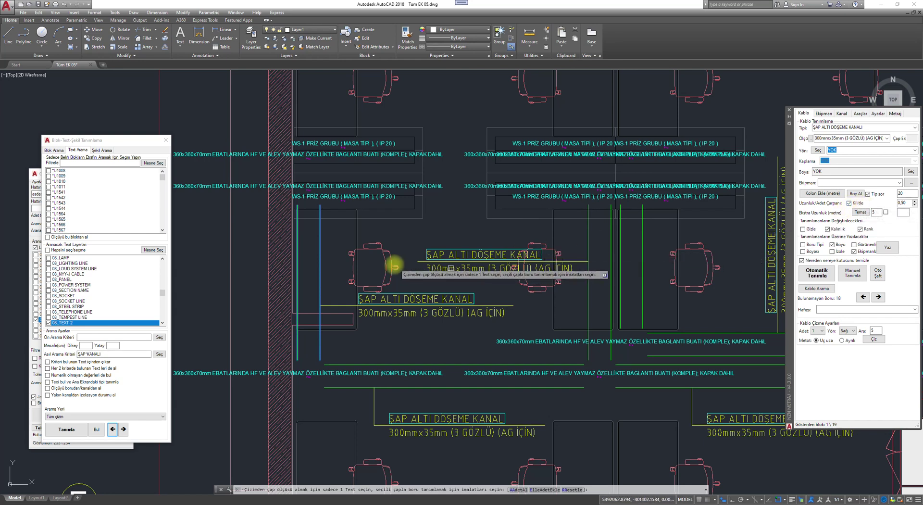
click(298, 278)
key(space)
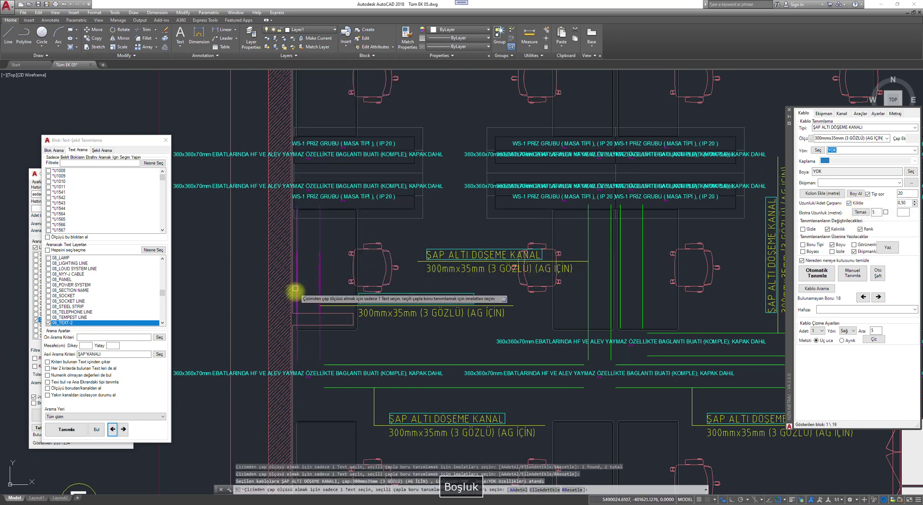
- Examine the property text written on the defined channel lines beside the hatched wall, leave the definition command and review the surrounding plan
scroll(295, 292, up, 2)
scroll(295, 292, up, 4)
key(space)
scroll(377, 330, down, 2)
scroll(356, 360, up, 2)
scroll(356, 360, up, 2)
scroll(464, 317, down, 6)
scroll(465, 317, down, 2)
middle_drag(482, 183, 376, 198)
key(Escape)
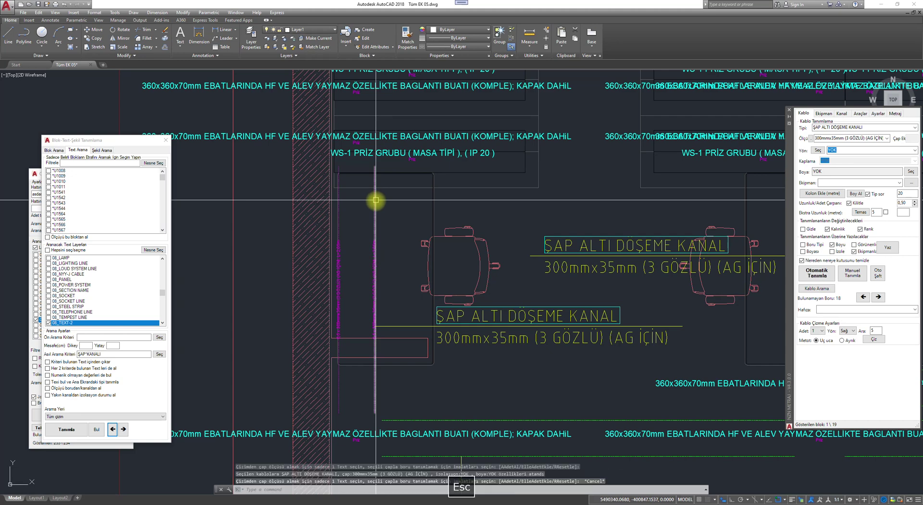
scroll(376, 199, down, 2)
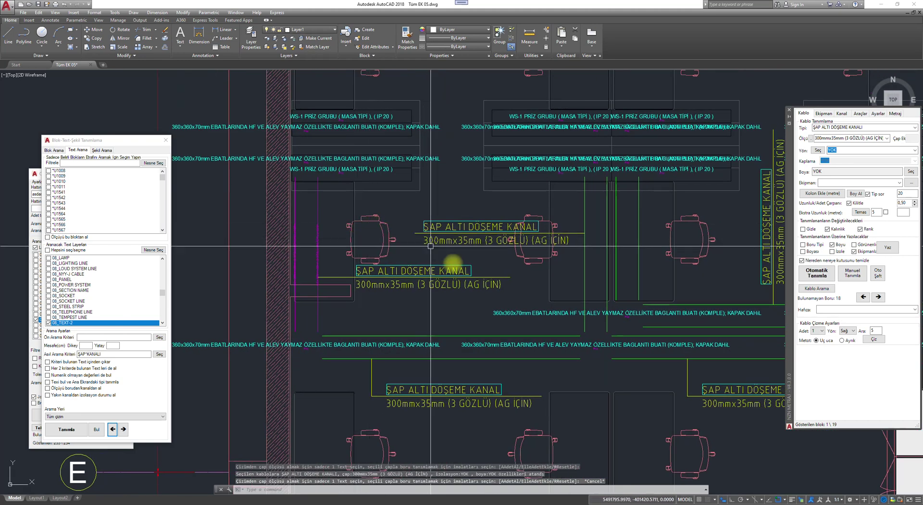
scroll(418, 207, down, 2)
middle_drag(438, 214, 404, 222)
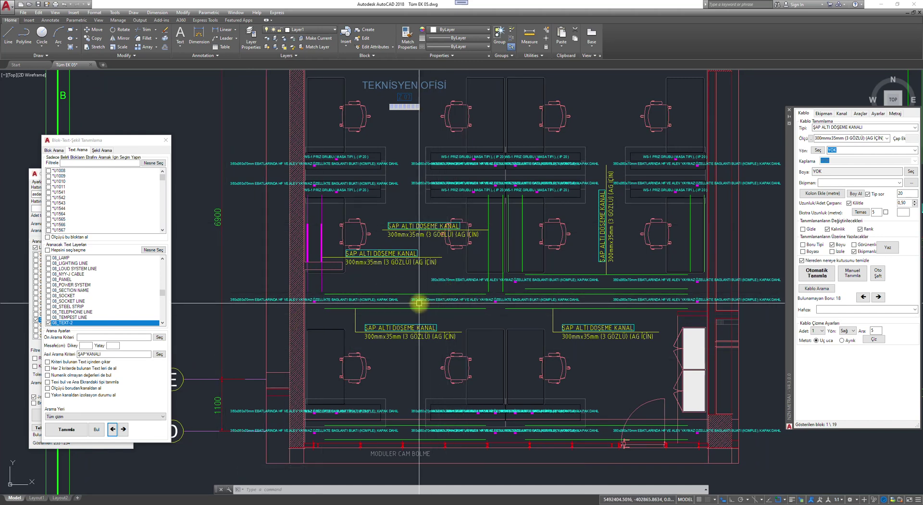
scroll(412, 305, up, 2)
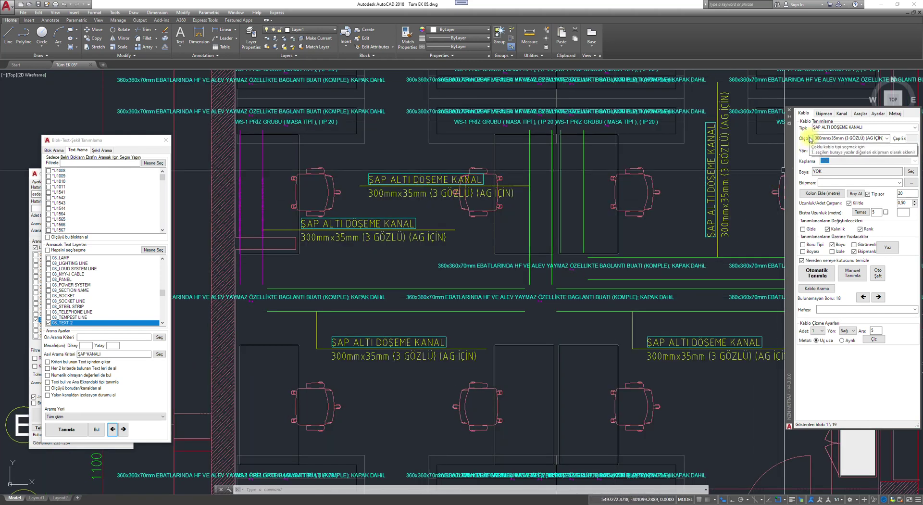
click(857, 274)
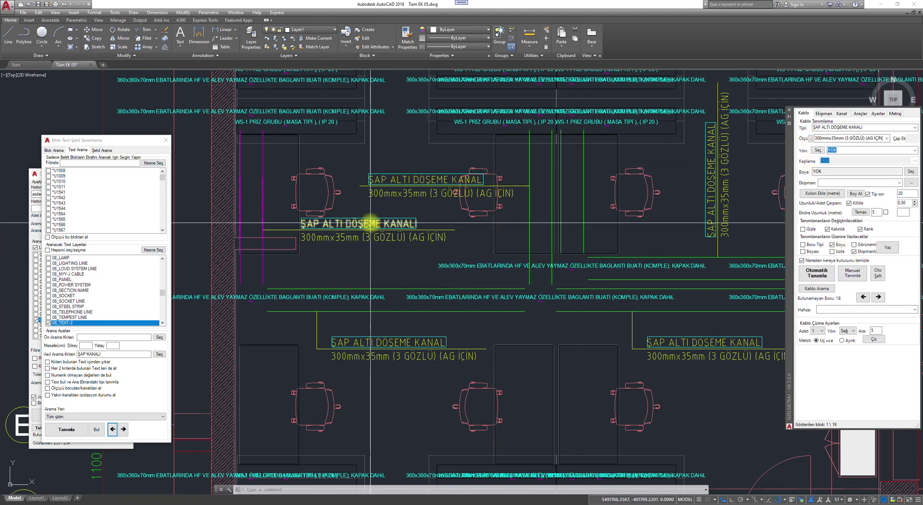
click(368, 237)
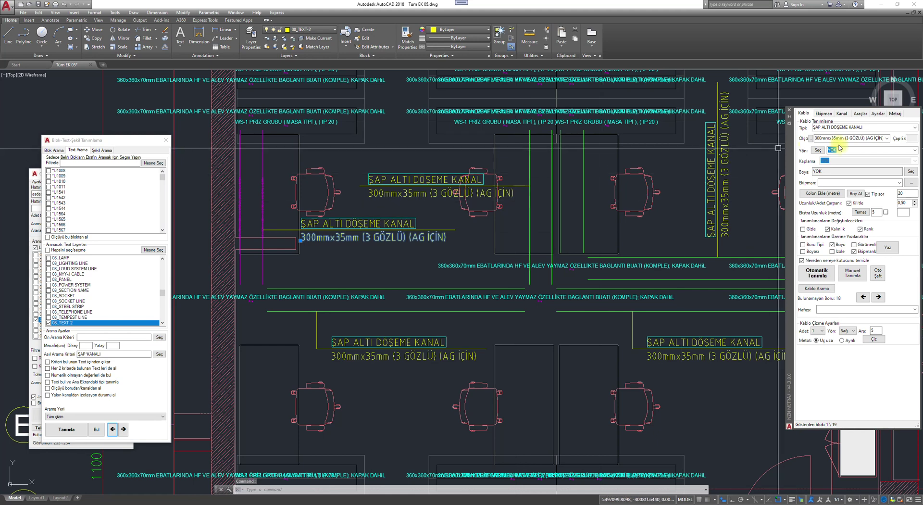
key(Escape)
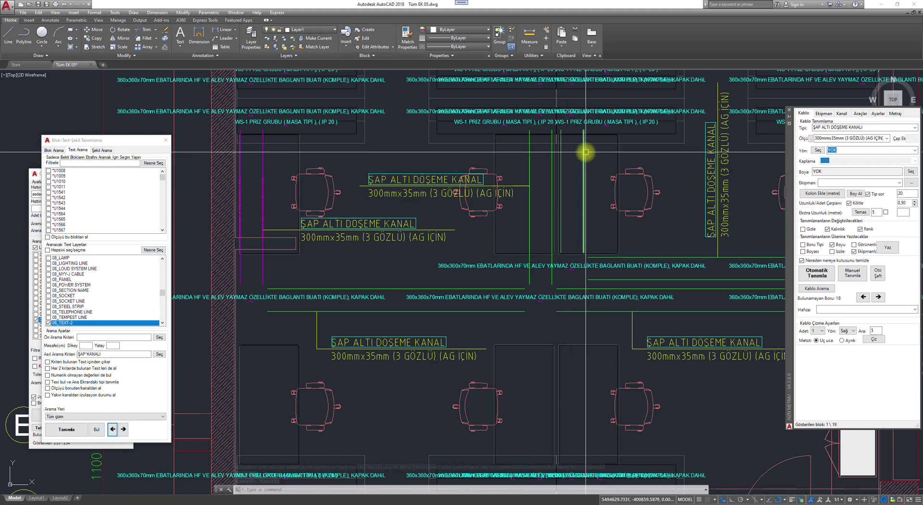
key(Escape)
click(584, 169)
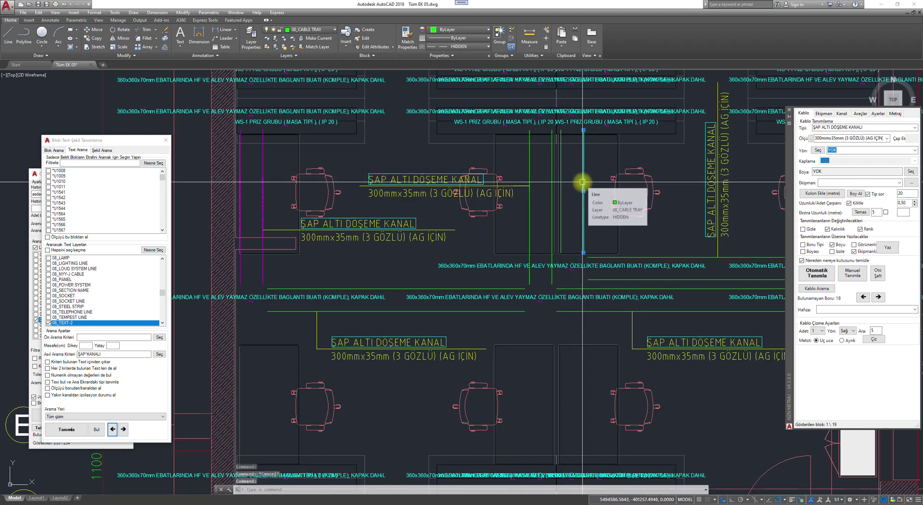
key(Escape)
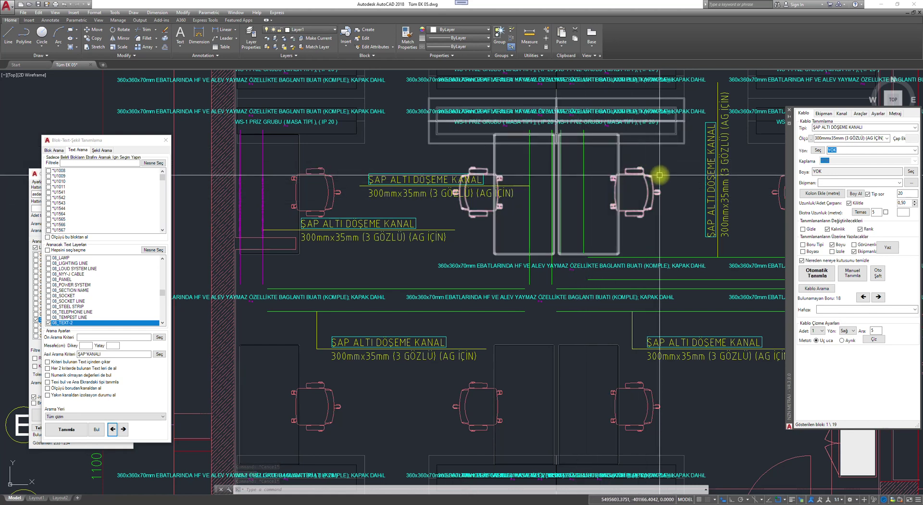
click(584, 155)
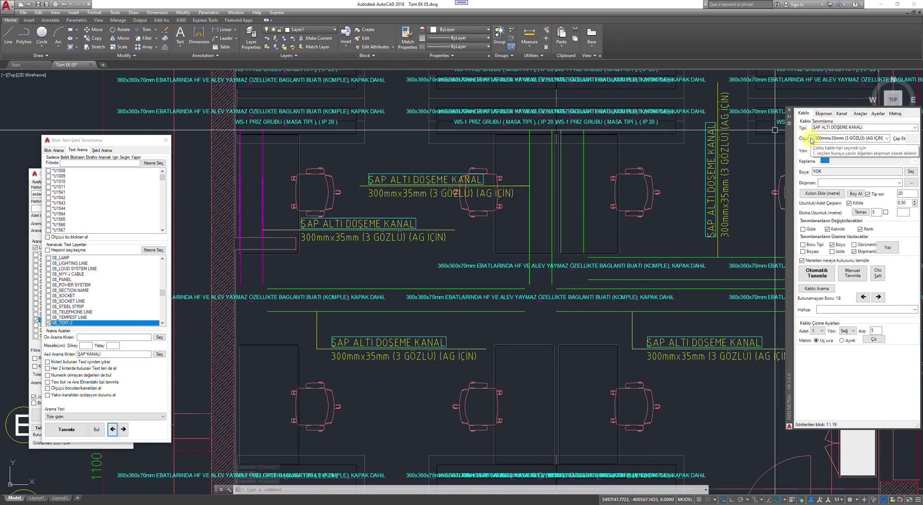
- Try to collect sizes from several channel labels with the multiple-text size selection, picking the 300mmx35mm (3 GÖZLÜ) (AG İÇİN) text
click(810, 139)
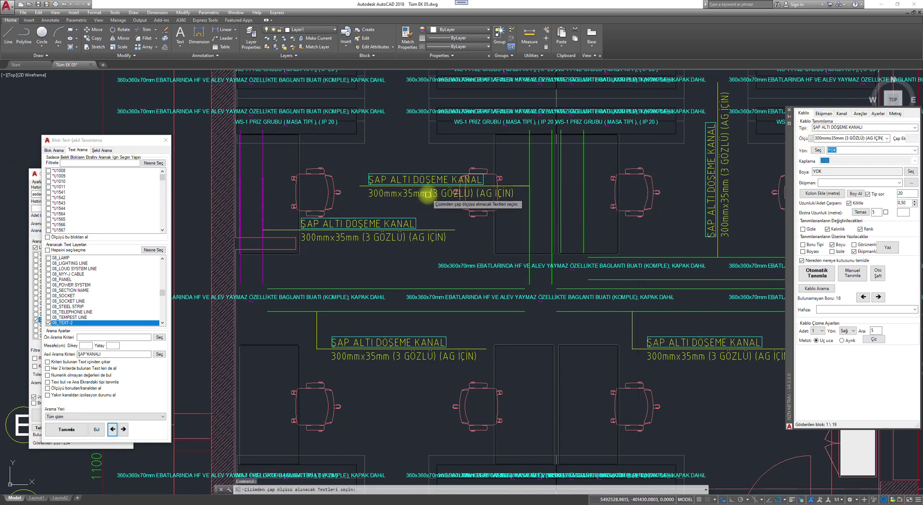
scroll(579, 179, down, 4)
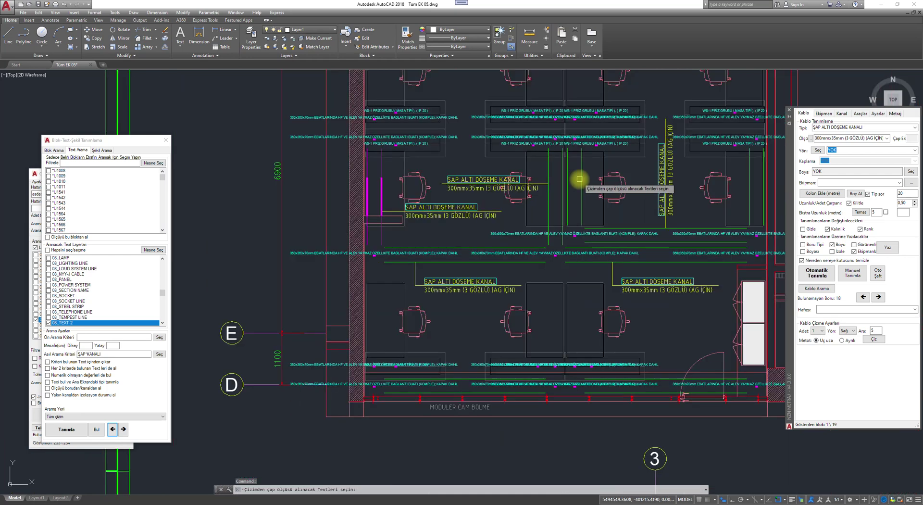
scroll(572, 153, down, 6)
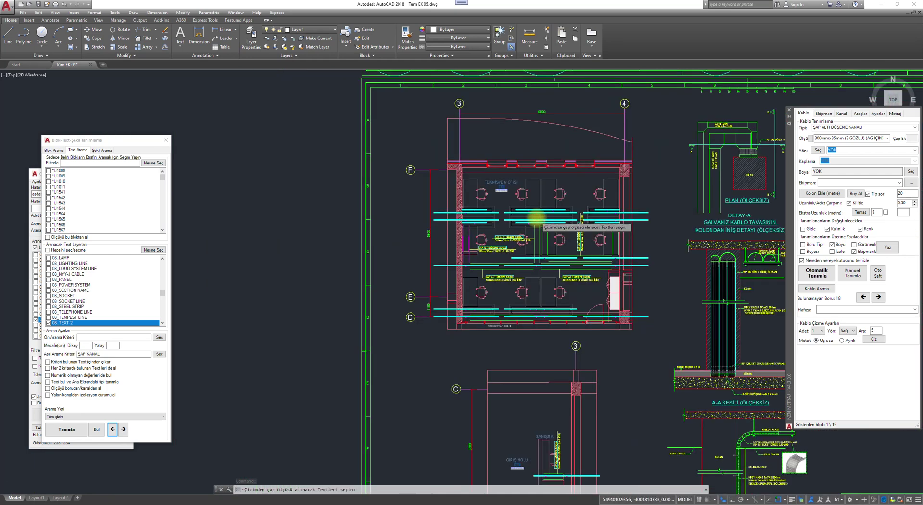
scroll(520, 223, up, 8)
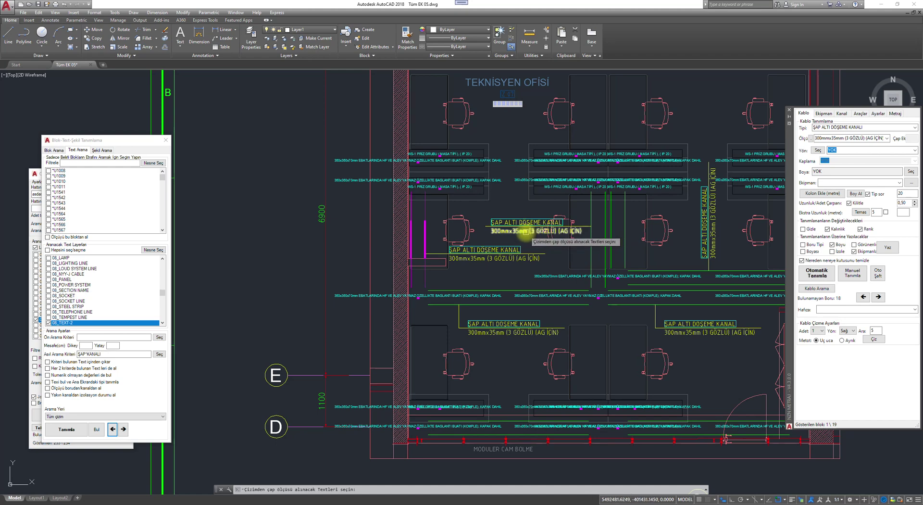
scroll(527, 230, up, 2)
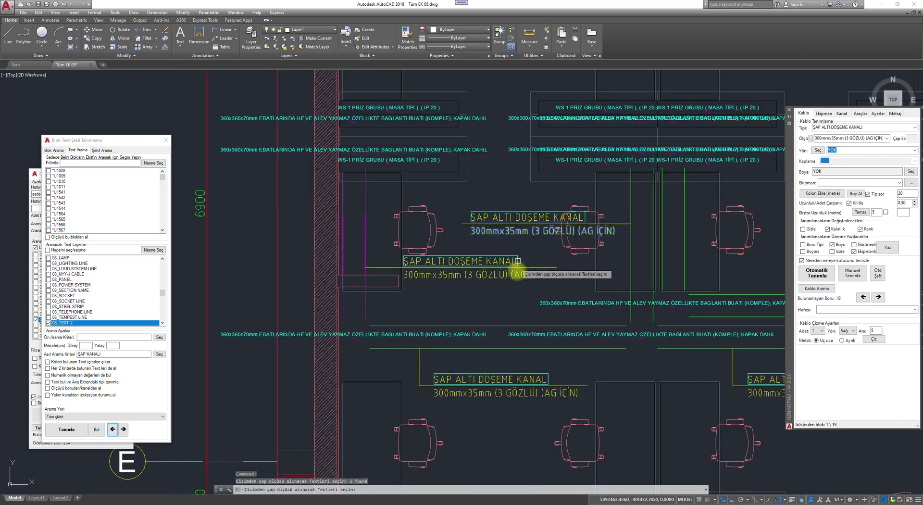
scroll(488, 232, down, 5)
middle_drag(679, 266, 587, 124)
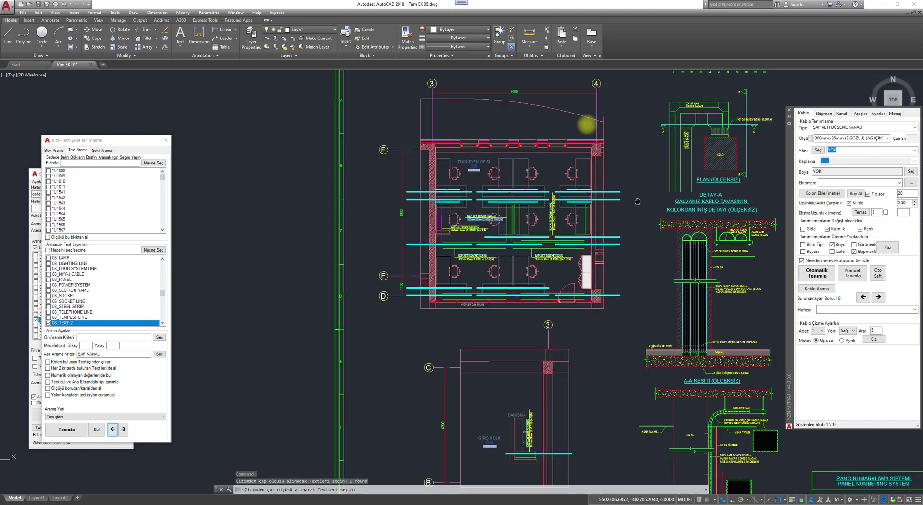
scroll(442, 179, up, 5)
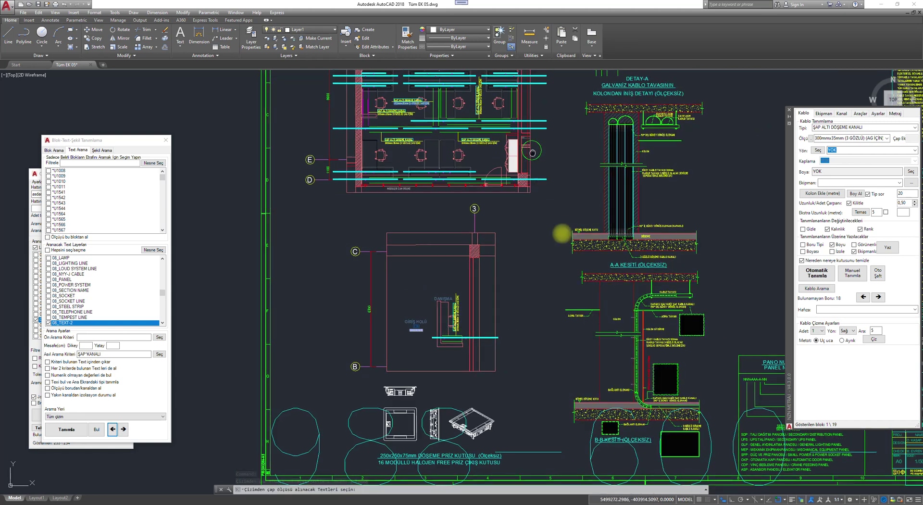
scroll(488, 230, up, 3)
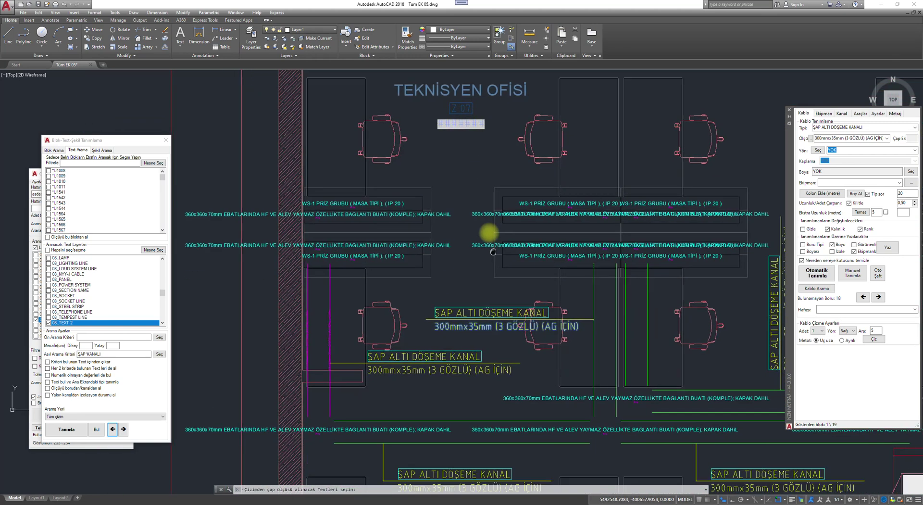
key(Escape)
scroll(635, 191, down, 2)
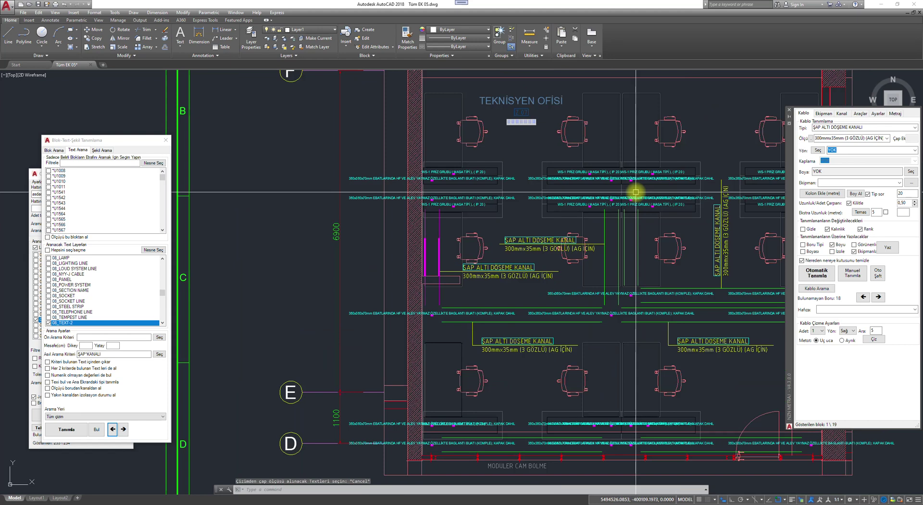
- Manually define the vertical channel lines between the middle desks with size 300mmx35mm (3 GÖZLÜ) (AG İÇİN) taken from their label
click(854, 279)
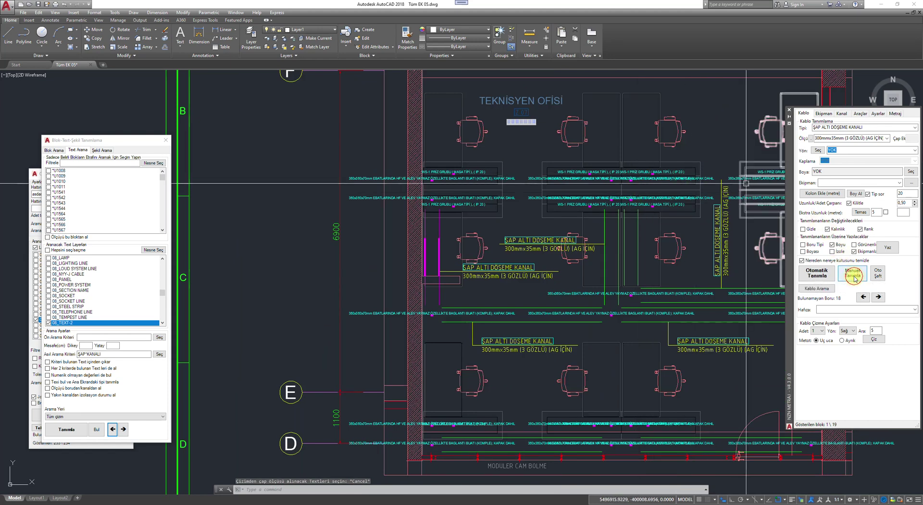
click(583, 242)
middle_drag(610, 258, 532, 226)
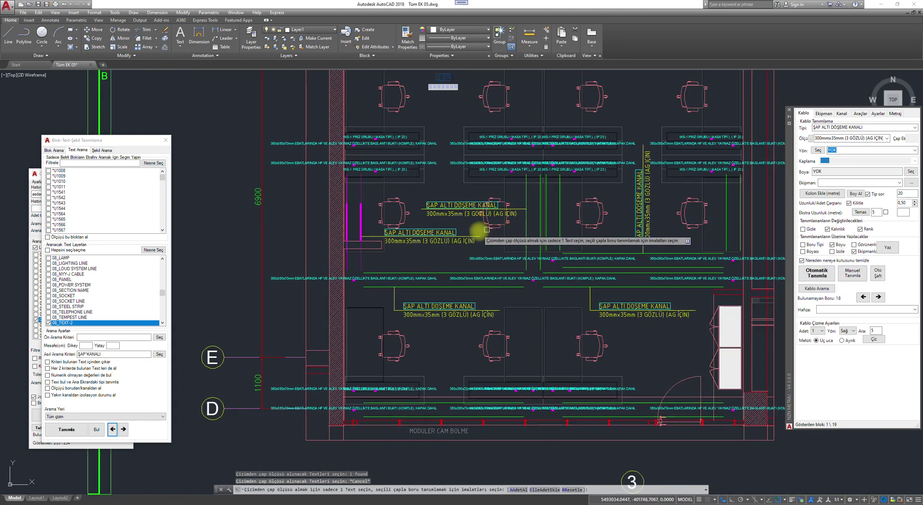
scroll(480, 231, up, 2)
click(448, 203)
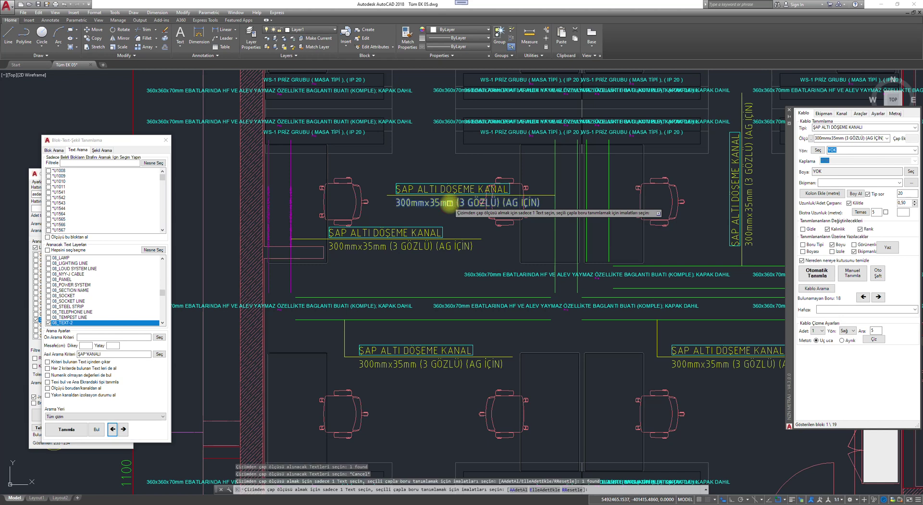
key(space)
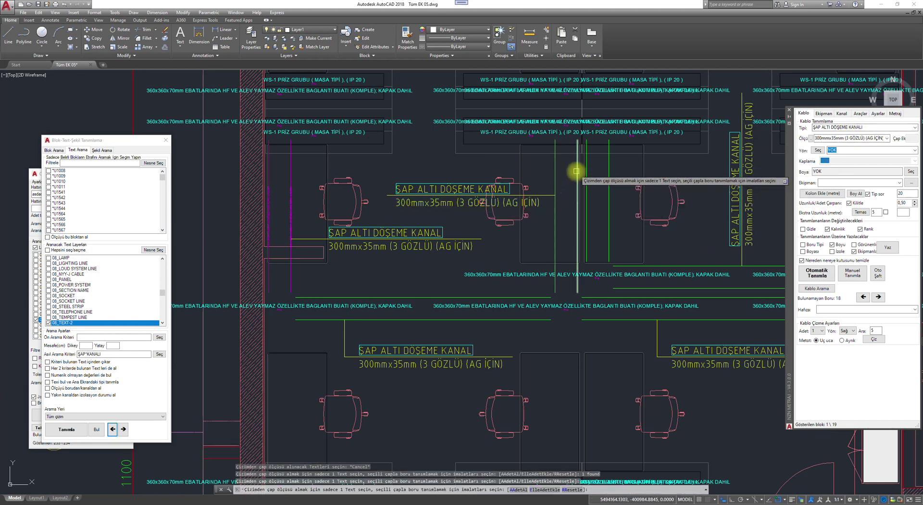
click(576, 171)
click(556, 172)
key(space)
key(space)
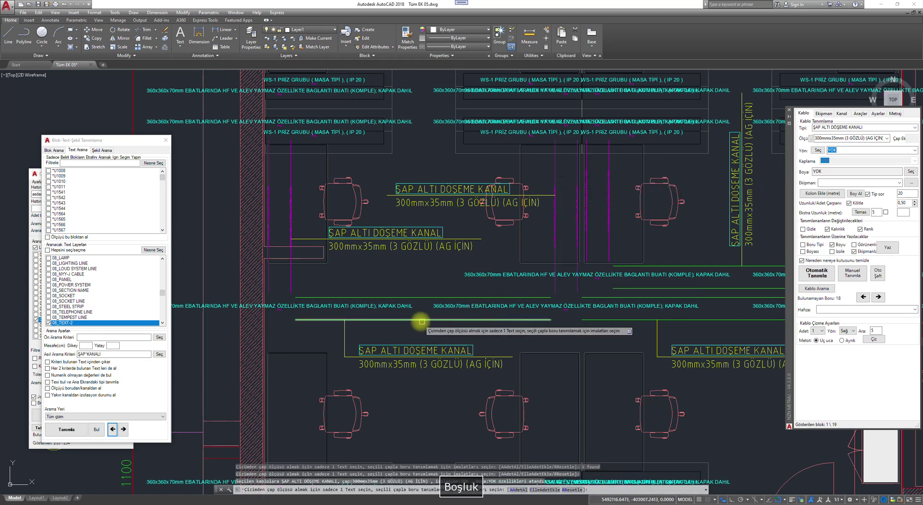
- Define the western pair of horizontal channel lines above the lower desk row as ŞAP ALTI DÖŞEME KANALI, size 300mmx35mm (3 GÖZLÜ) (AG İÇİN)
click(421, 326)
click(423, 272)
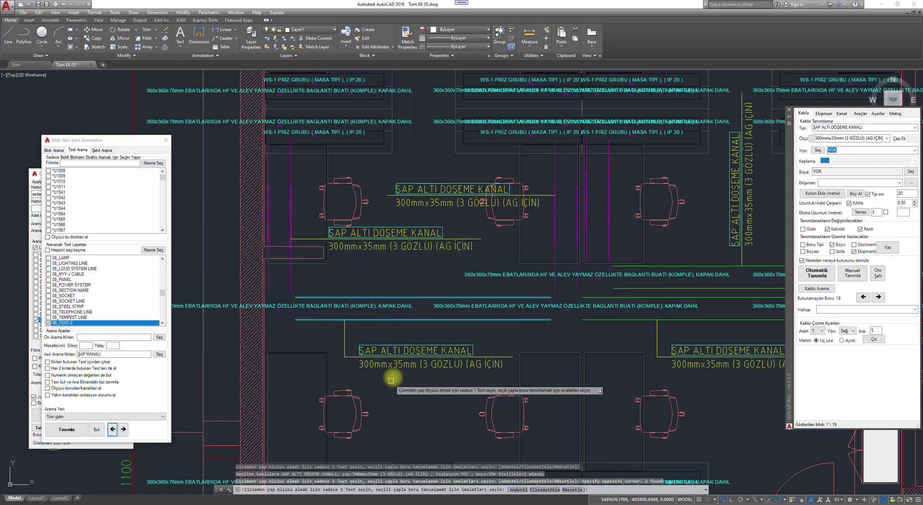
middle_drag(642, 333, 520, 310)
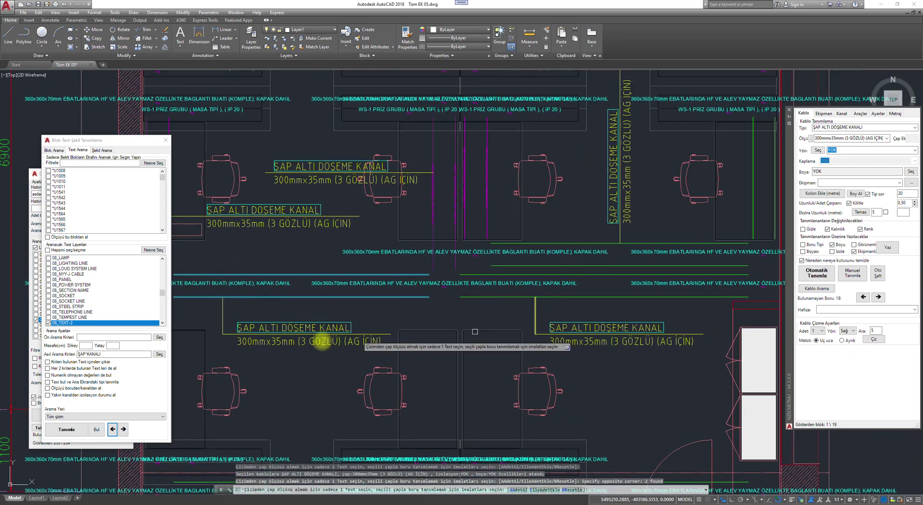
click(390, 327)
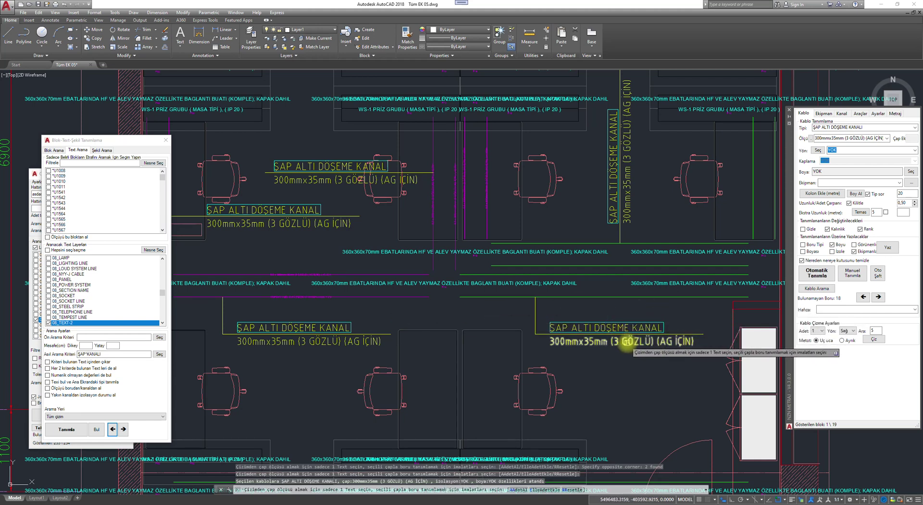
- Take size 300mmx35mm (3 GÖZLÜ) (AG İÇİN) from the eastern lower label and define the pair of horizontal channel lines above it
click(623, 342)
key(space)
click(619, 305)
click(611, 275)
key(space)
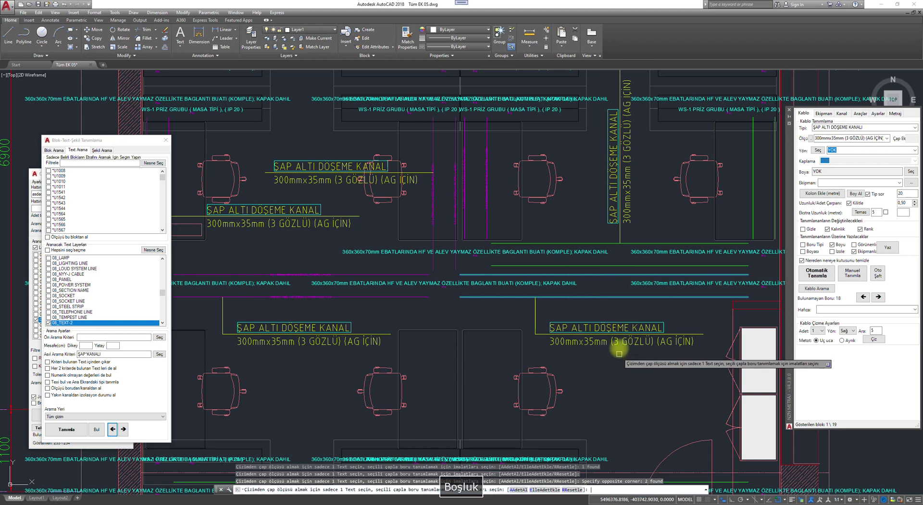
middle_drag(643, 256, 561, 293)
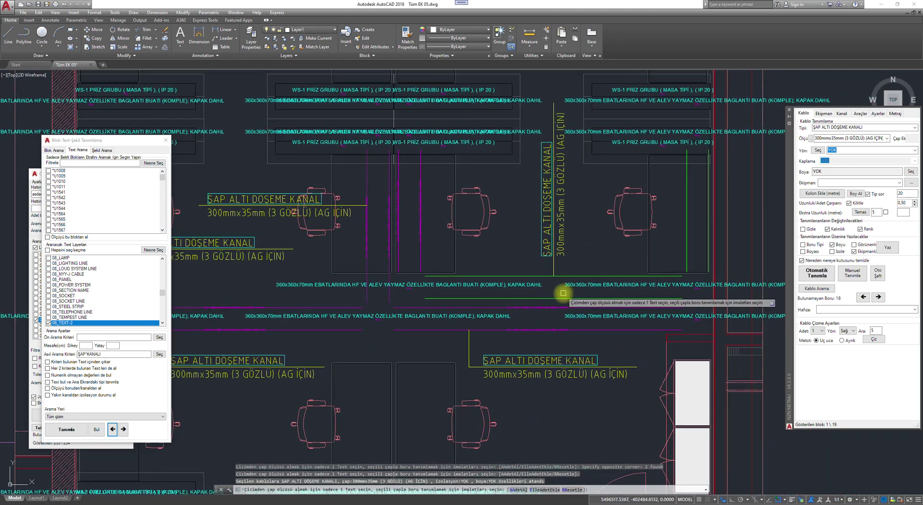
- Take size 300mmx35mm (3 GÖZLÜ) (AG İÇİN) from the vertical label and define the horizontal line pair below it and the eastern vertical pair
click(562, 234)
key(space)
click(560, 276)
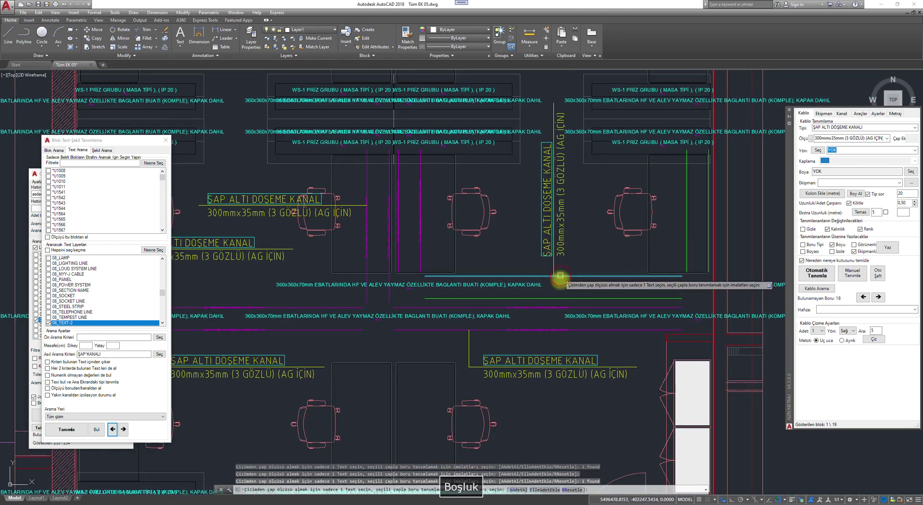
click(558, 297)
key(space)
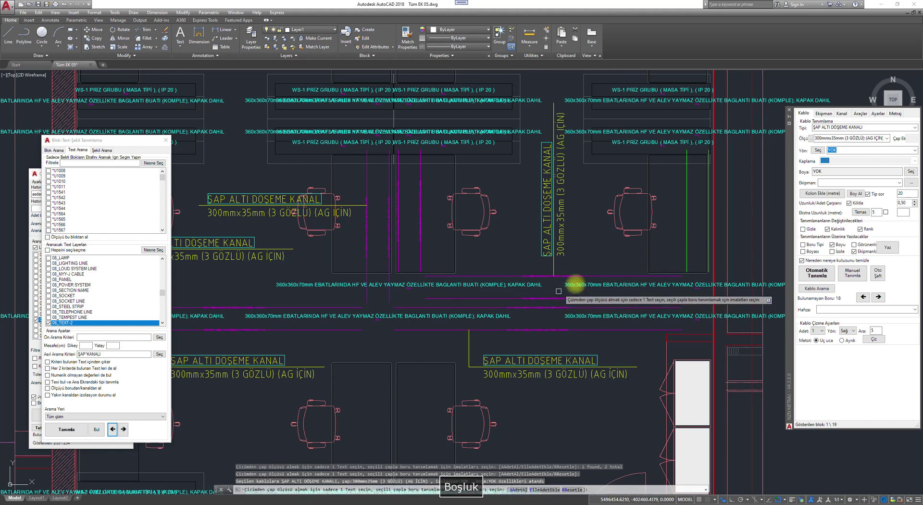
click(708, 204)
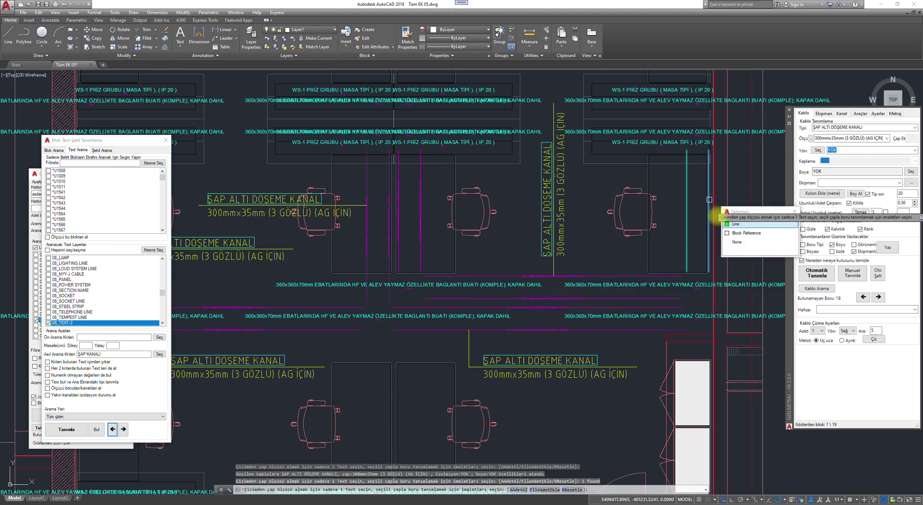
key(Escape)
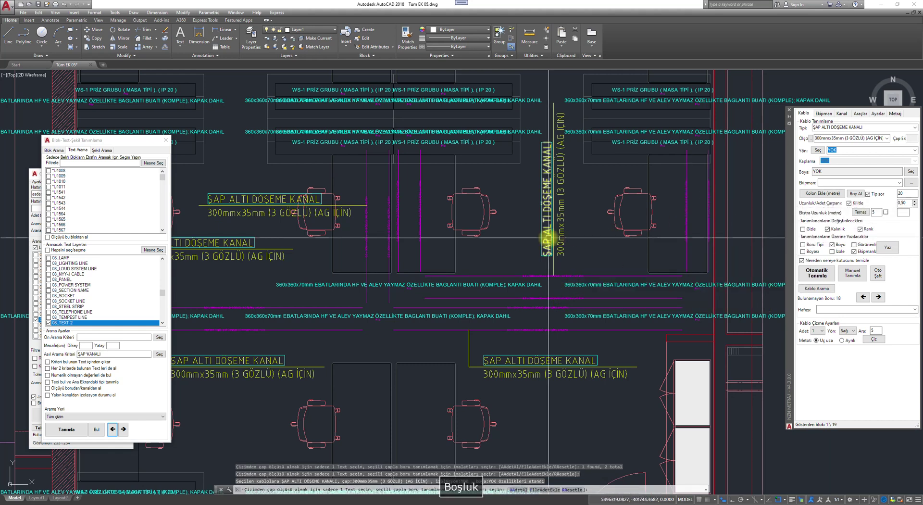
- Manually define the western pair of horizontal channel lines above MODULER CAM BOLME as ŞAP ALTI DÖŞEME KANALI, size 300mmx35mm (3 GÖZLÜ) (AG İÇİN)
scroll(547, 241, down, 2)
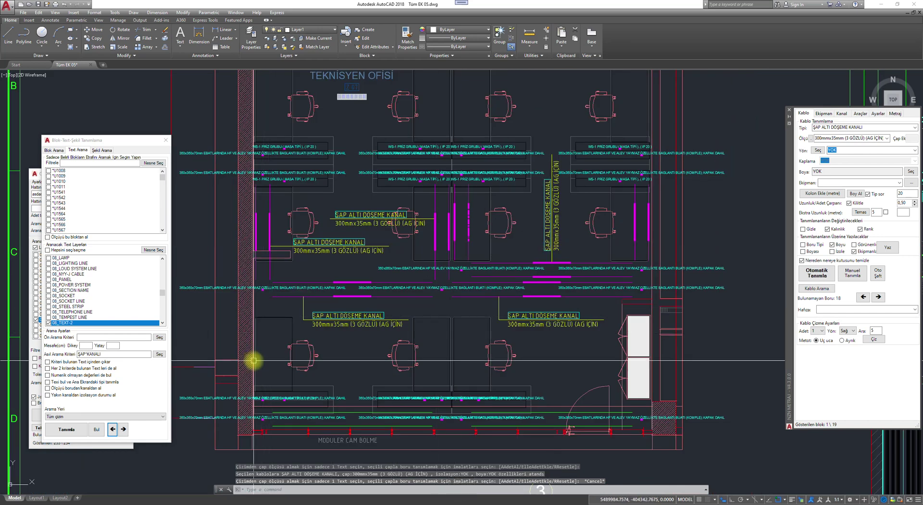
scroll(398, 398, up, 3)
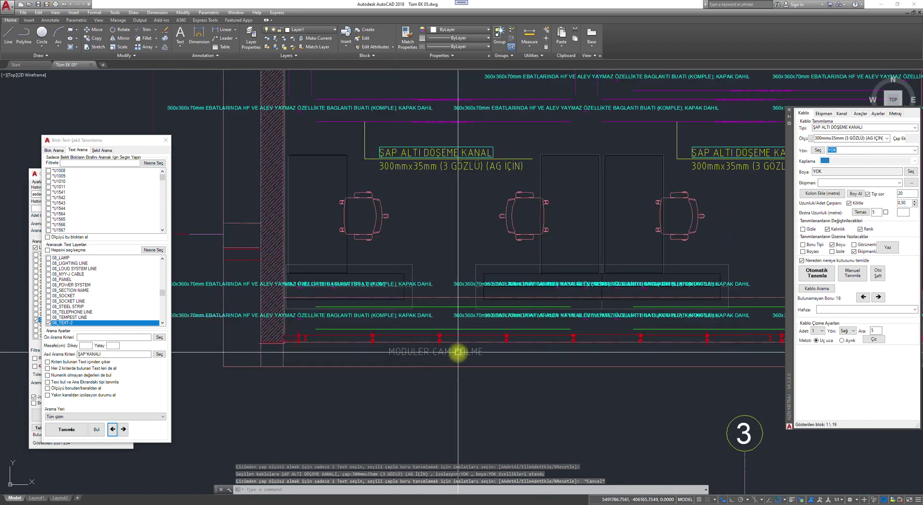
click(853, 273)
key(b)
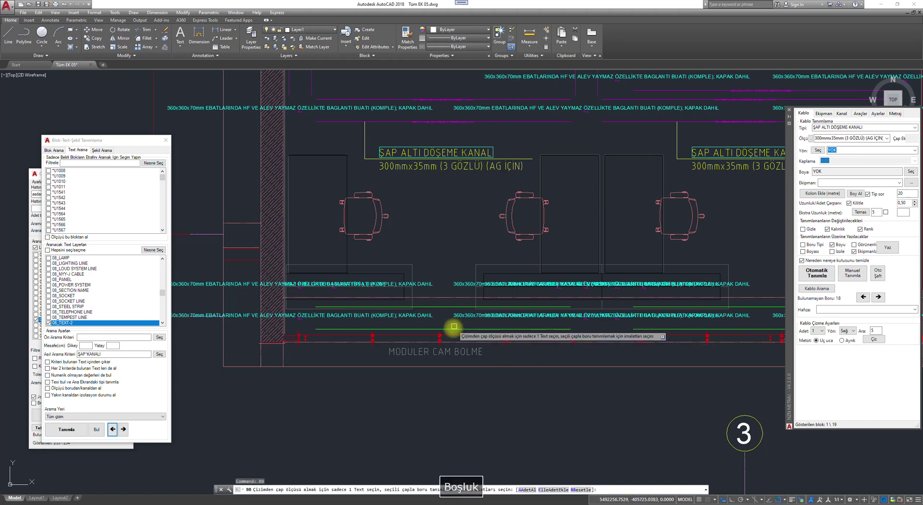
click(452, 323)
click(448, 307)
key(space)
- Define the eastern pair of horizontal channel lines near the door with size 300mmx35mm (3 GÖZLÜ) (AG İÇİN) and finish the manual definition
middle_drag(610, 343, 466, 340)
click(609, 325)
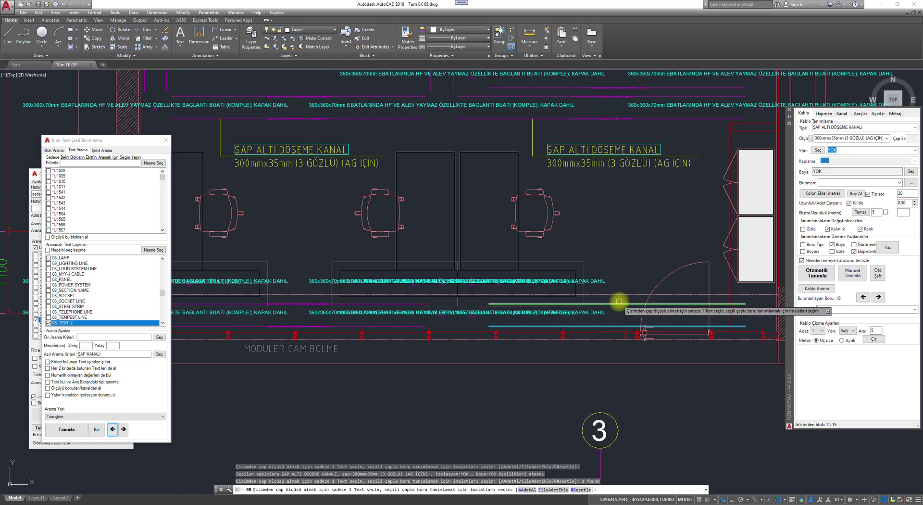
click(619, 301)
click(598, 323)
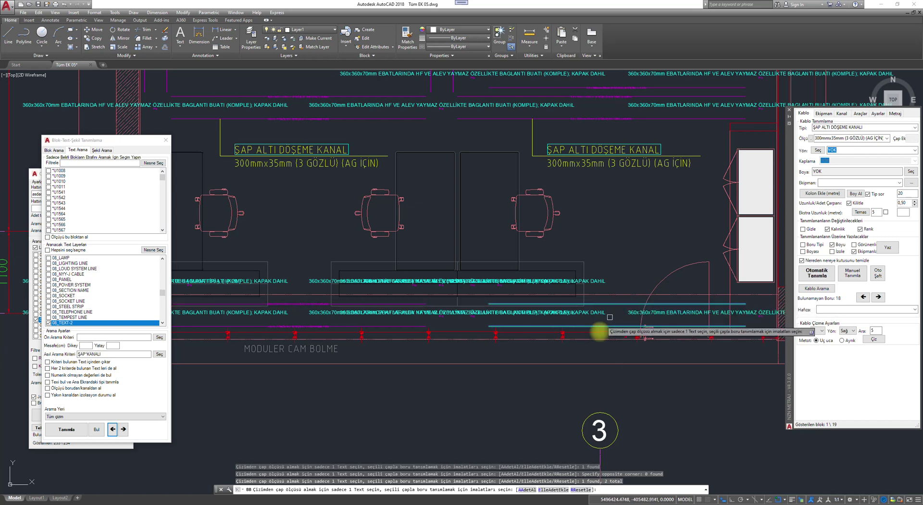
key(space)
key(space)
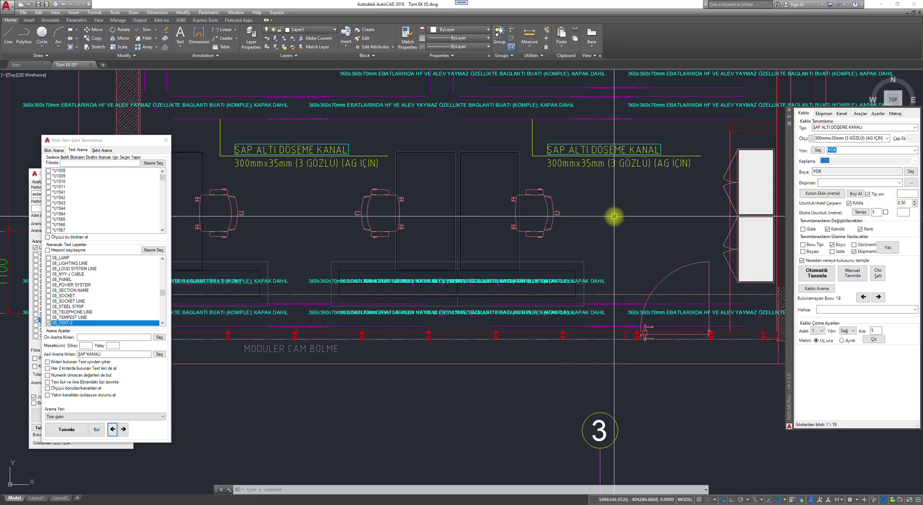
middle_drag(614, 218, 609, 223)
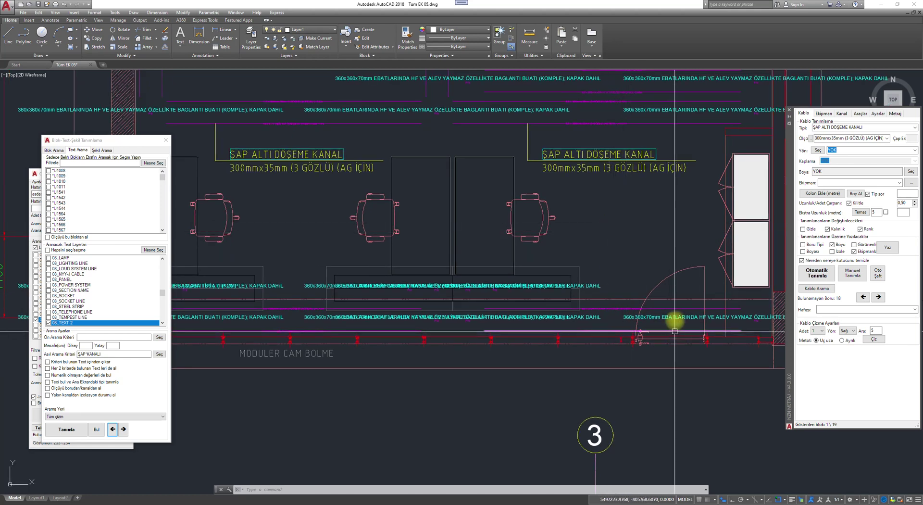
key(Escape)
click(641, 124)
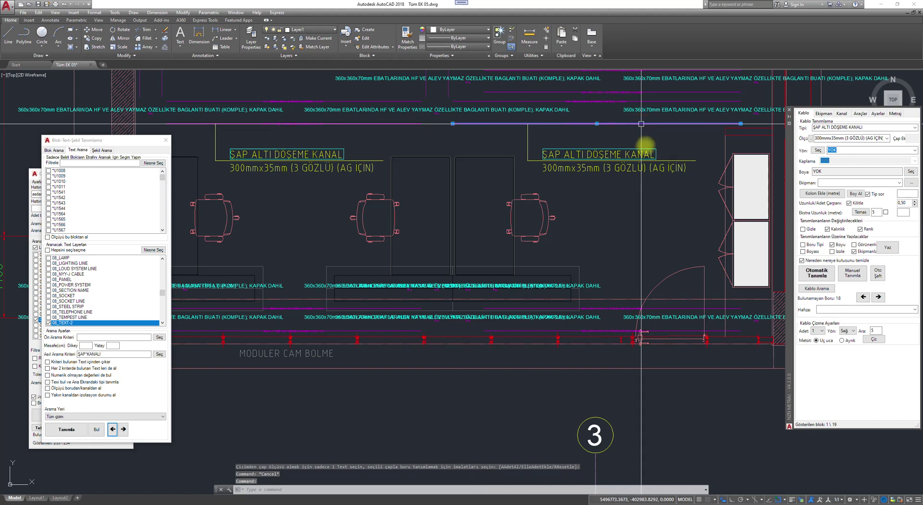
key(Escape)
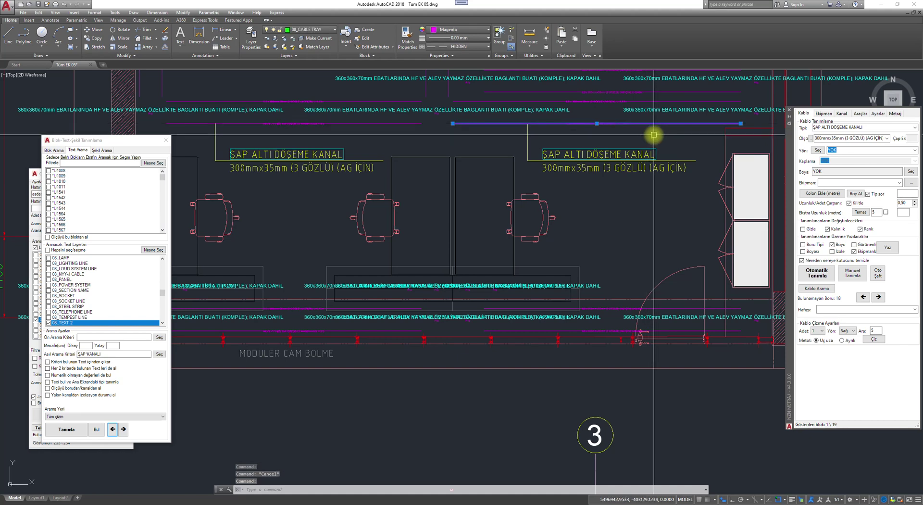
key(Escape)
middle_drag(652, 134, 645, 143)
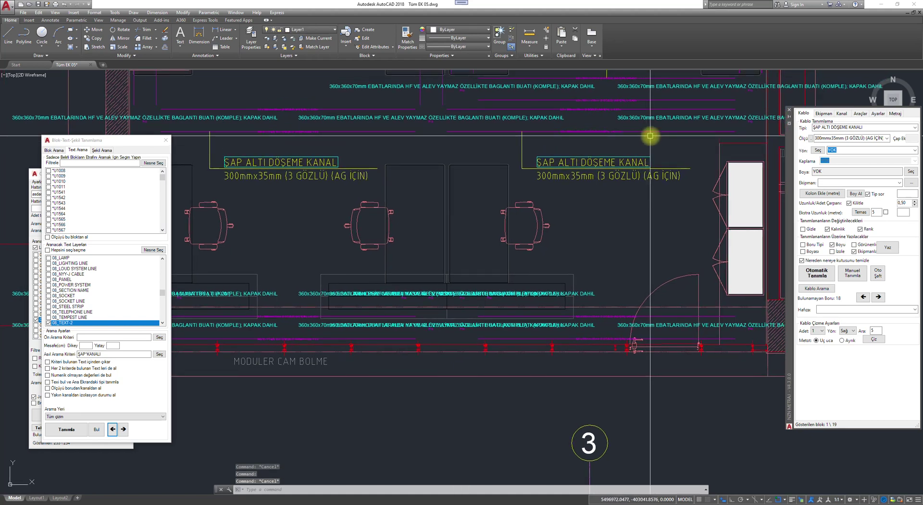
key(Escape)
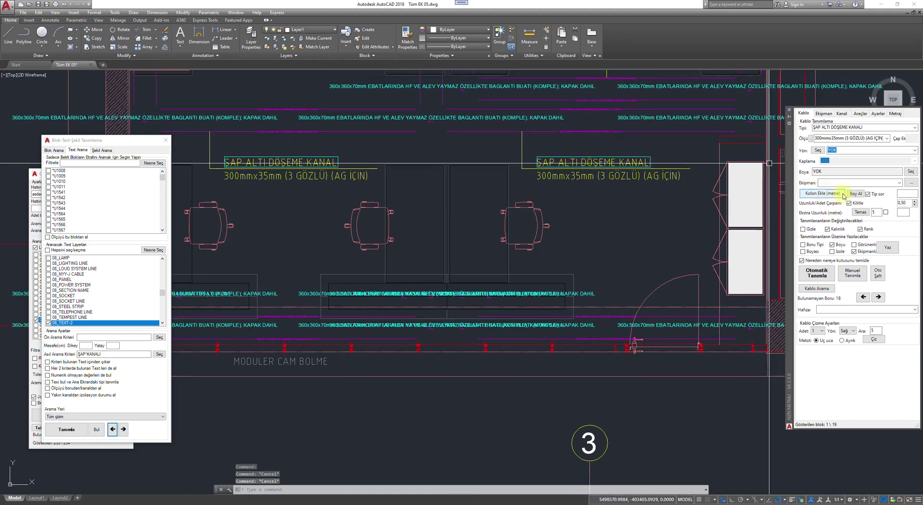
click(599, 130)
key(Escape)
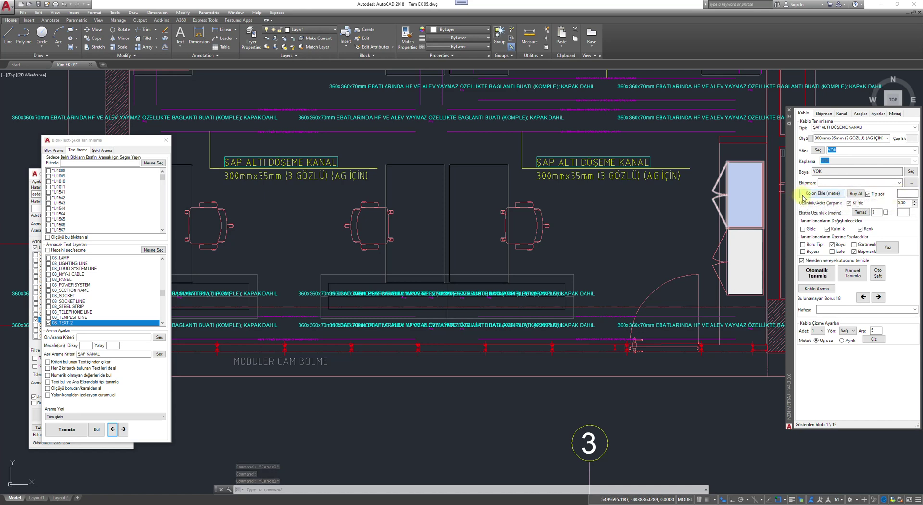
click(838, 196)
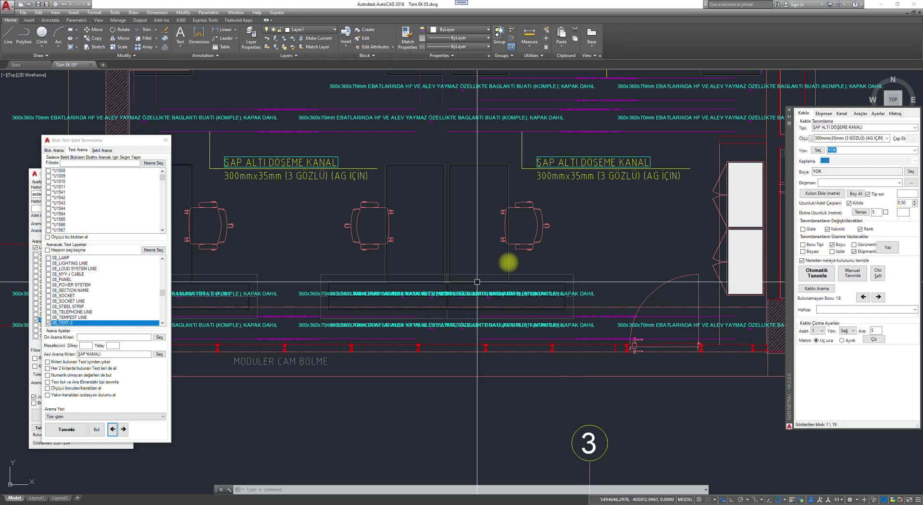
- Go to the next found ŞAP ALTI DÖŞEME KANALI label and check the Zoom value in the standard settings
scroll(561, 258, down, 2)
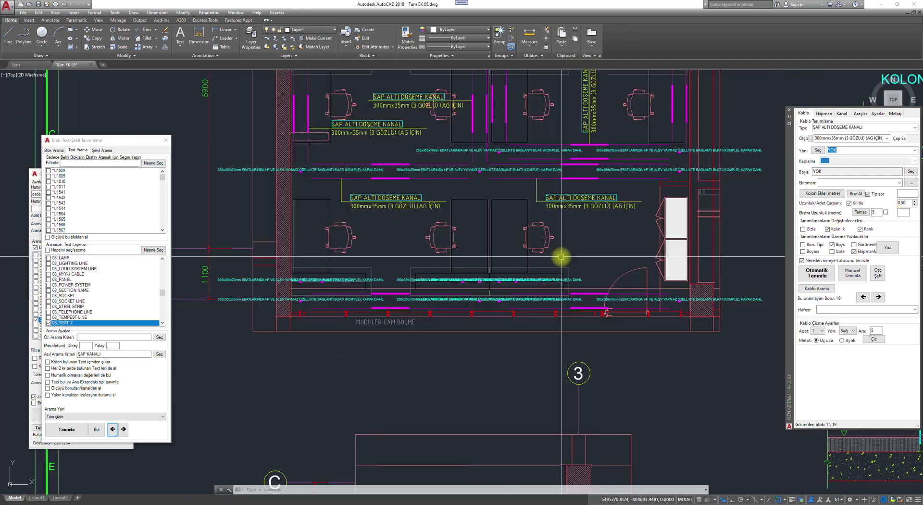
click(123, 429)
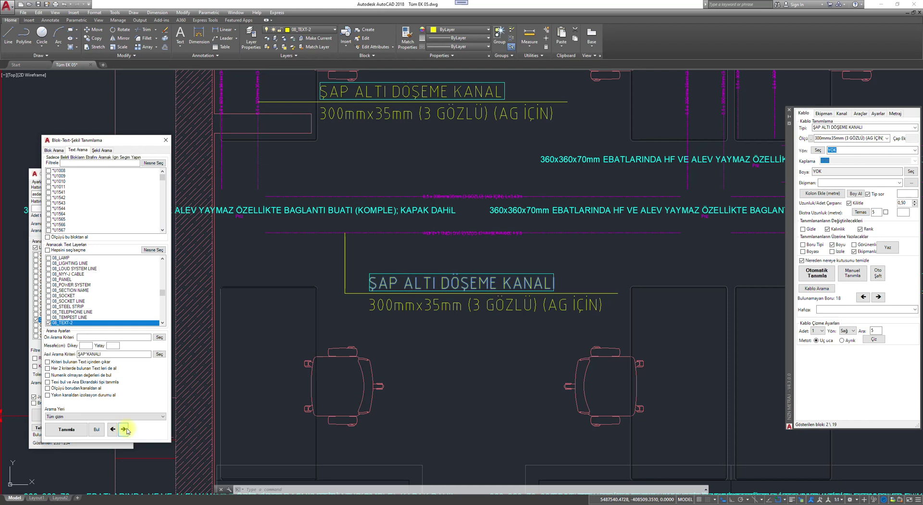
click(882, 113)
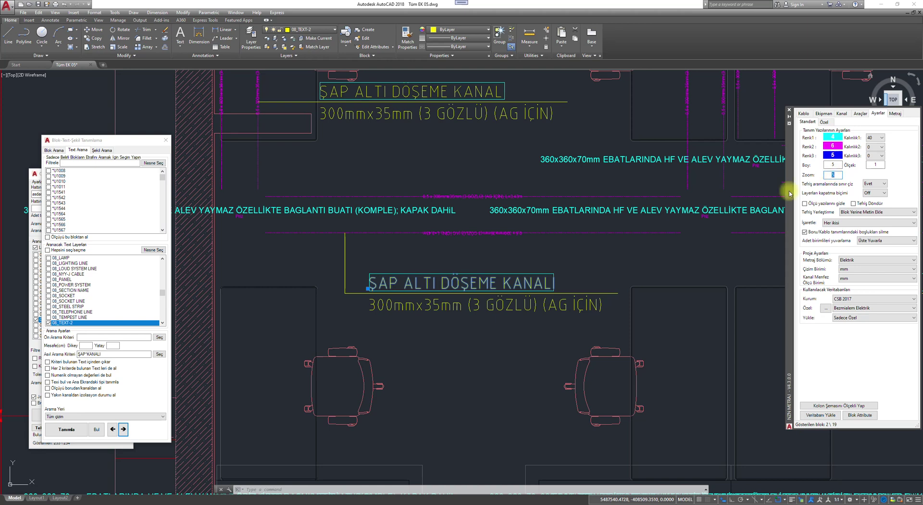
click(595, 246)
key(Escape)
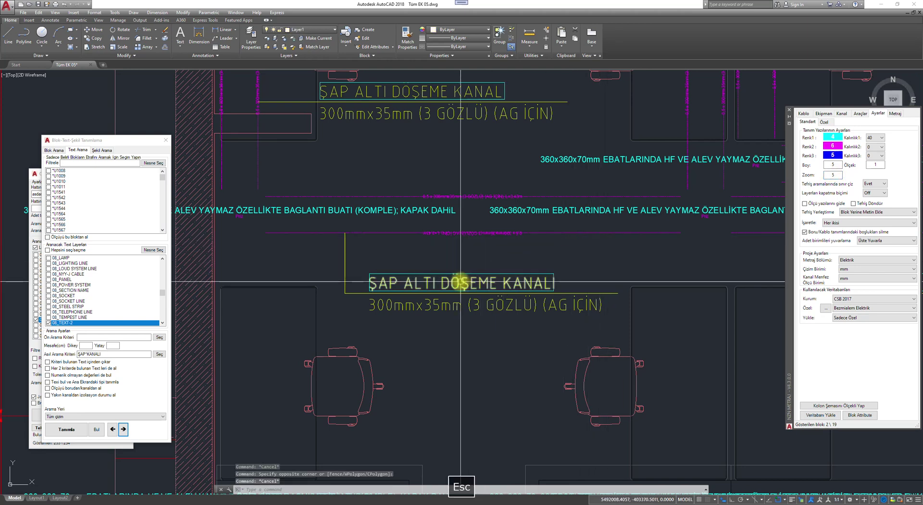
click(404, 282)
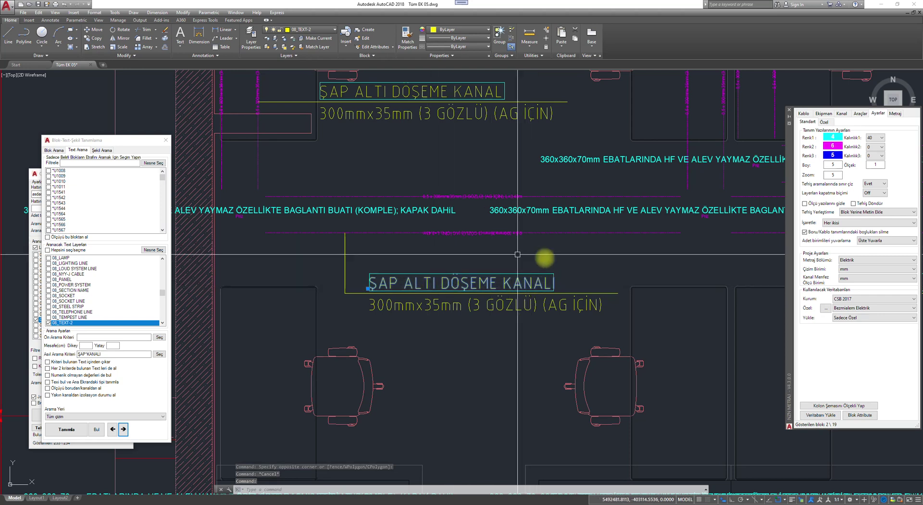
key(Escape)
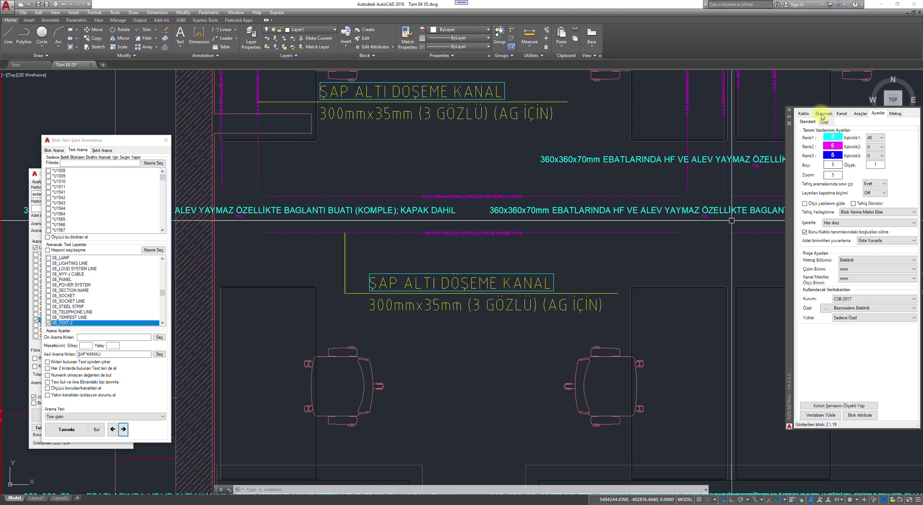
click(803, 114)
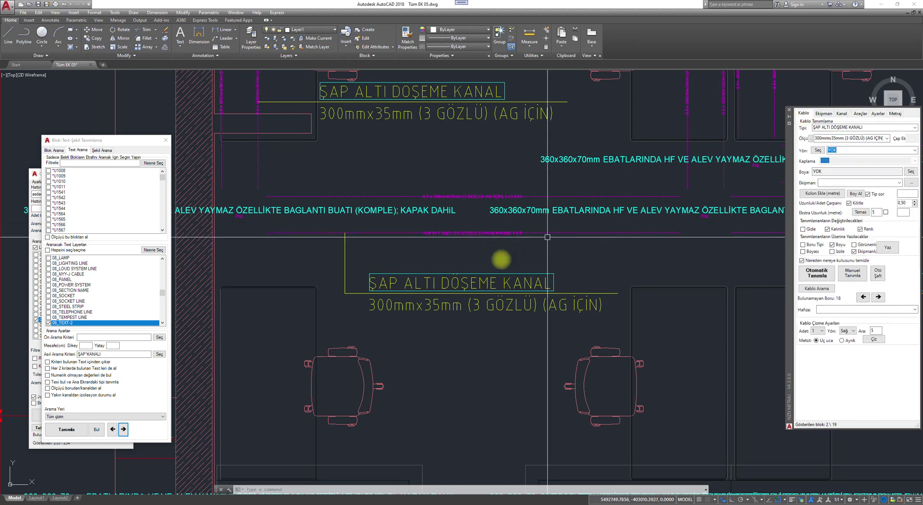
- Step through the found channel labels to the vertical one at the DANIŞMA desk in GİRİŞ HOLÜ
click(124, 429)
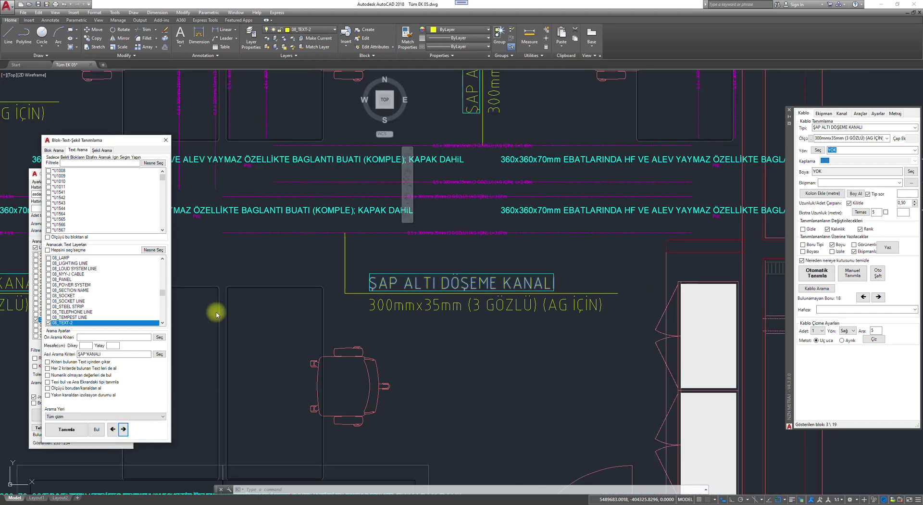
click(123, 429)
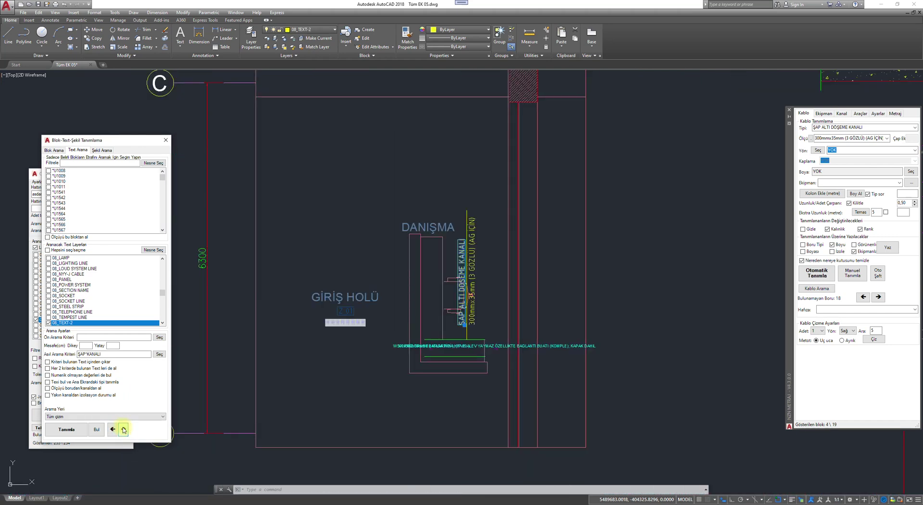
scroll(456, 351, up, 2)
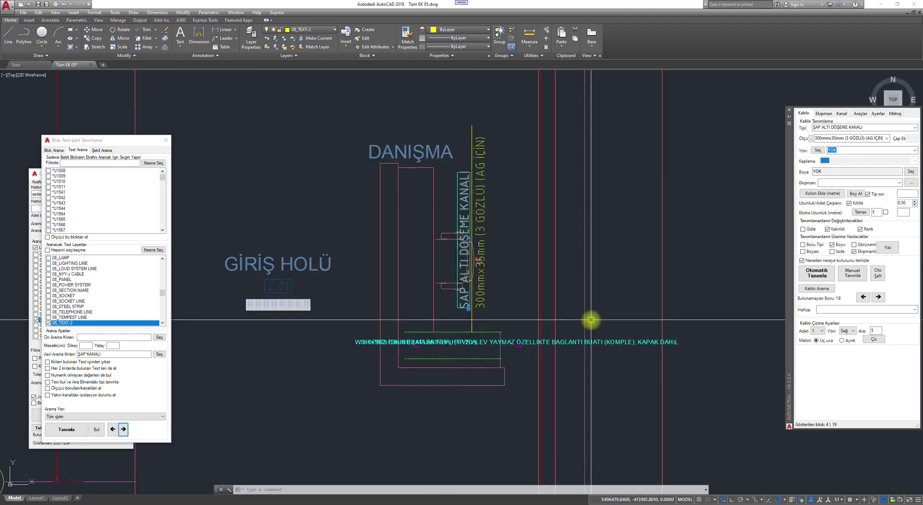
- Manually define the two horizontal channel lines at the DANIŞMA desk with size 300mmx35mm (3 GÖZLÜ) (AG İÇİN) taken from their vertical label
key(Escape)
key(Escape)
click(858, 273)
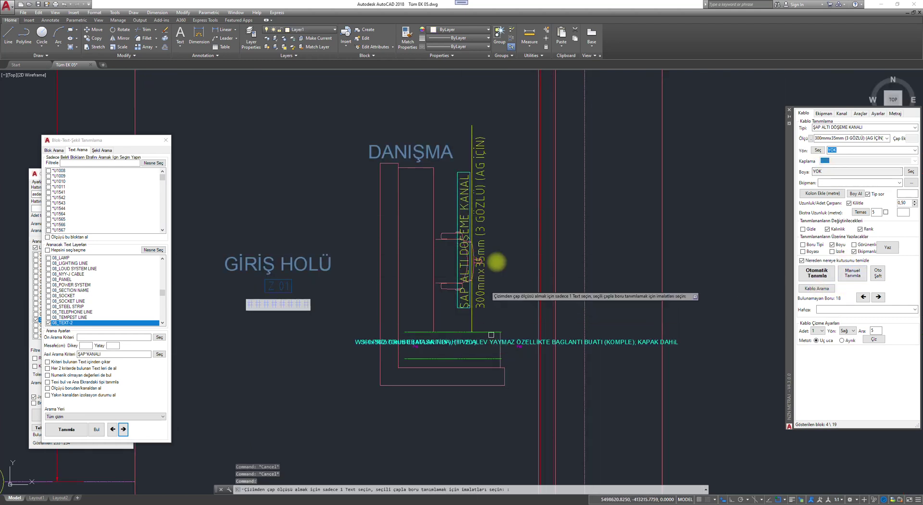
click(481, 167)
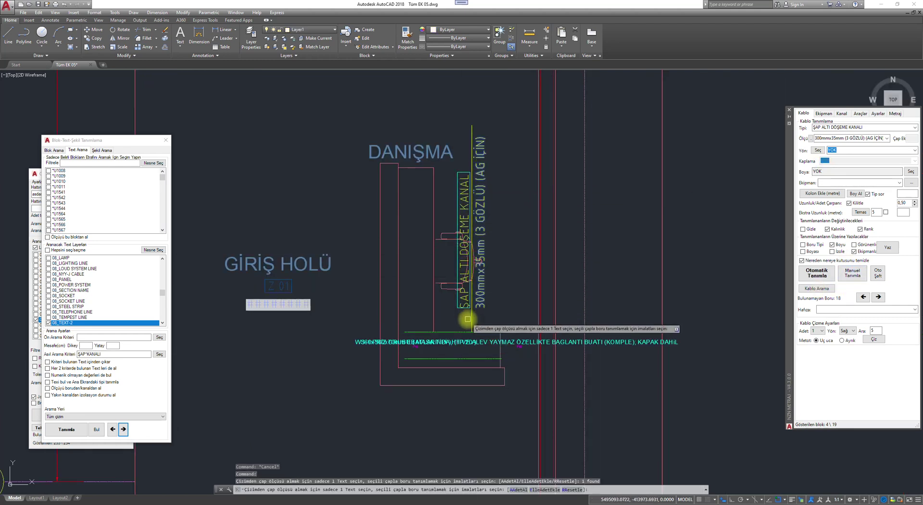
key(space)
click(458, 330)
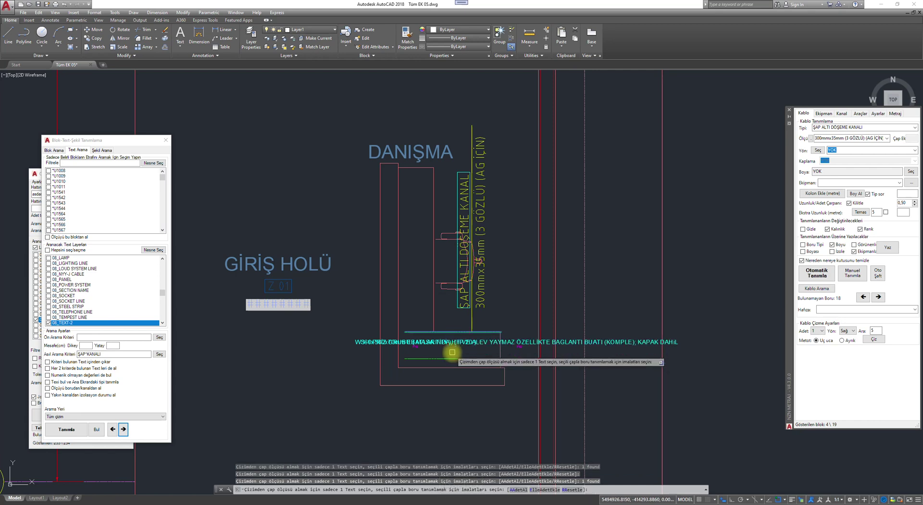
click(452, 359)
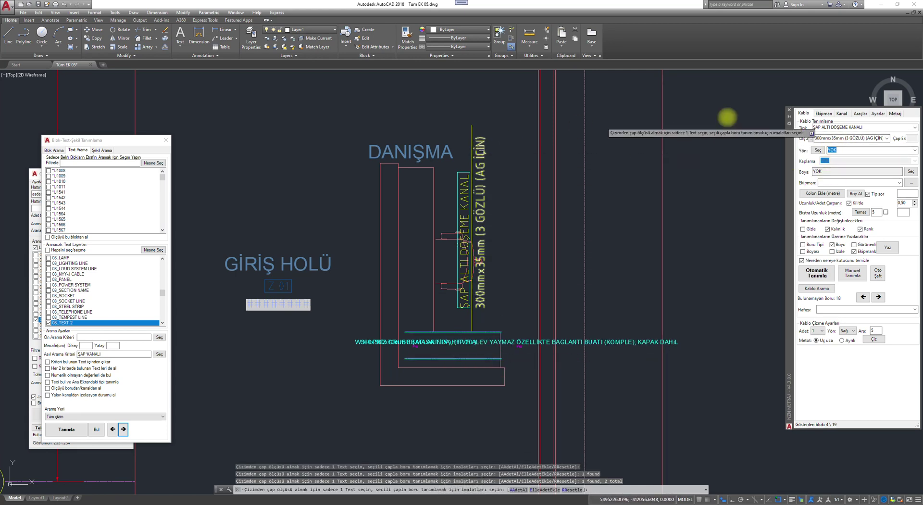
key(space)
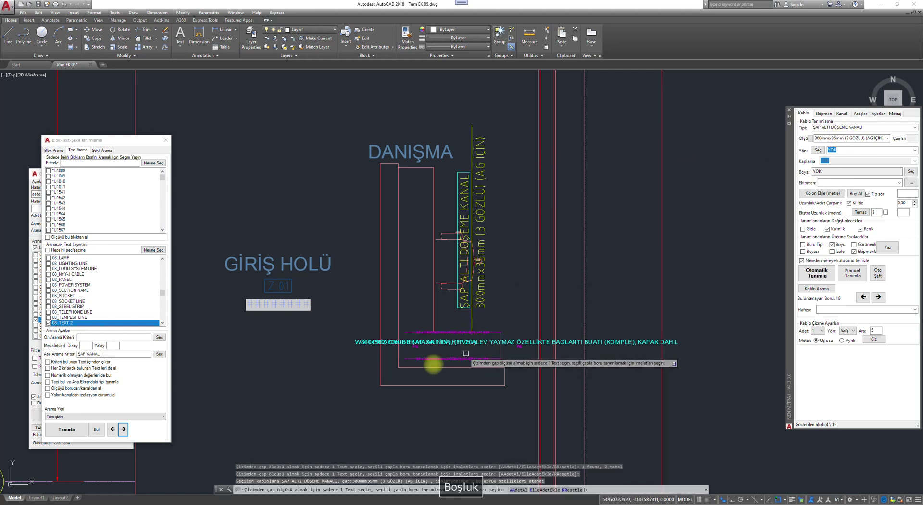
scroll(427, 354, up, 5)
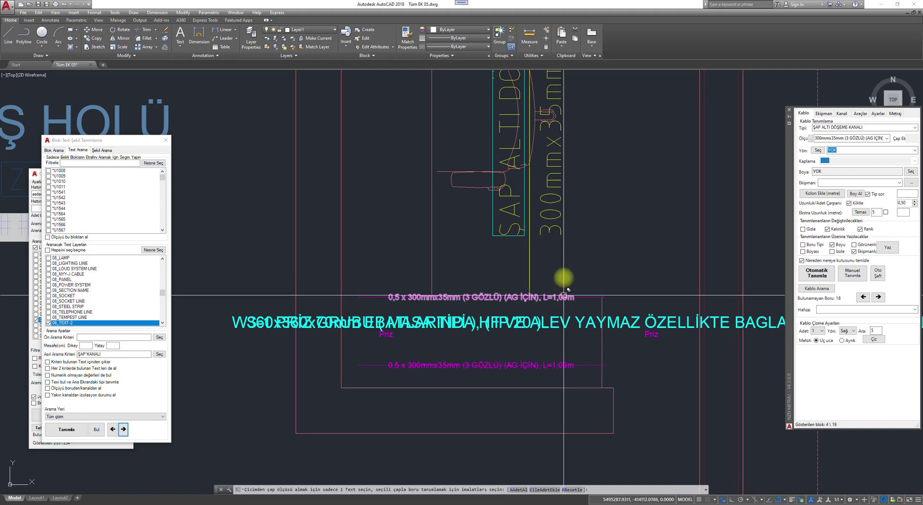
- Step through the found ŞAP ALTI DÖŞEME KANALI labels to the 300mmx30mm (3 GÖZLÜ) one beside the office's east wall cabinet
click(124, 429)
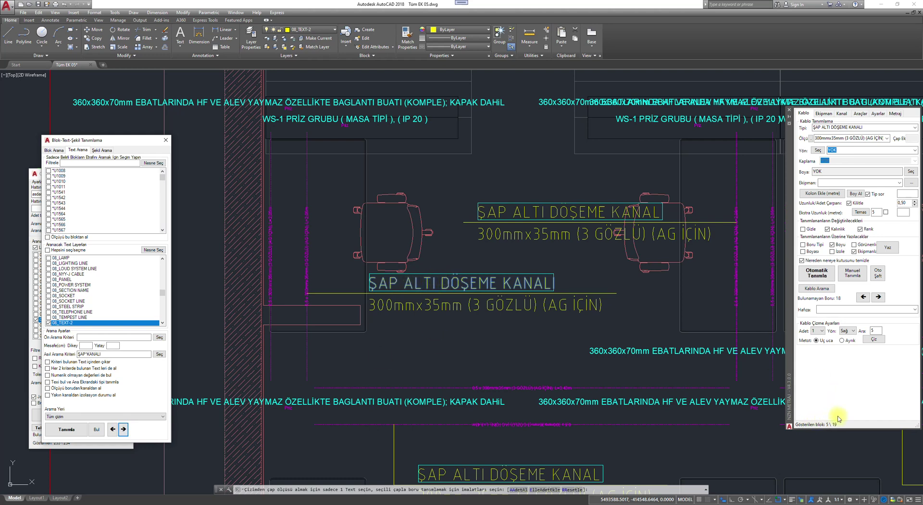
click(123, 429)
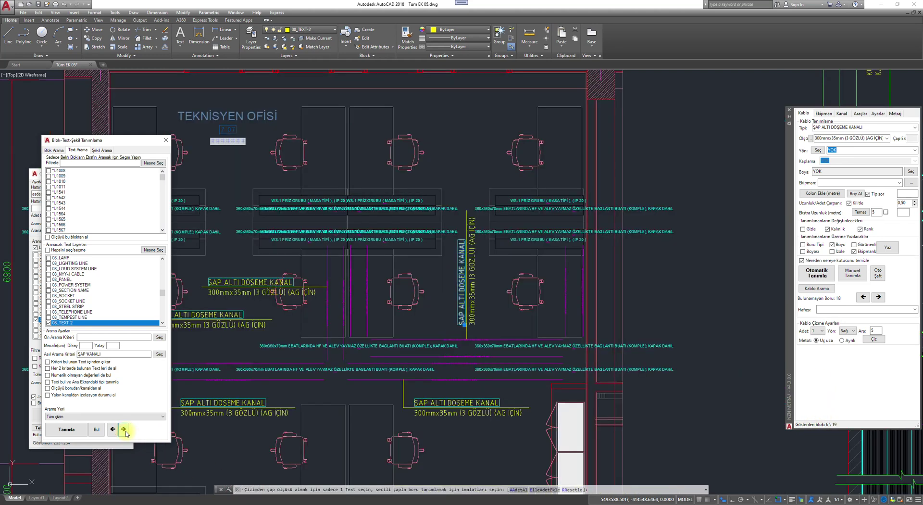
click(124, 428)
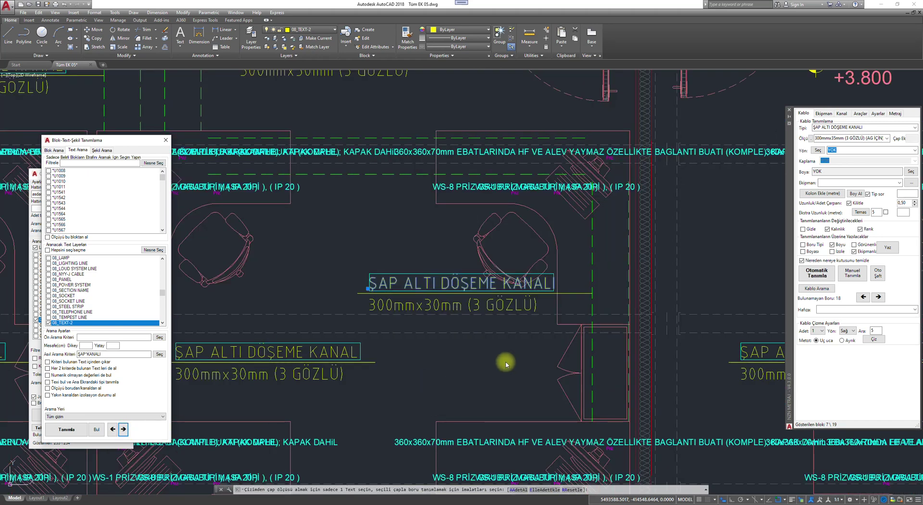
key(Escape)
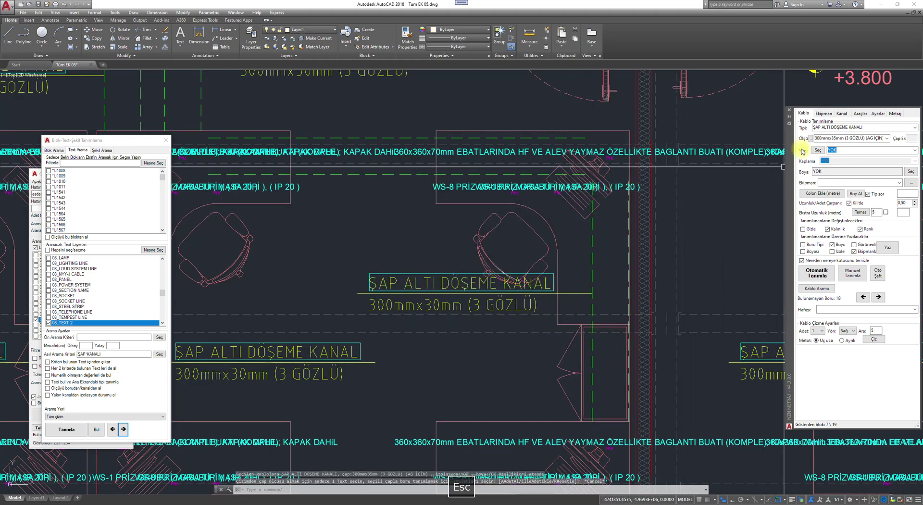
- Manually define the vertical channel lines beside the office's east wall with size 300mmx30mm (3 GÖZLÜ) taken from their label
click(854, 274)
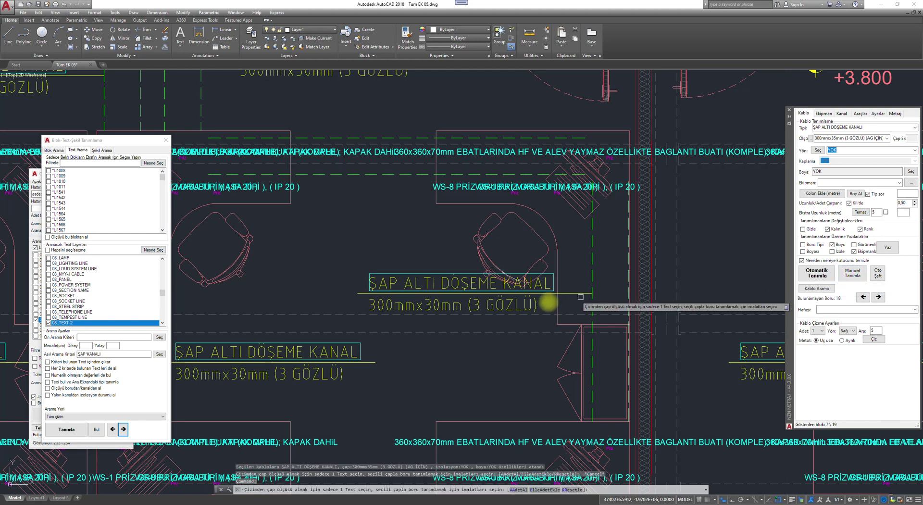
click(505, 304)
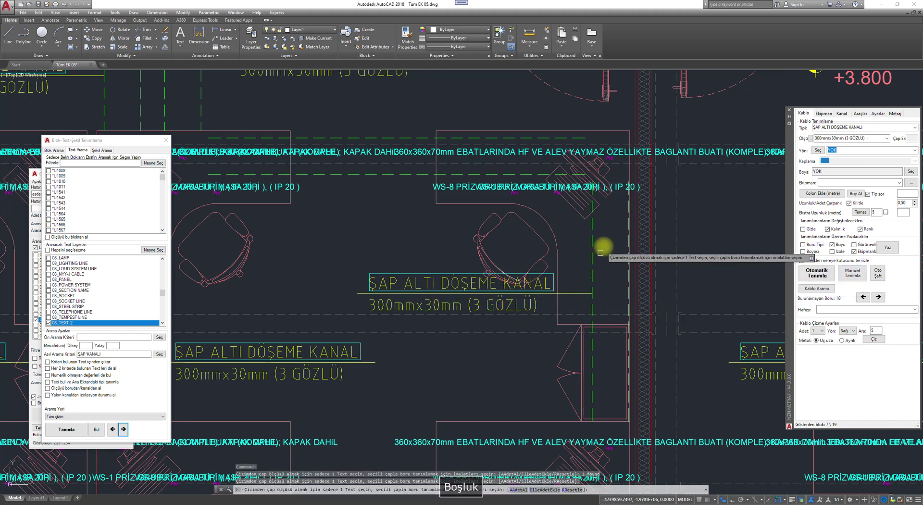
click(629, 226)
click(658, 253)
key(space)
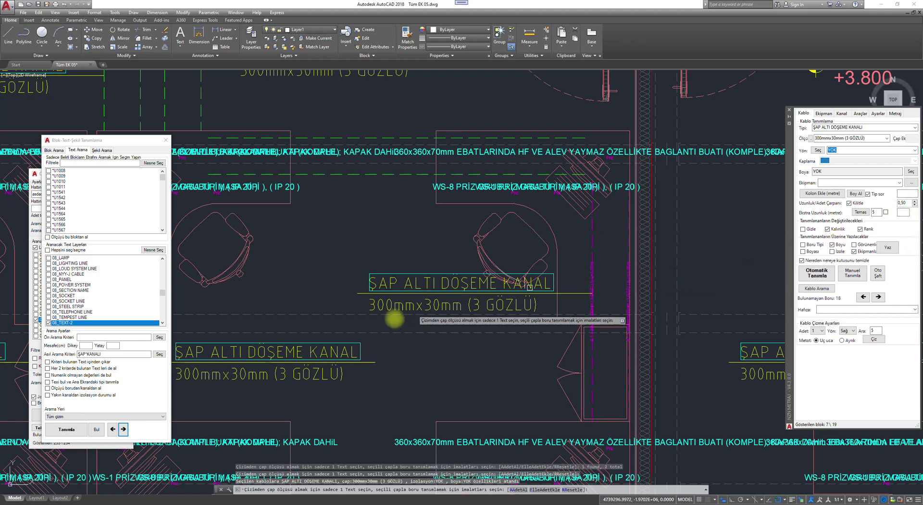
- Select the four vertical channel lines running between the back-to-back desks in the western office for manual definition
scroll(520, 281, down, 2)
middle_drag(401, 278, 593, 231)
scroll(484, 264, up, 2)
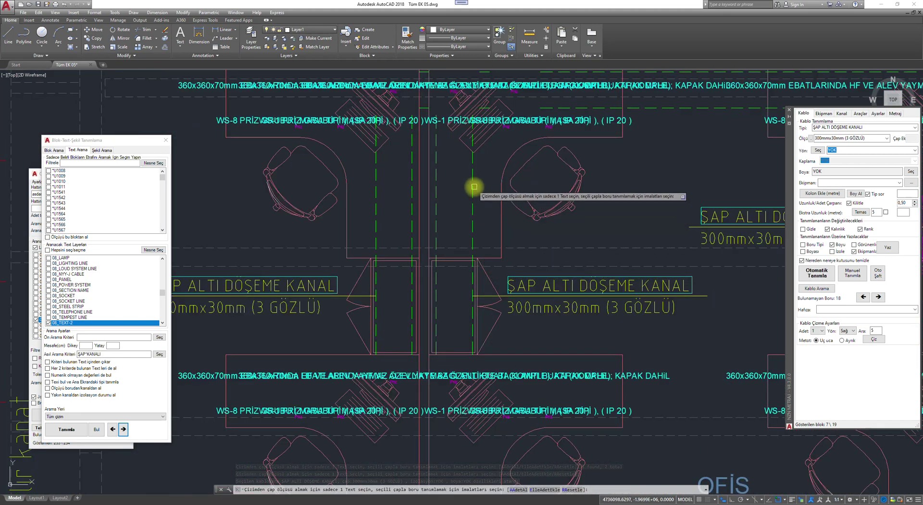
middle_drag(465, 238, 526, 238)
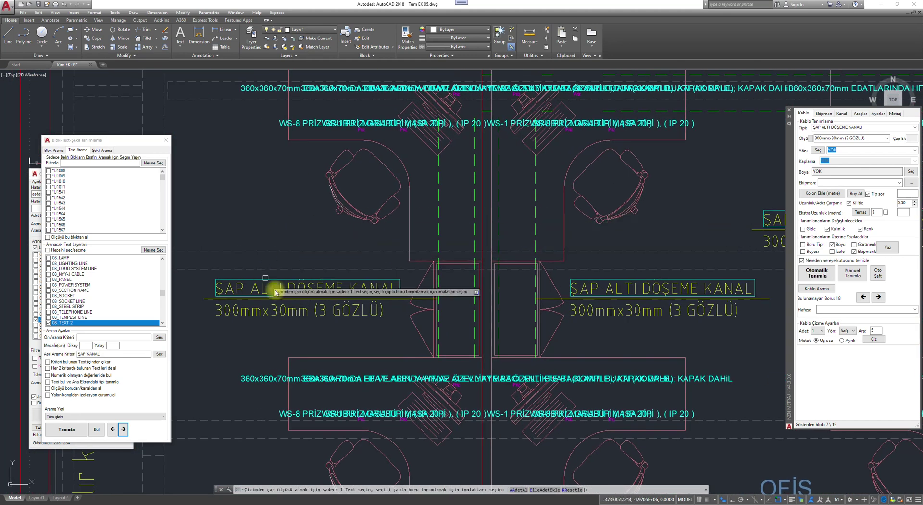
click(473, 178)
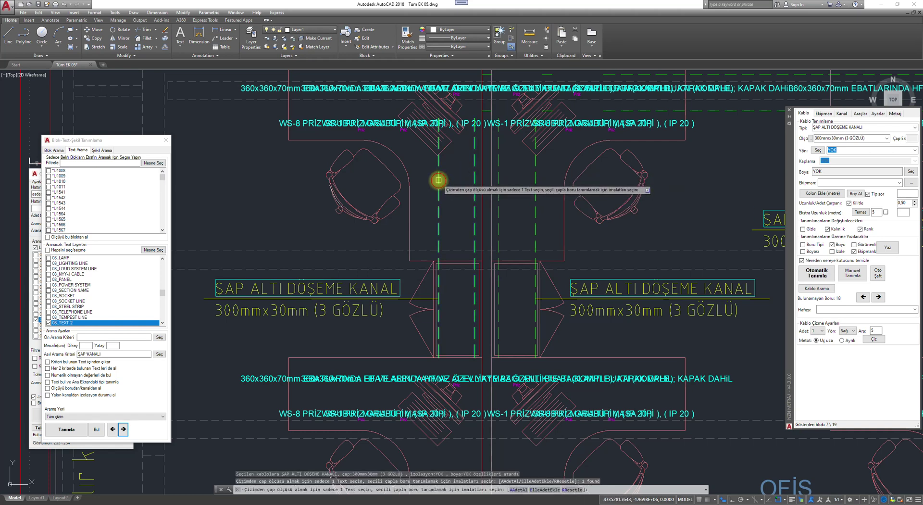
click(438, 180)
click(533, 184)
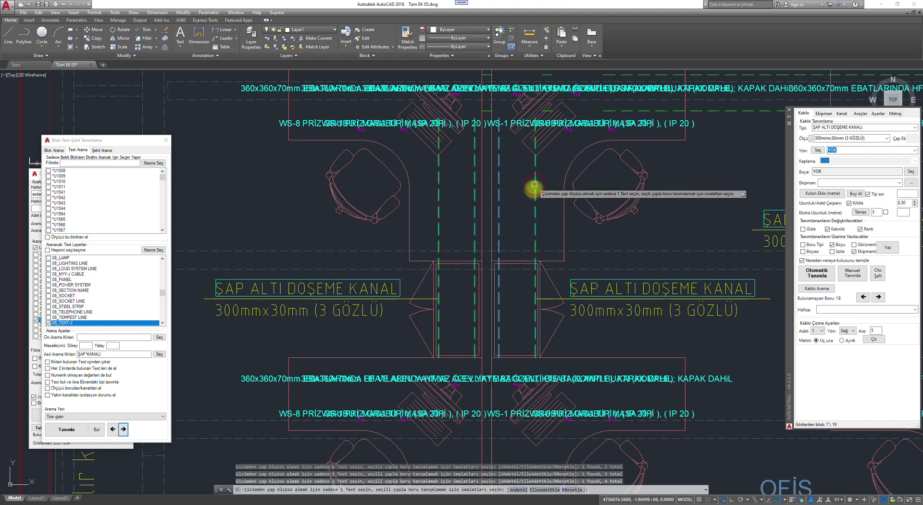
- Add the four vertical lines below the mekanik şaft and the horizontal pair between the desks, assigning 300mmx30mm (3 GÖZLÜ) to the selection
scroll(503, 306, down, 2)
middle_drag(530, 190, 506, 352)
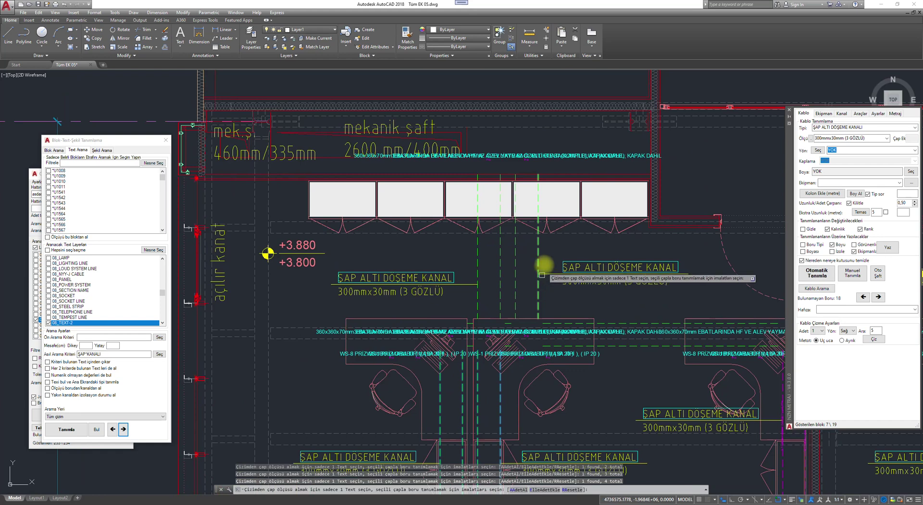
click(546, 260)
click(457, 249)
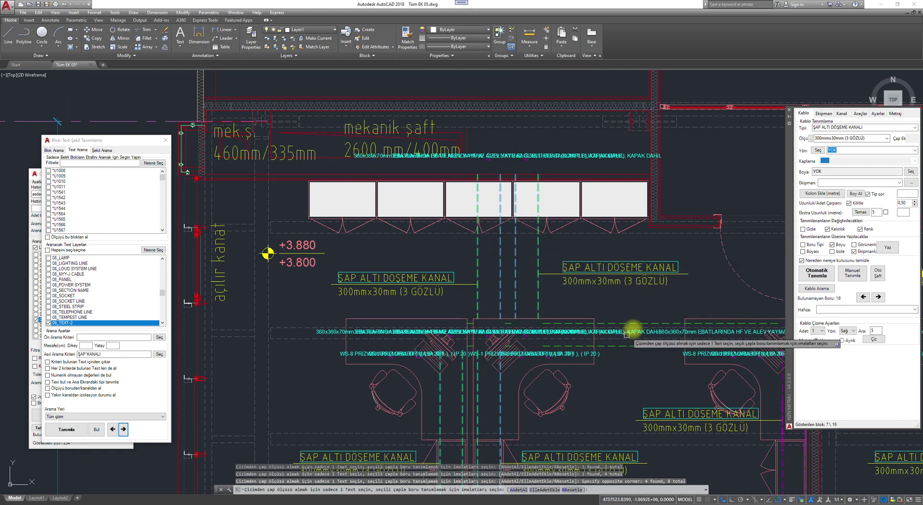
scroll(633, 329, up, 2)
click(640, 352)
click(628, 316)
scroll(542, 276, down, 4)
middle_drag(582, 345, 567, 306)
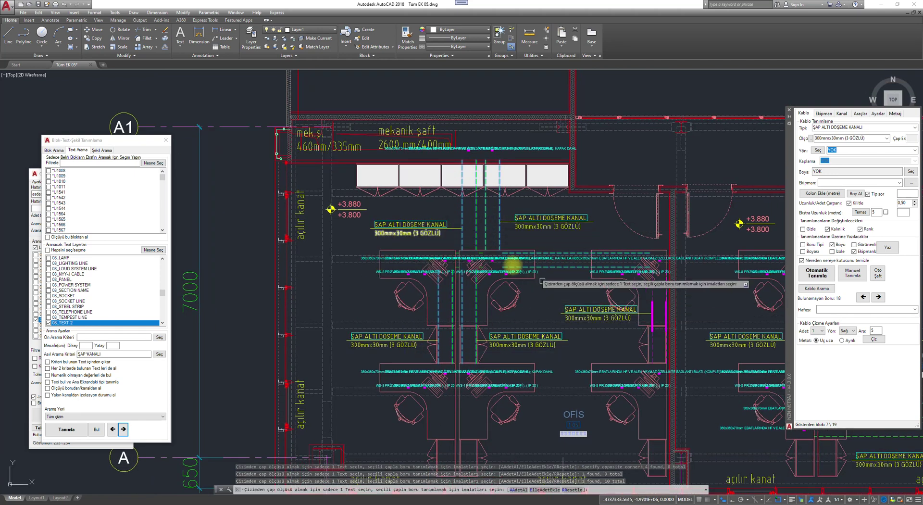
key(space)
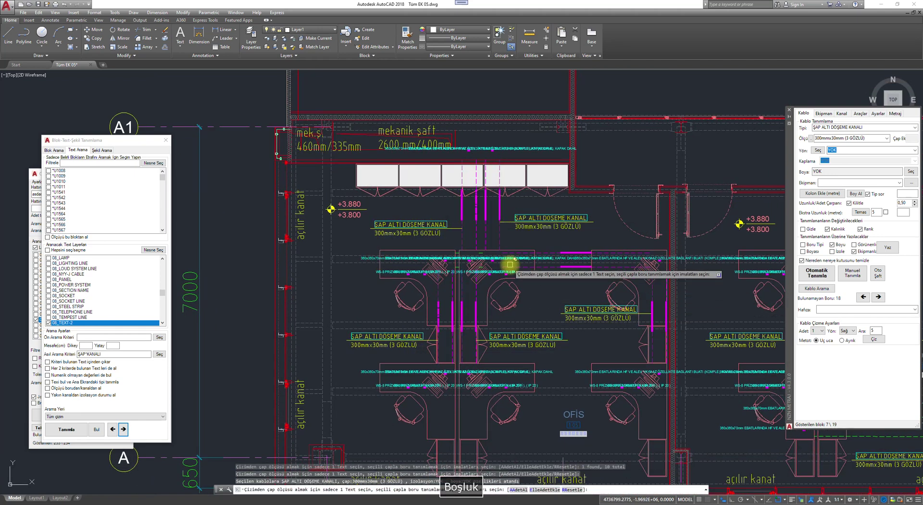
- Define the four vertical channel lines between the back-to-back desks in OFİS 1.04 with size 300mmx30mm (3 GÖZLÜ) taken from their label
middle_drag(549, 295, 489, 262)
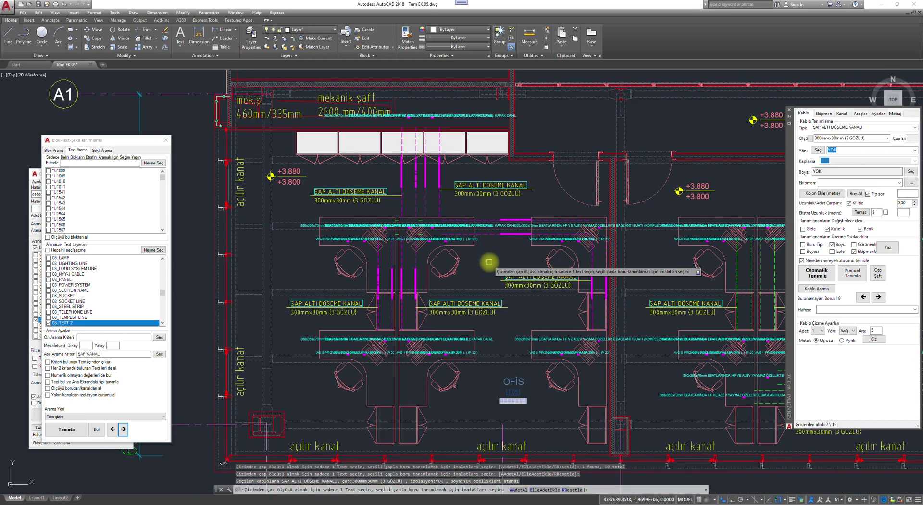
scroll(490, 262, down, 2)
scroll(708, 298, up, 4)
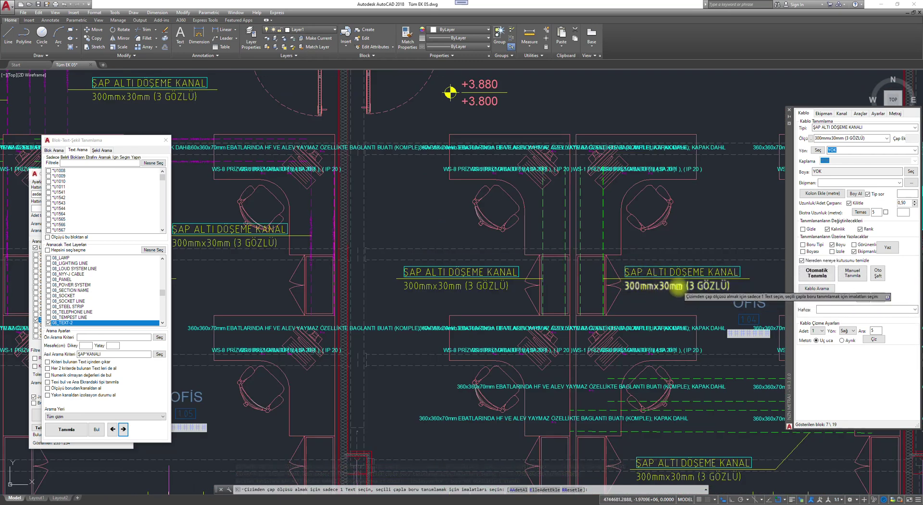
click(678, 286)
scroll(611, 232, up, 2)
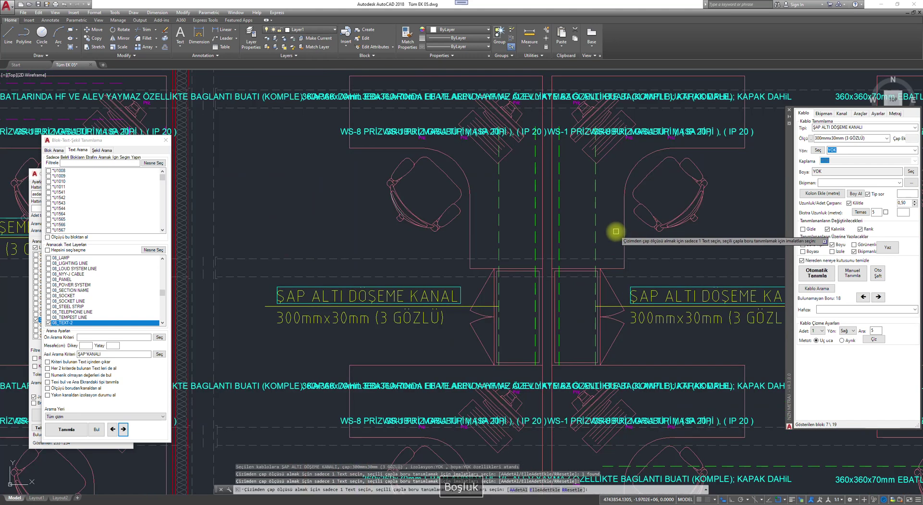
click(594, 203)
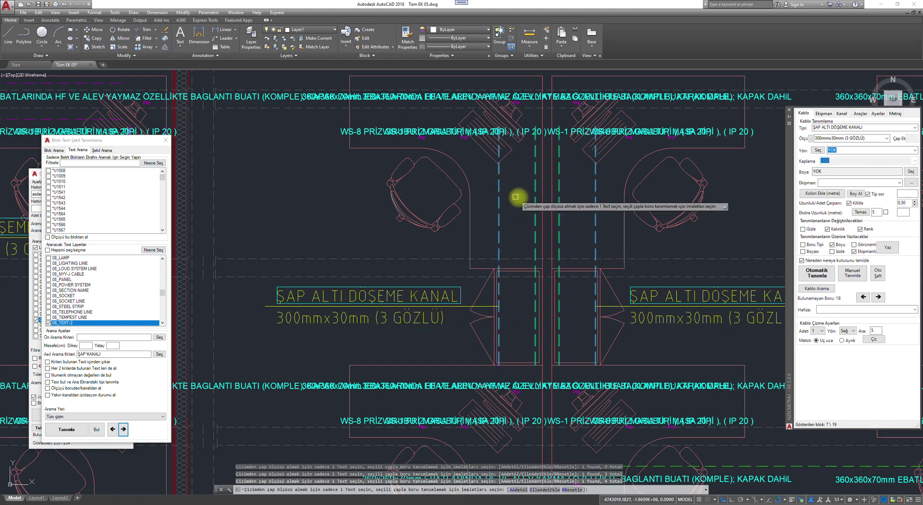
key(space)
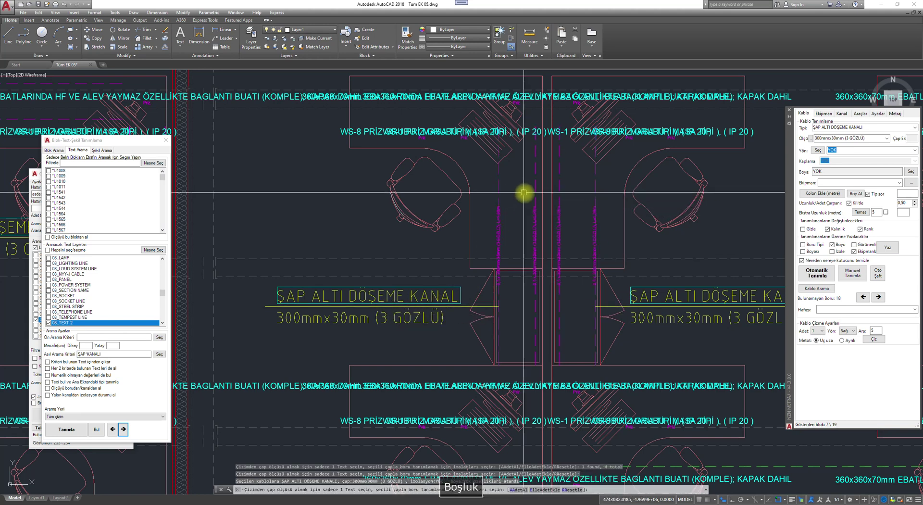
- Define the four horizontal channel lines across the lower part of OFİS 1.04 with size 300mmx30mm (3 GÖZLÜ)
scroll(527, 198, down, 4)
scroll(665, 338, up, 3)
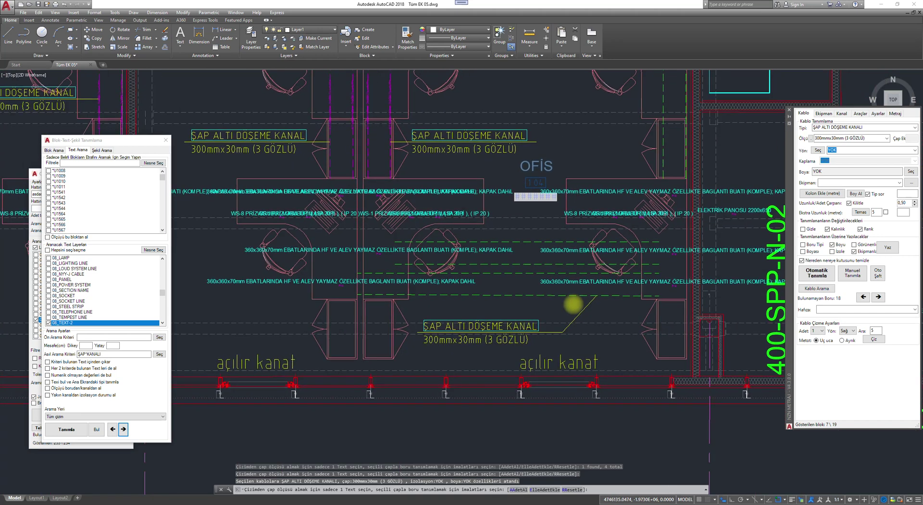
text(bb)
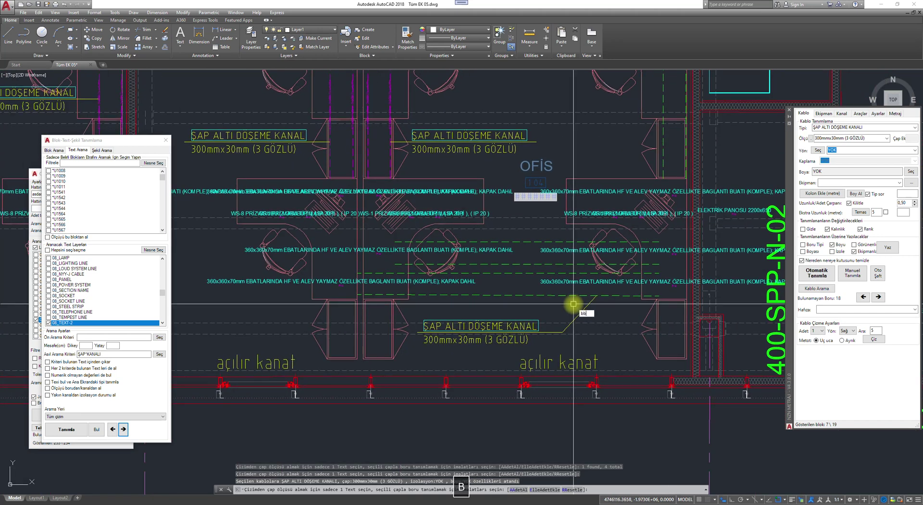
key(space)
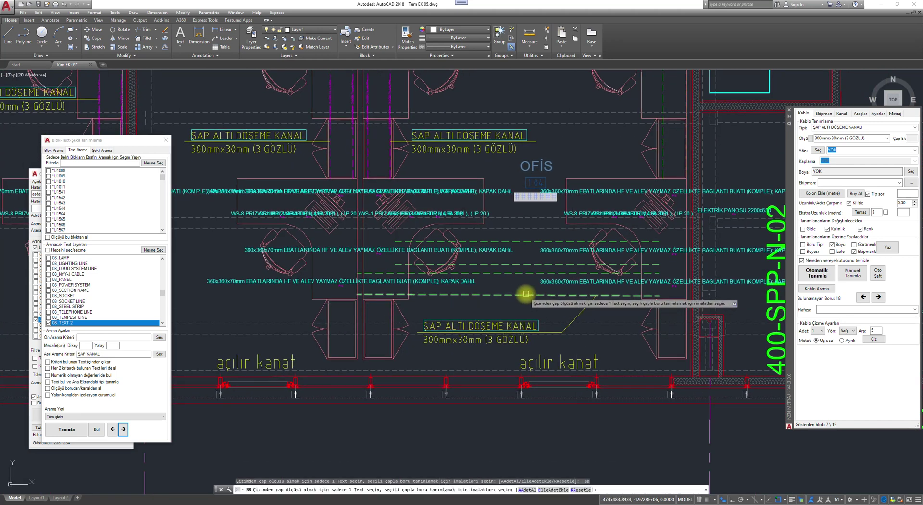
click(520, 295)
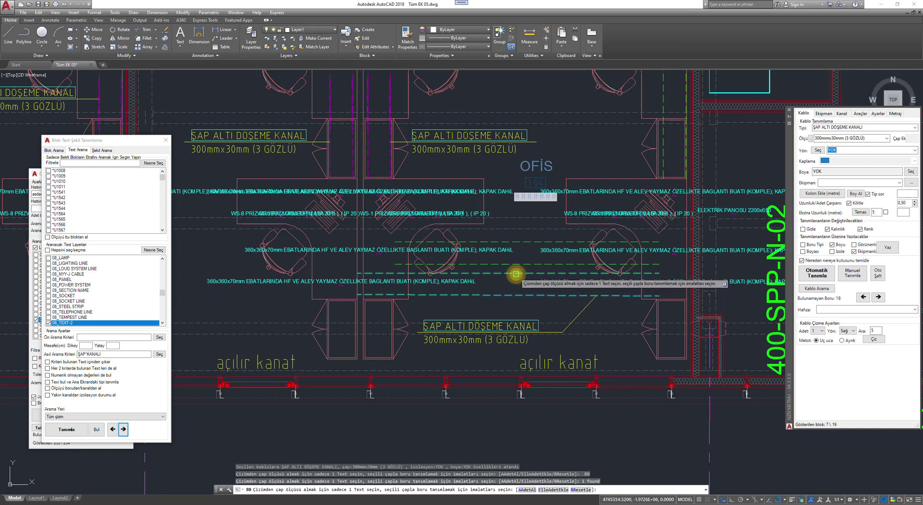
click(521, 244)
click(530, 289)
key(space)
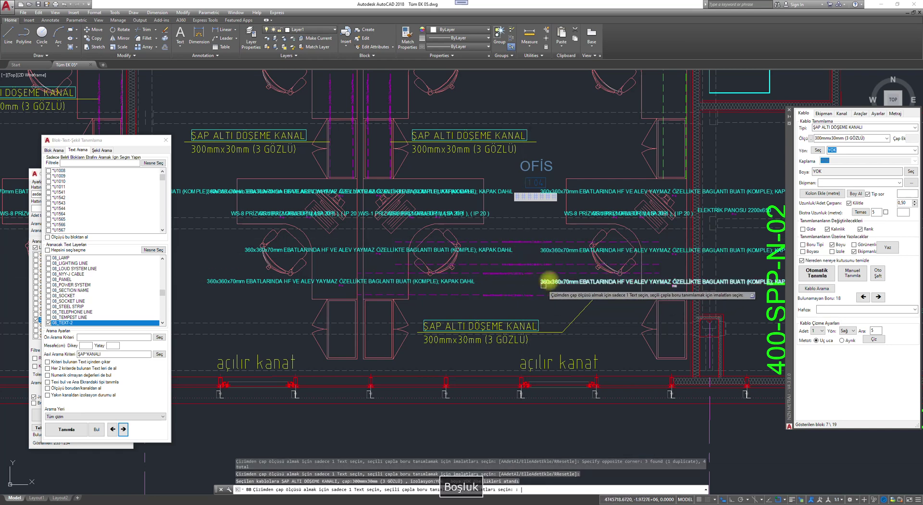
- Define the vertical channel line pair at the OFİS 1.04 desk next to TEMPEST ODASI with size 300mmx30mm (3 GÖZLÜ)
middle_drag(673, 121, 552, 330)
click(543, 264)
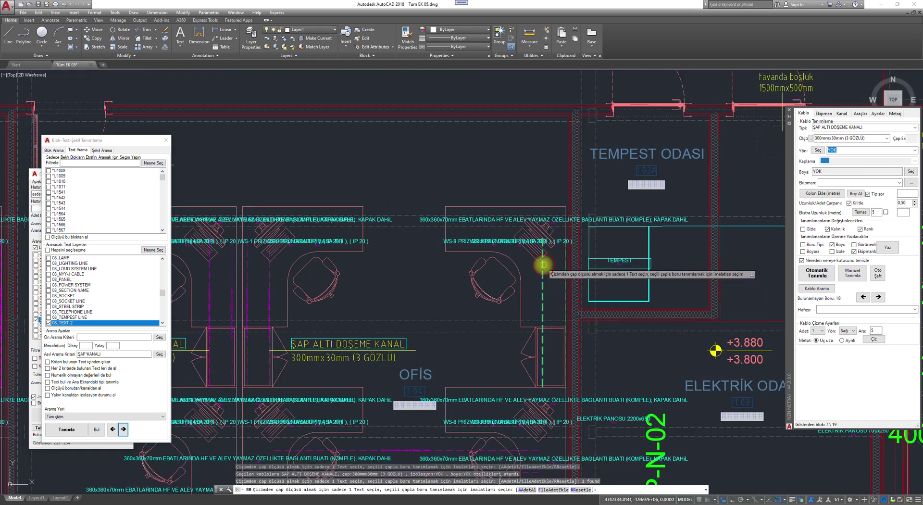
click(564, 263)
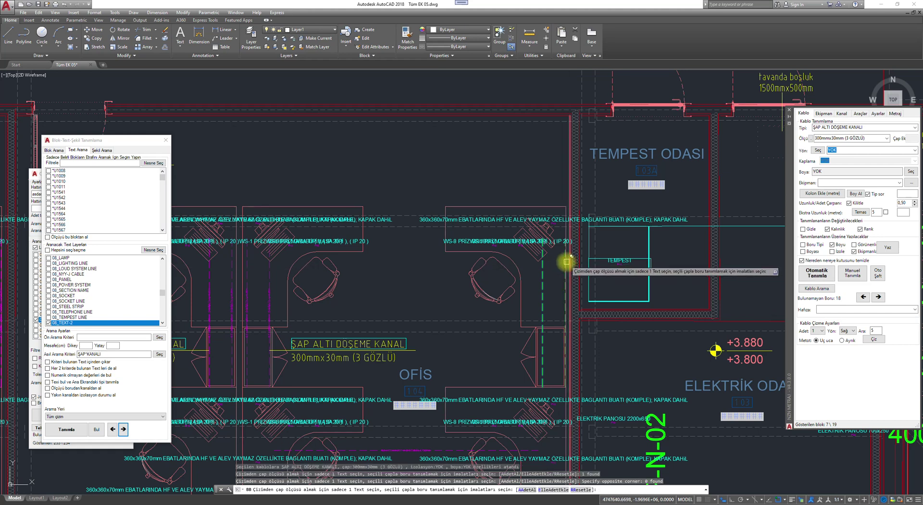
click(590, 286)
key(space)
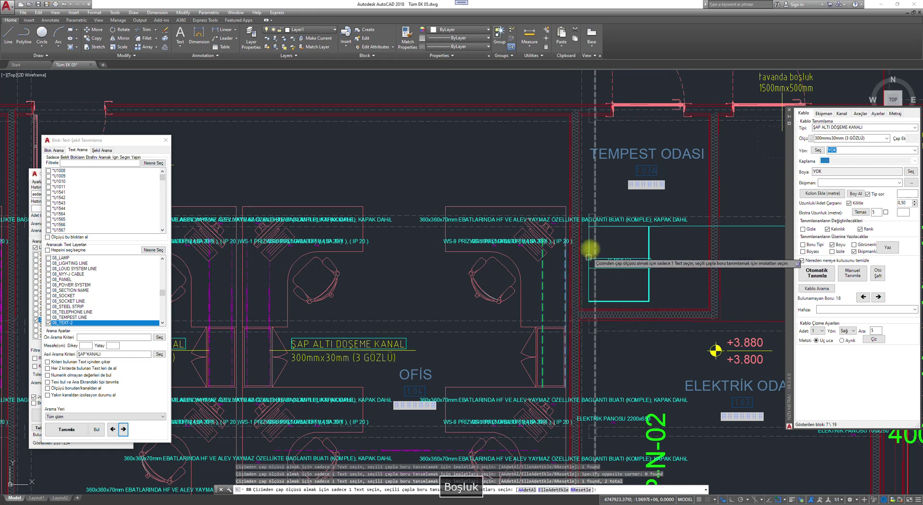
scroll(600, 240, down, 5)
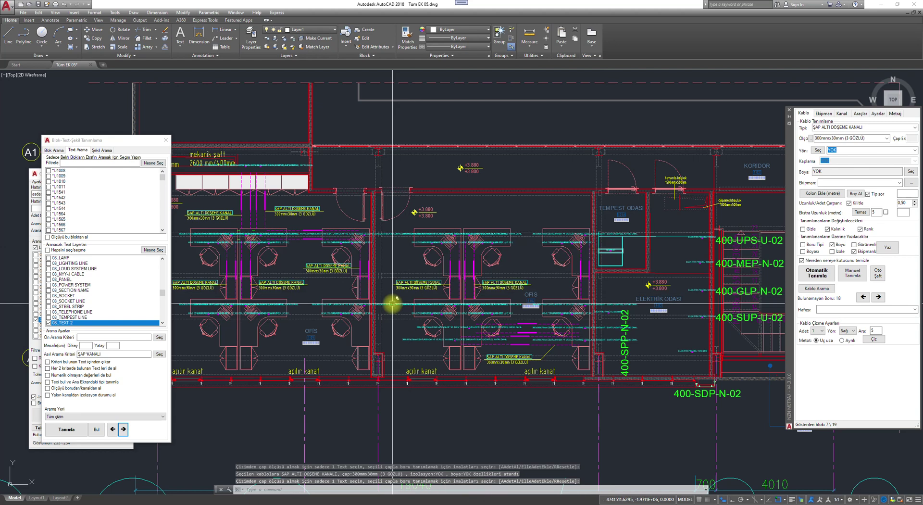
- Advance through the found ŞAP ALTI DÖŞEME KANALI labels to the one in OFİS 2.04 whose channel lines are still undefined
click(124, 429)
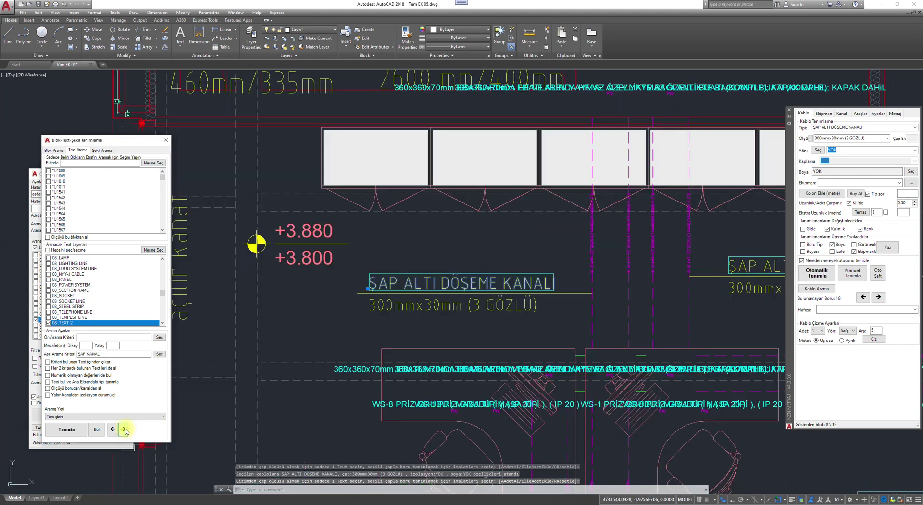
click(124, 429)
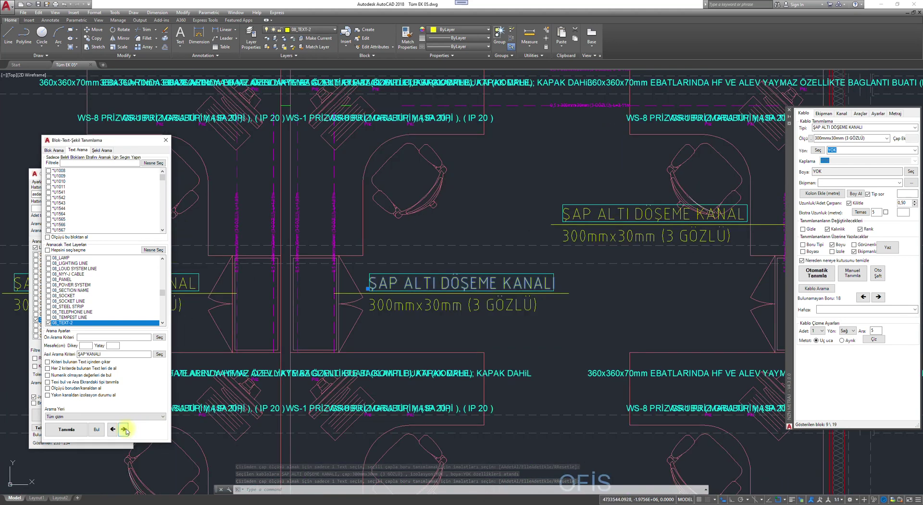
click(124, 429)
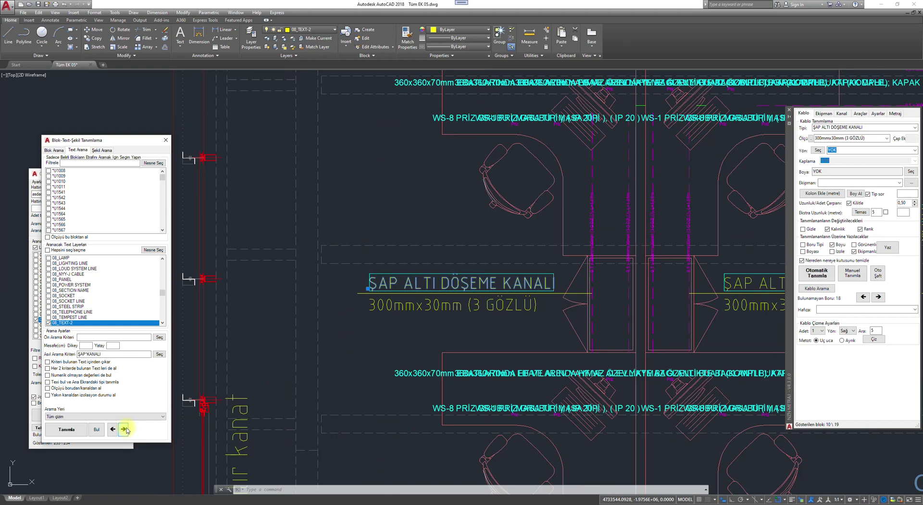
click(125, 430)
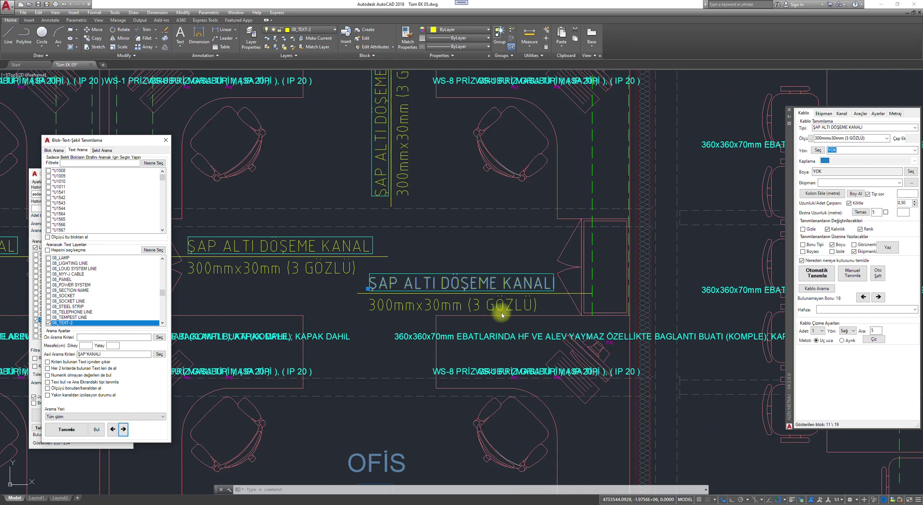
key(Escape)
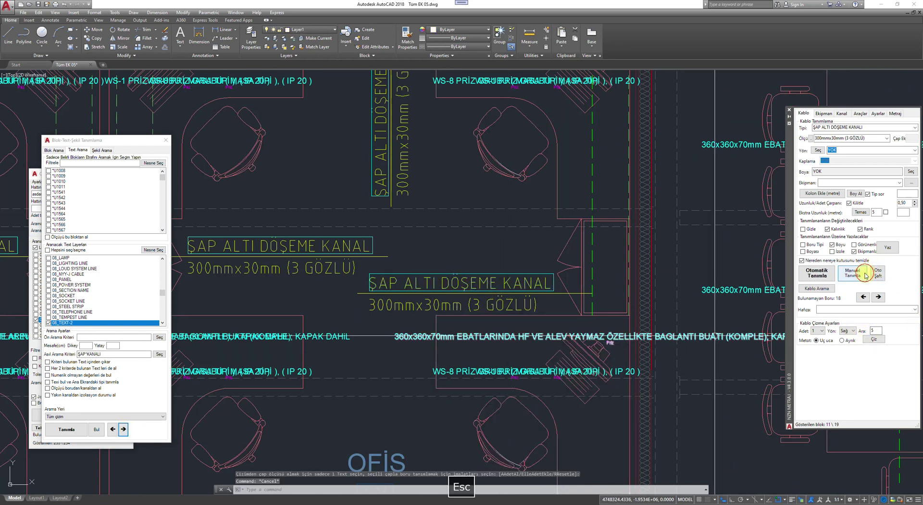
- Manually define the vertical channel line pair at the OFİS 2.04 desk beside the TOPLANTI ODASI wall with size 300mmx30mm (3 GÖZLÜ) from its label
click(865, 274)
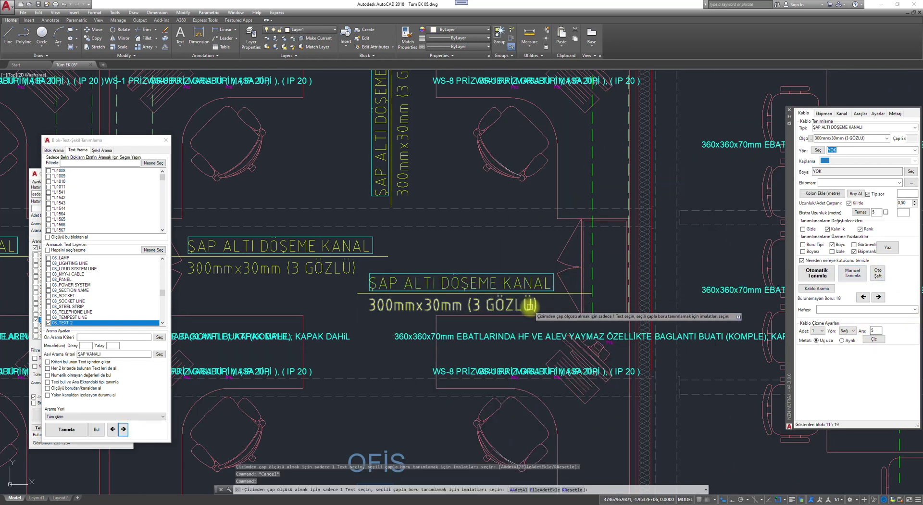
click(529, 307)
key(space)
click(593, 138)
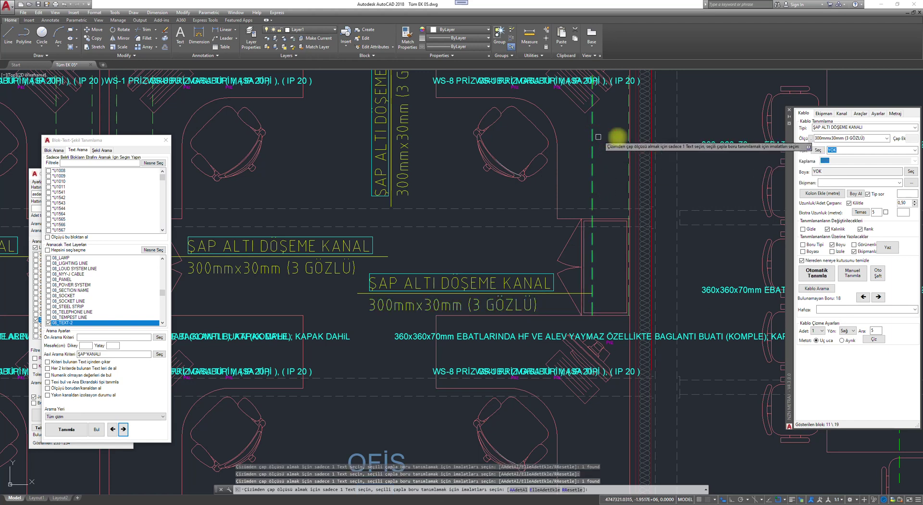
click(625, 134)
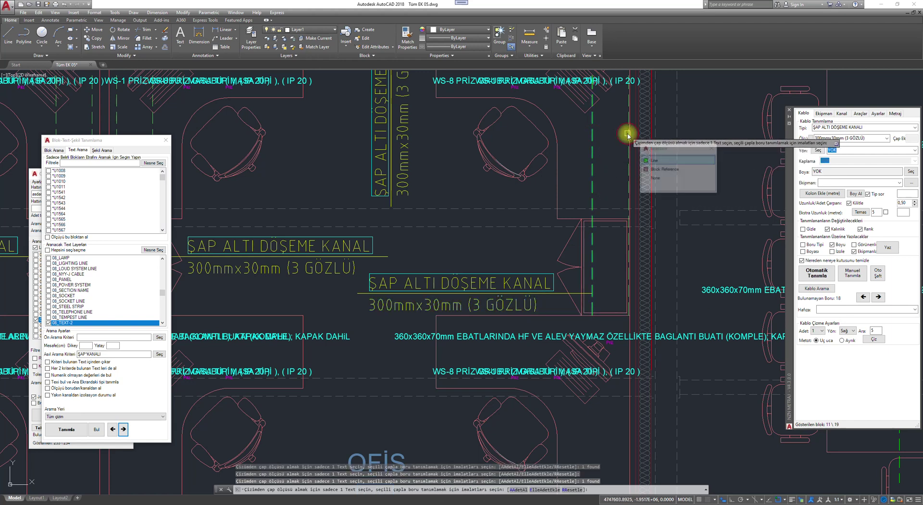
click(653, 160)
key(space)
- Select the vertical channel lines between the back-to-back desks in OFİS 2.04 for definition
scroll(633, 213, down, 5)
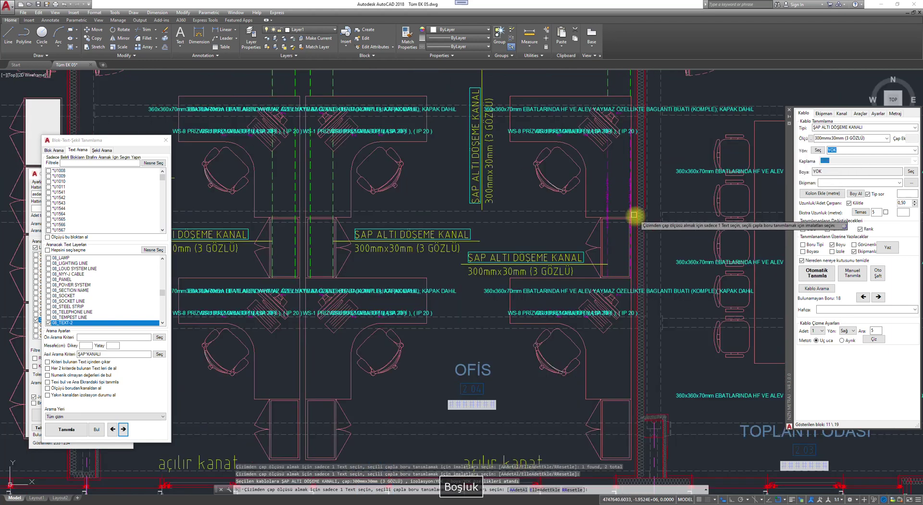
middle_drag(445, 176, 532, 218)
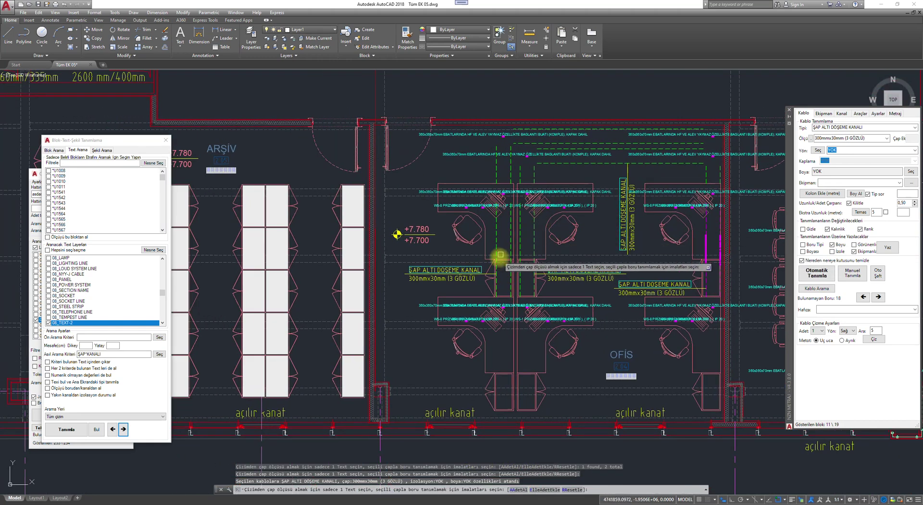
scroll(498, 258, up, 2)
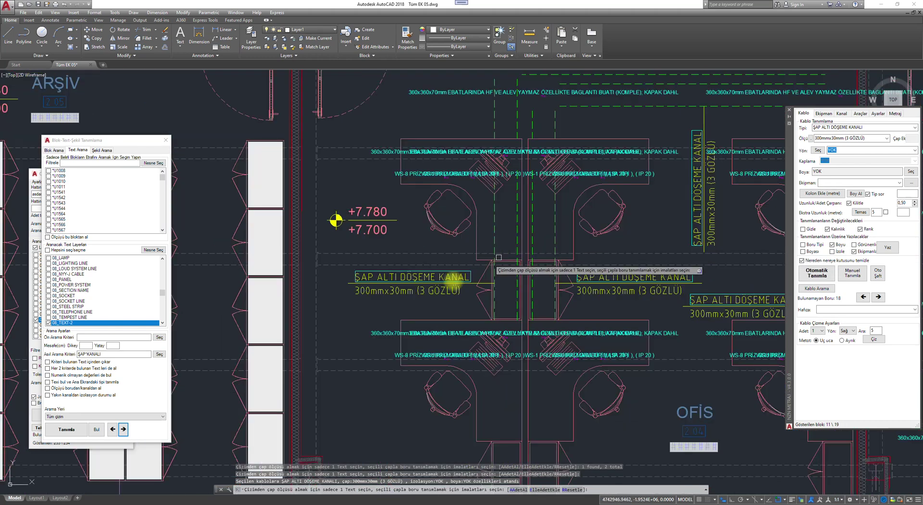
click(554, 202)
click(532, 200)
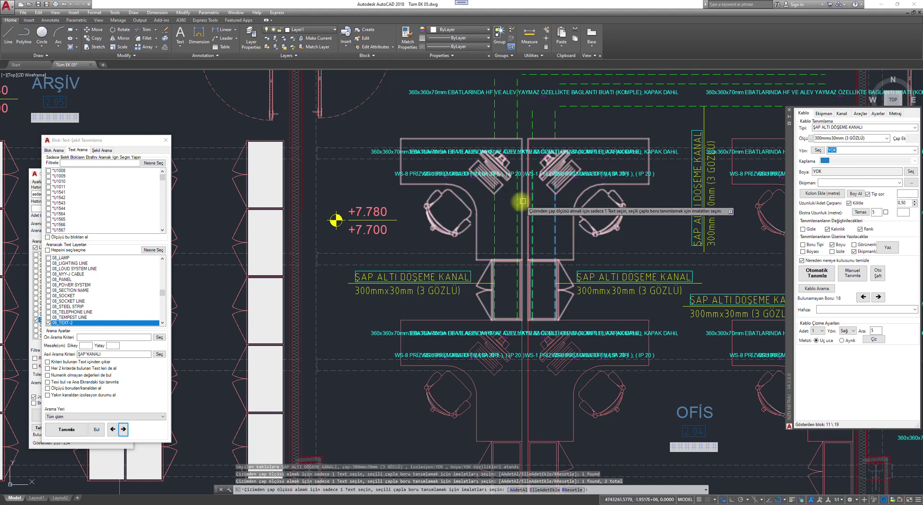
click(517, 200)
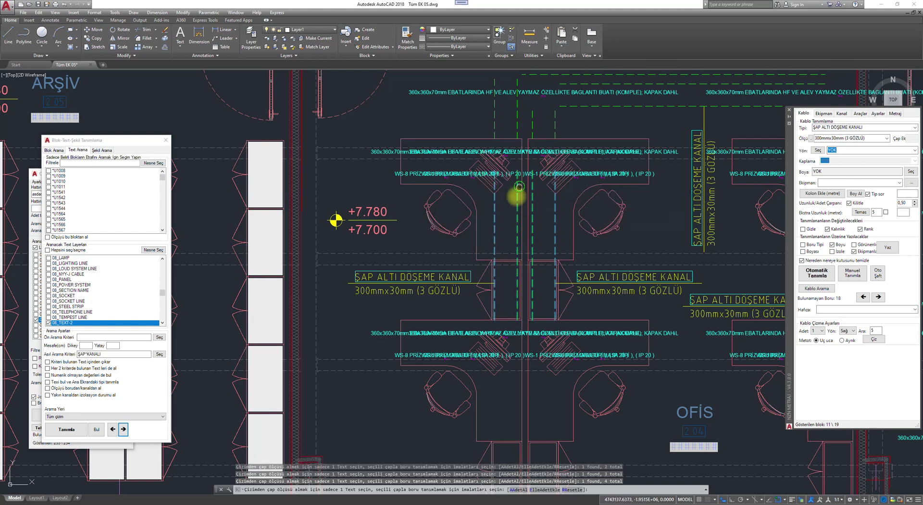
- Add the upper vertical and horizontal channel lines of OFİS 2.04 and assign 300mmx30mm (3 GÖZLÜ) to the whole selection
middle_drag(518, 186, 471, 267)
click(440, 194)
click(624, 183)
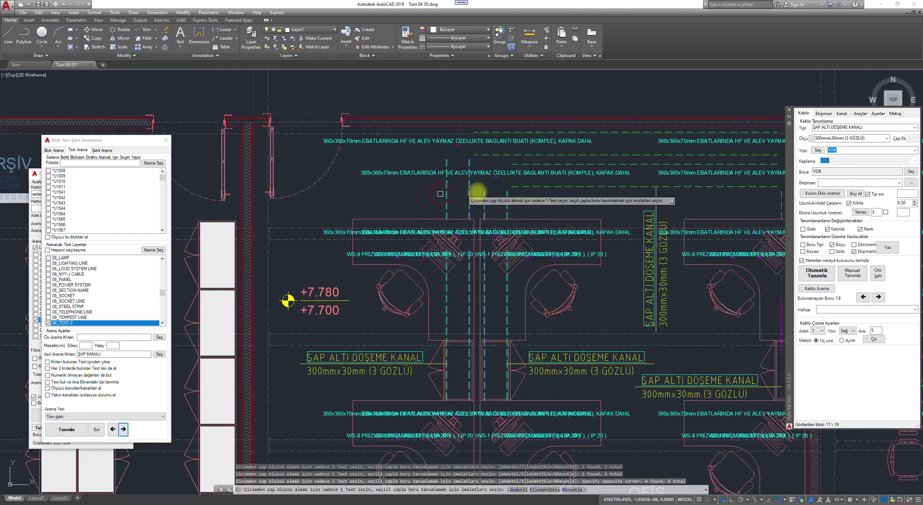
click(642, 198)
click(639, 146)
click(641, 132)
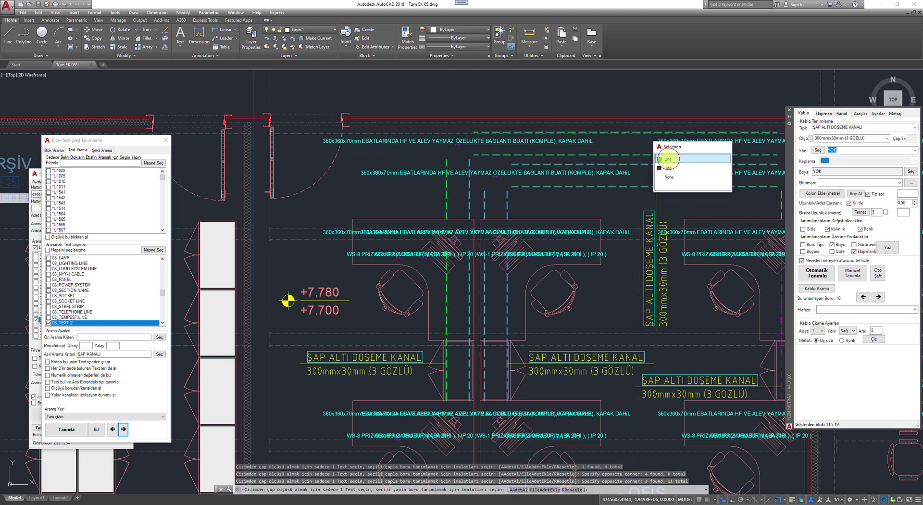
click(667, 158)
scroll(710, 195, down, 3)
scroll(725, 191, up, 6)
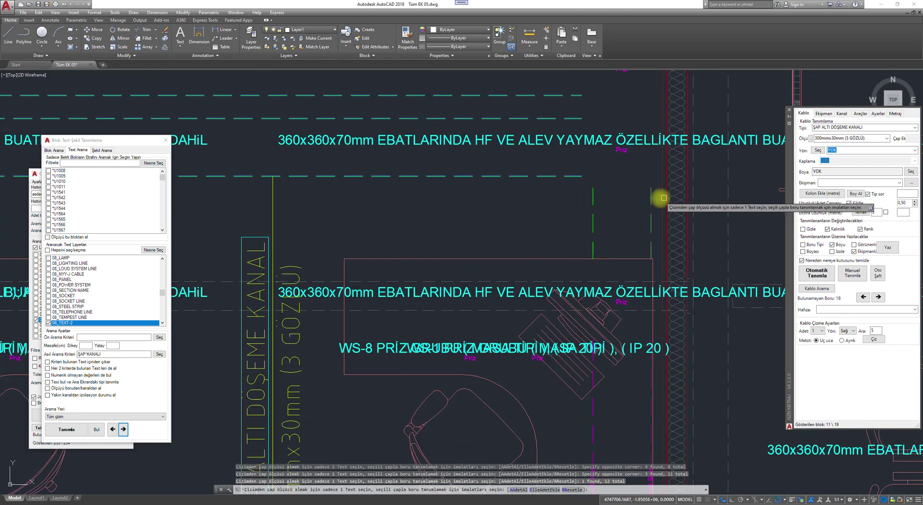
click(593, 198)
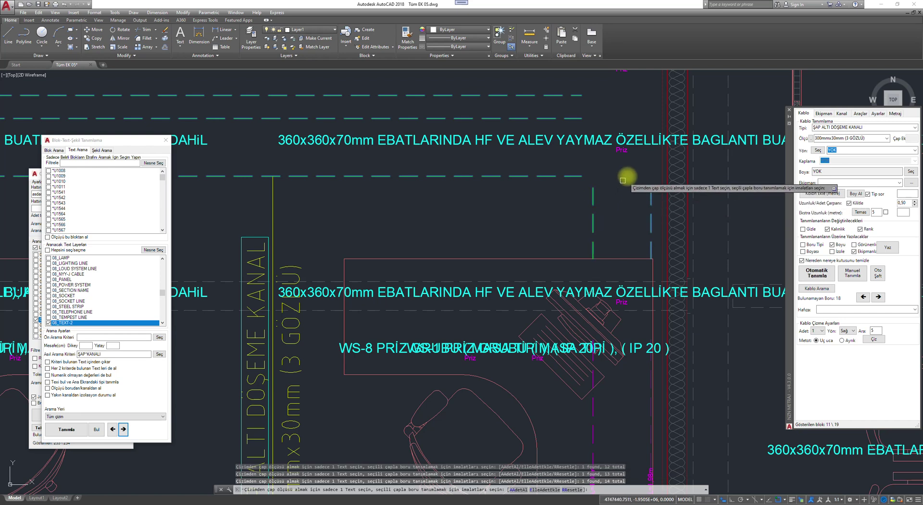
key(space)
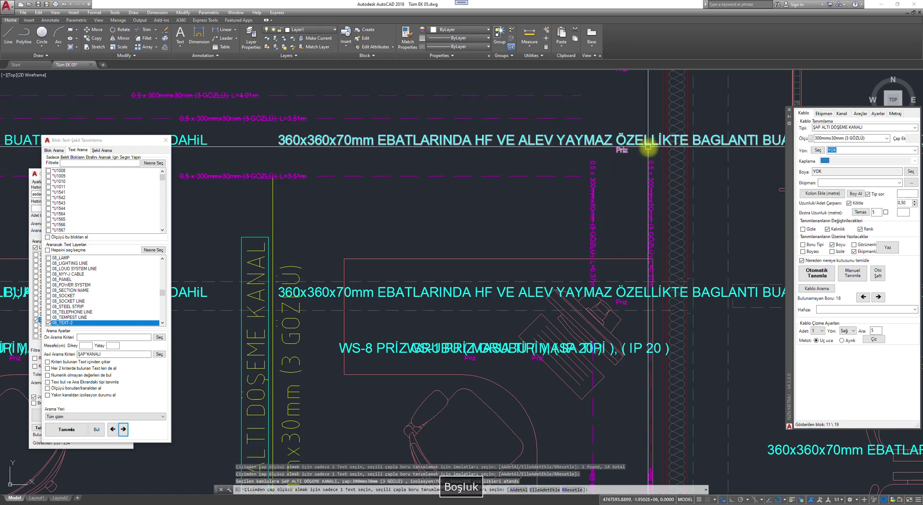
- Redisplay the hidden BB box and WS socket blocks and check the channel lines between them in OFİS 2.04
scroll(658, 163, down, 2)
scroll(663, 164, down, 2)
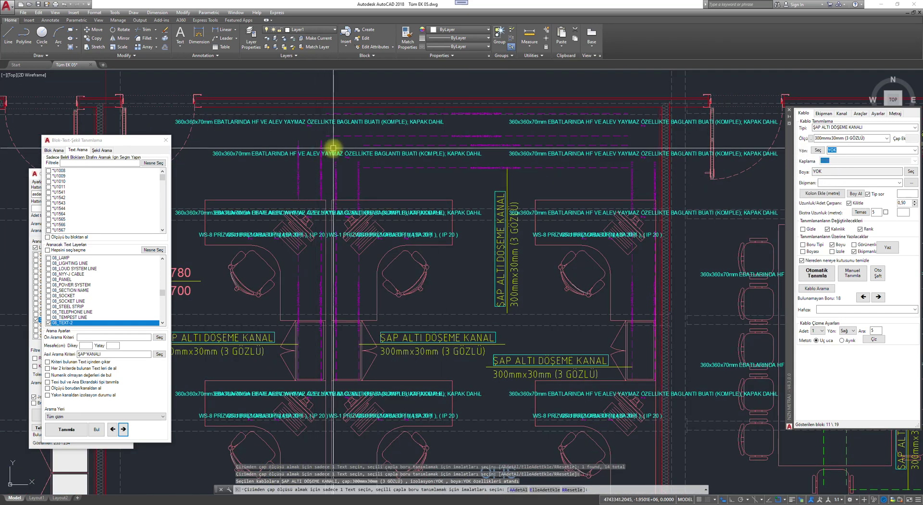
scroll(346, 168, up, 5)
scroll(478, 173, down, 5)
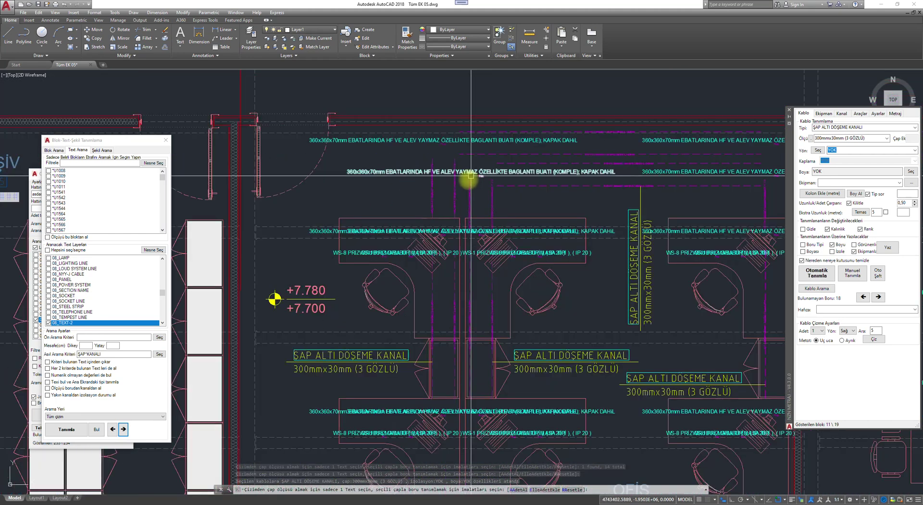
text(g)
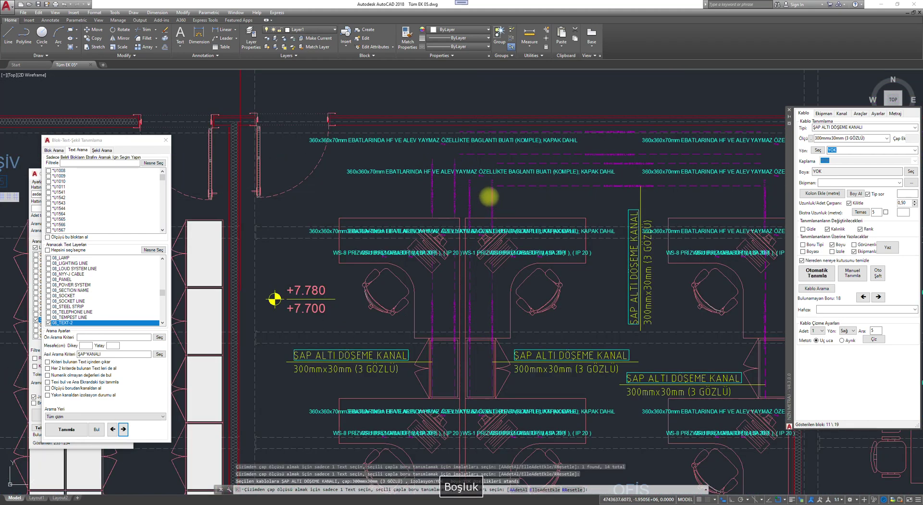
scroll(489, 196, down, 5)
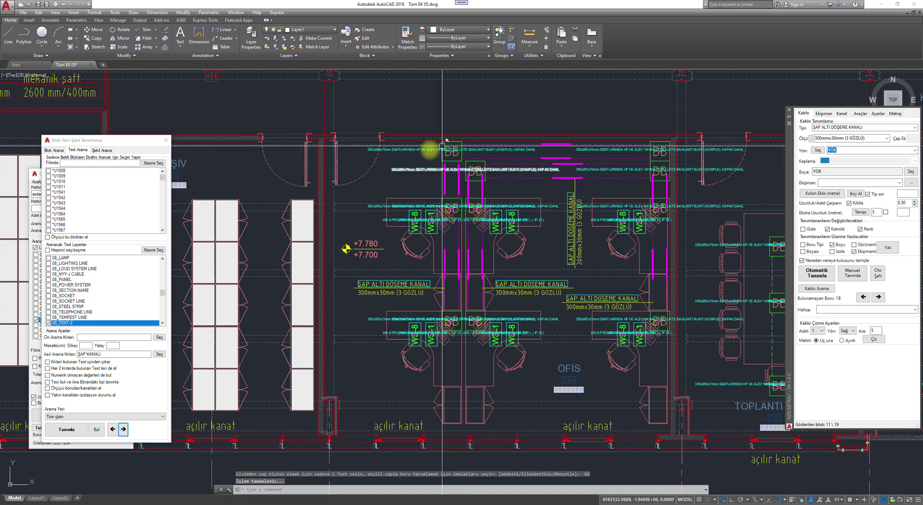
scroll(443, 143, up, 5)
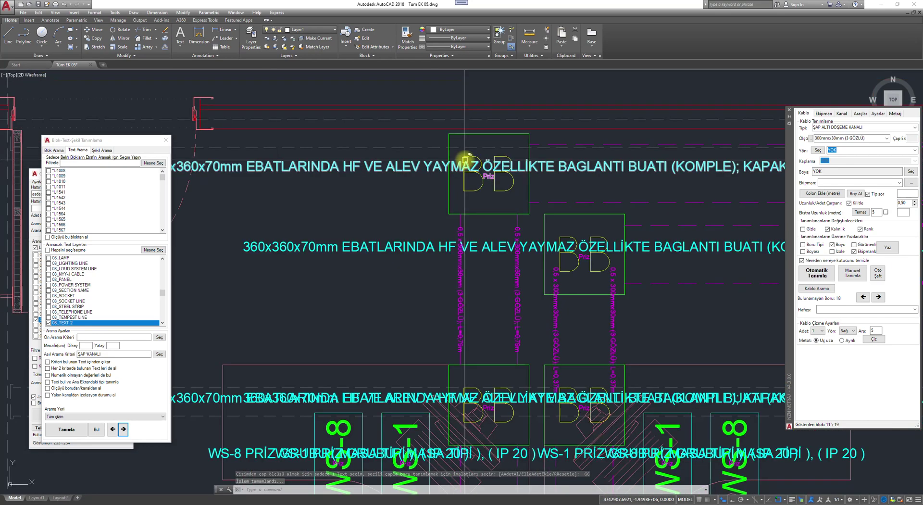
scroll(494, 192, down, 5)
scroll(519, 212, up, 2)
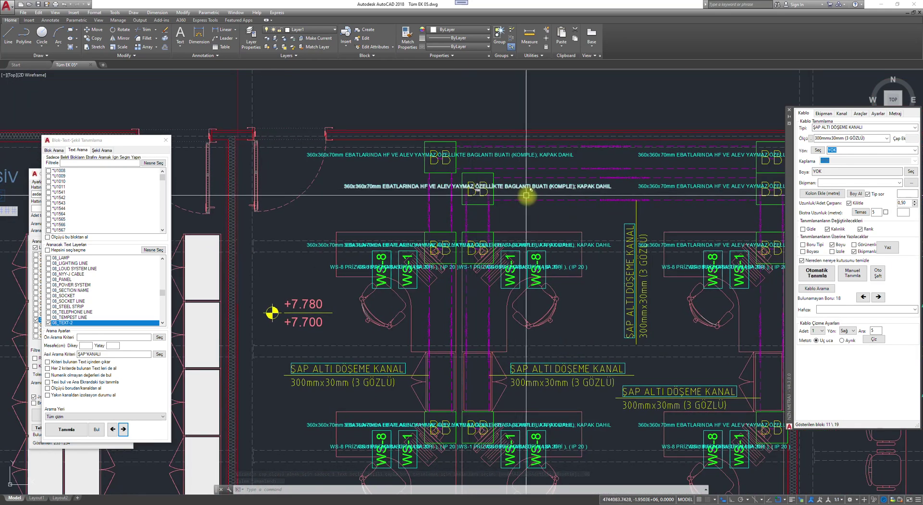
middle_drag(539, 200, 490, 165)
key(Escape)
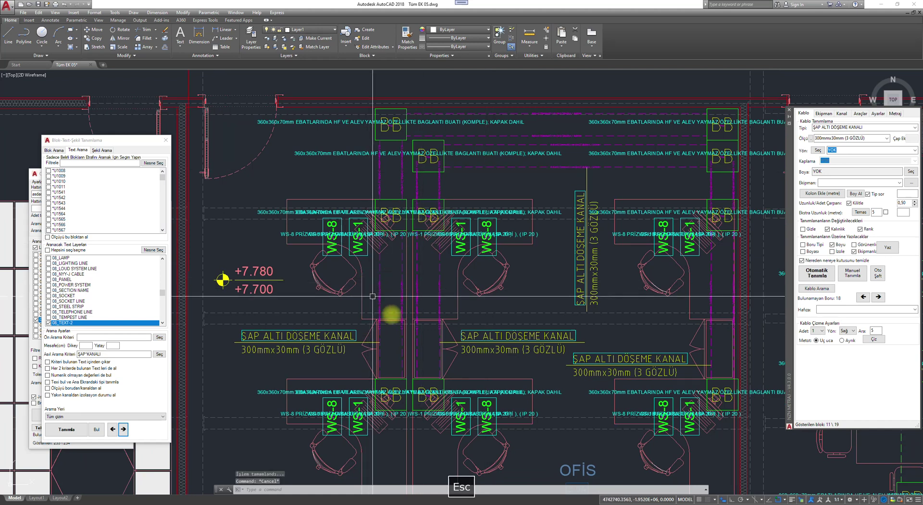
- Advance through the already defined channel labels to the ŞAP ALTI DÖŞEME KANALI label in TOPLANTI ODASI 2.03
click(124, 428)
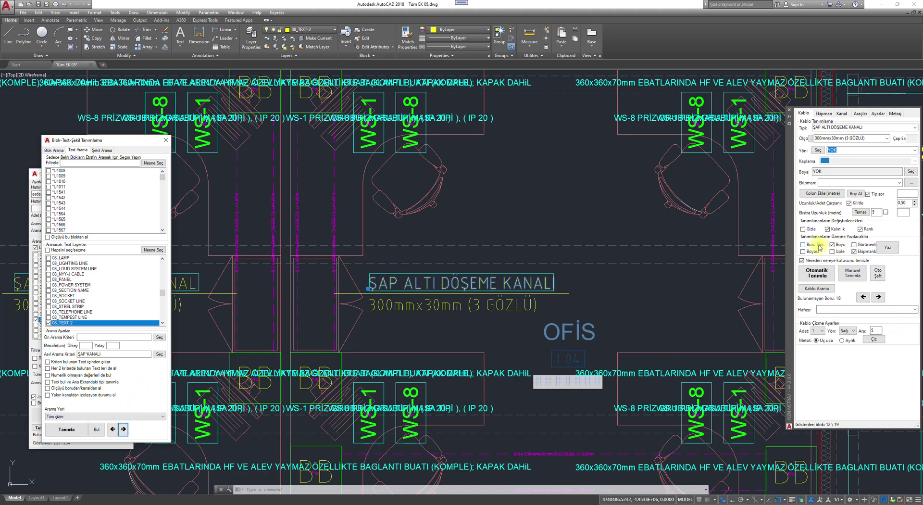
click(124, 429)
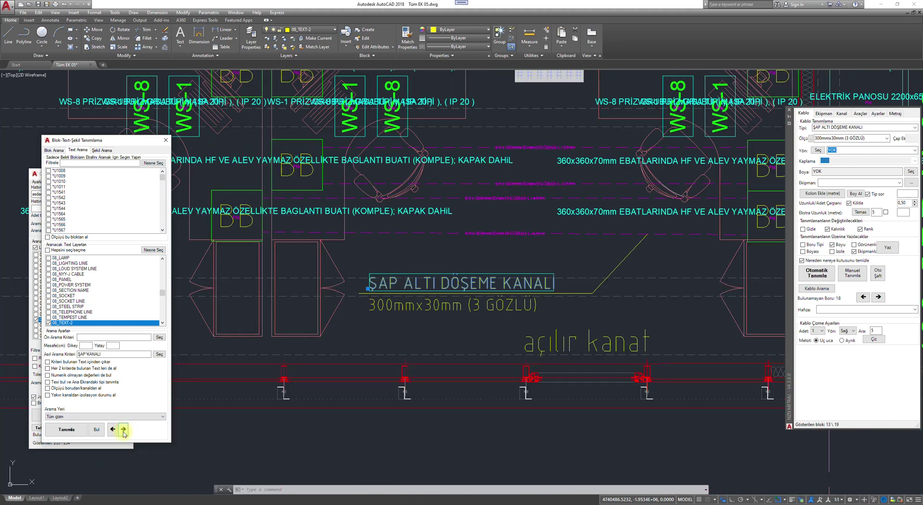
click(124, 430)
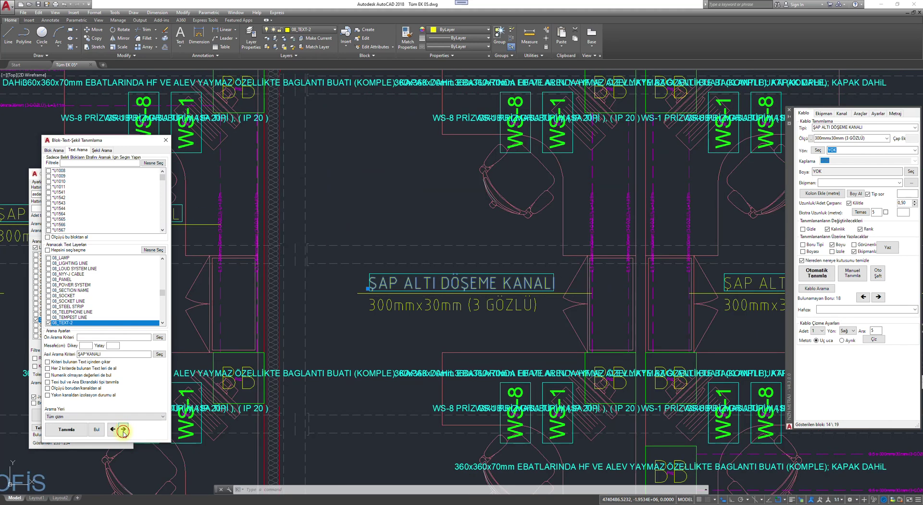
click(123, 429)
click(124, 429)
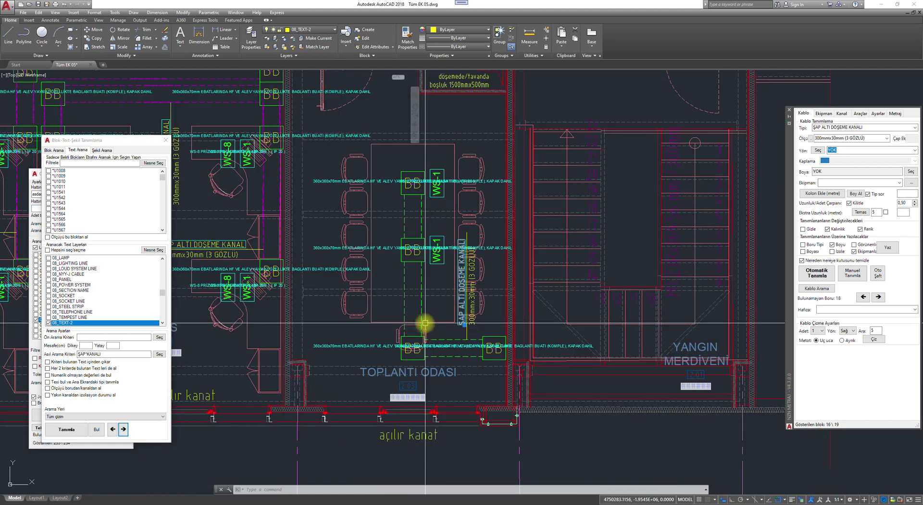
key(Escape)
key(Escape)
- Define the horizontal and vertical channel line pairs between the BB boxes in TOPLANTI ODASI 2.03 with size 300mmx30mm (3 GÖZLÜ) from their label
scroll(376, 309, up, 2)
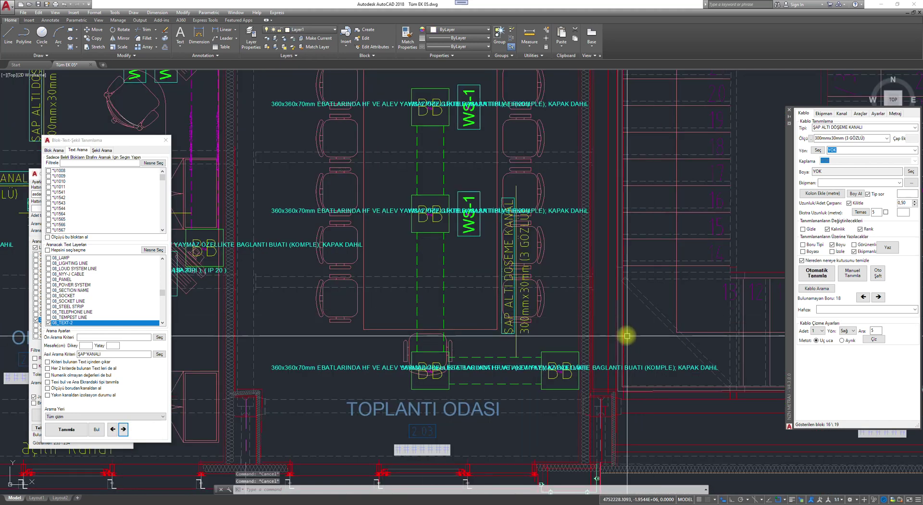
text(BB)
key(space)
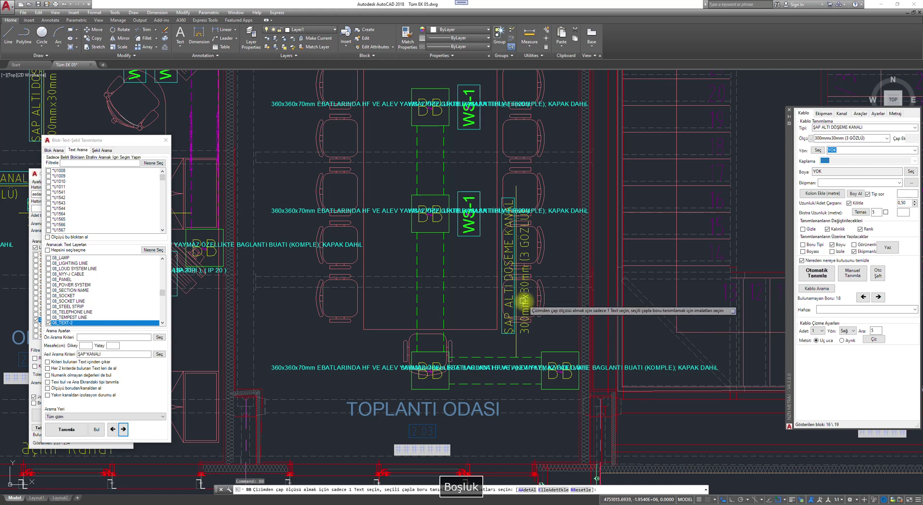
click(523, 300)
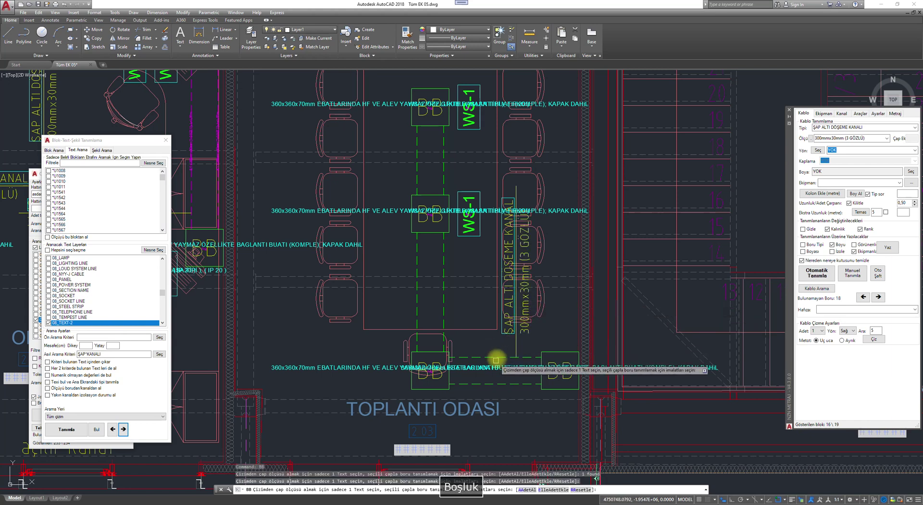
click(502, 379)
click(457, 310)
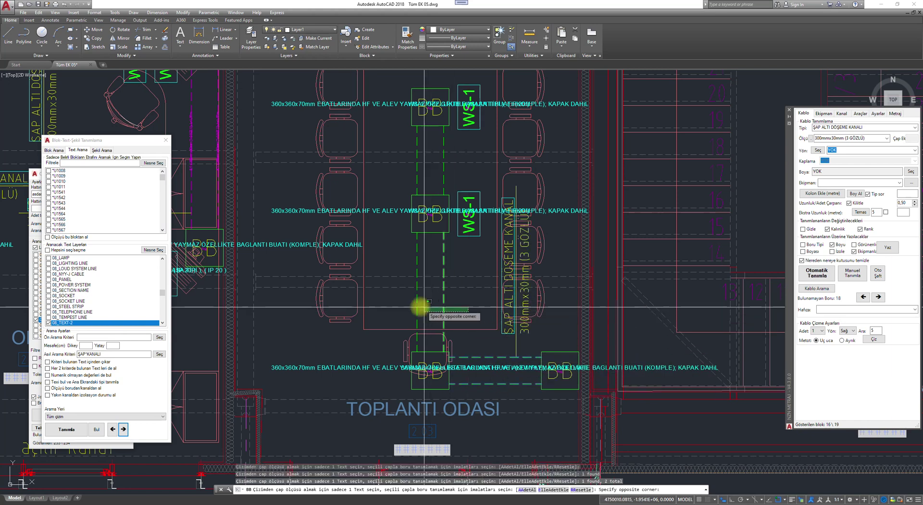
click(421, 307)
click(422, 309)
click(409, 304)
click(453, 179)
click(399, 171)
key(space)
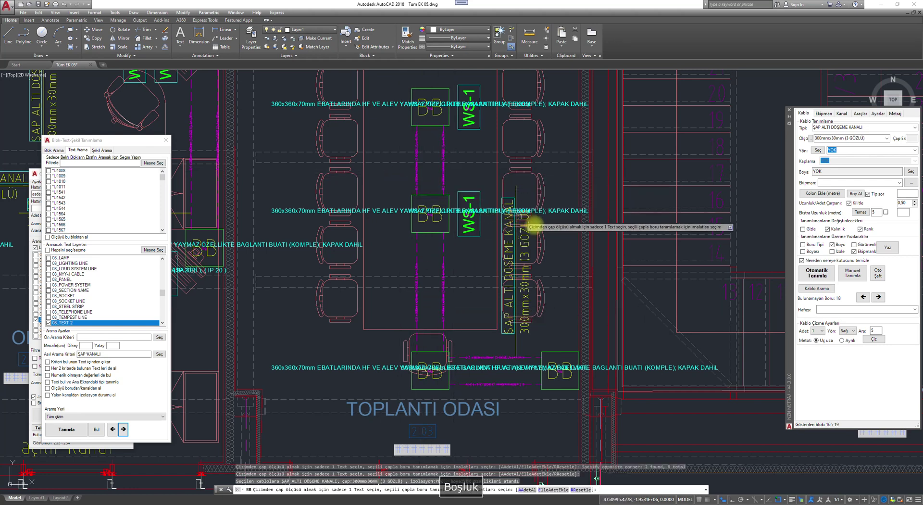
scroll(535, 231, down, 4)
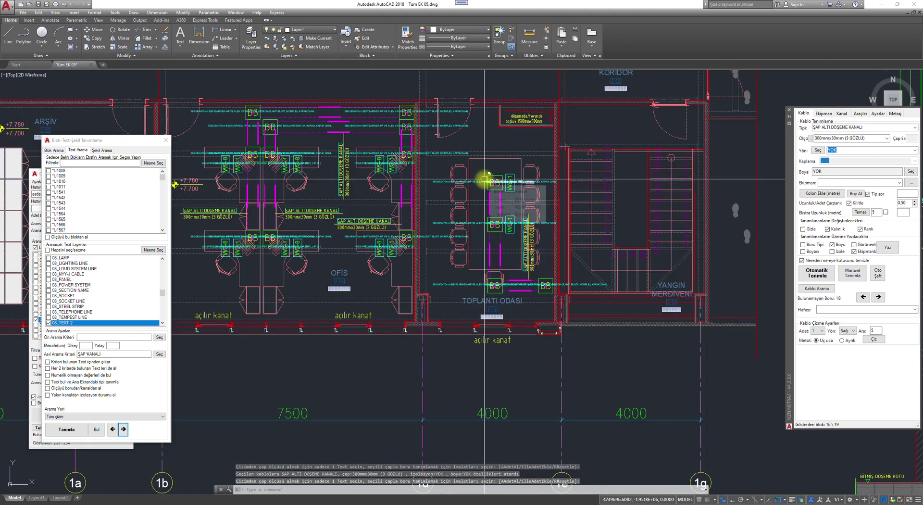
- Advance through the remaining ŞAP ALTI DÖŞEME KANALI labels to the last one, checking the channel lines beside each in OFİS 2.04
scroll(485, 179, up, 2)
click(123, 430)
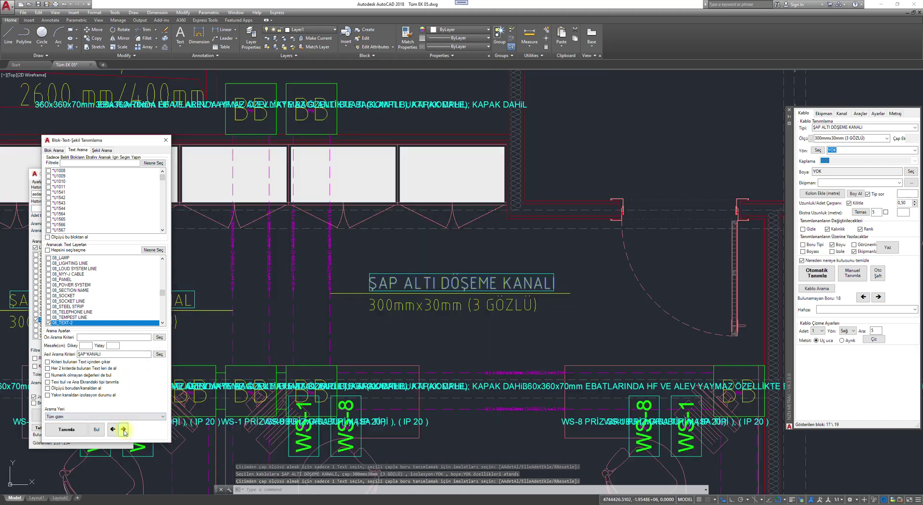
click(123, 430)
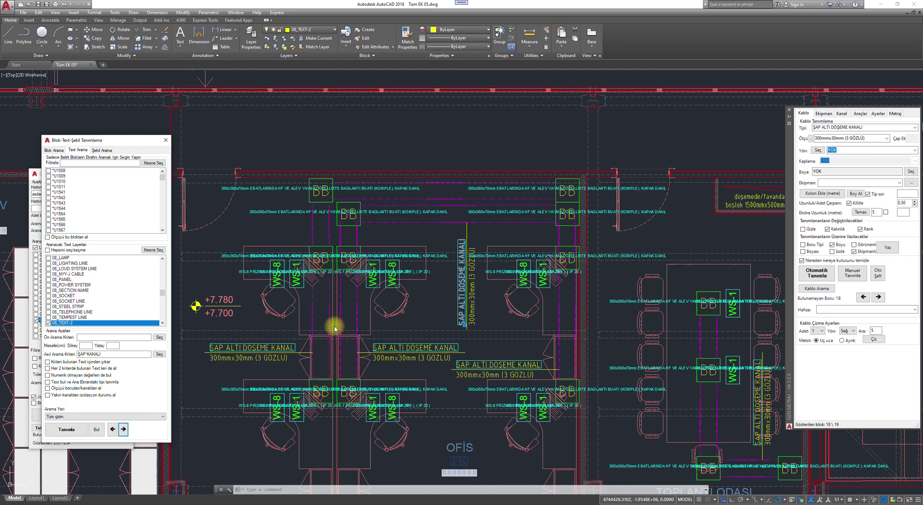
scroll(466, 326, up, 5)
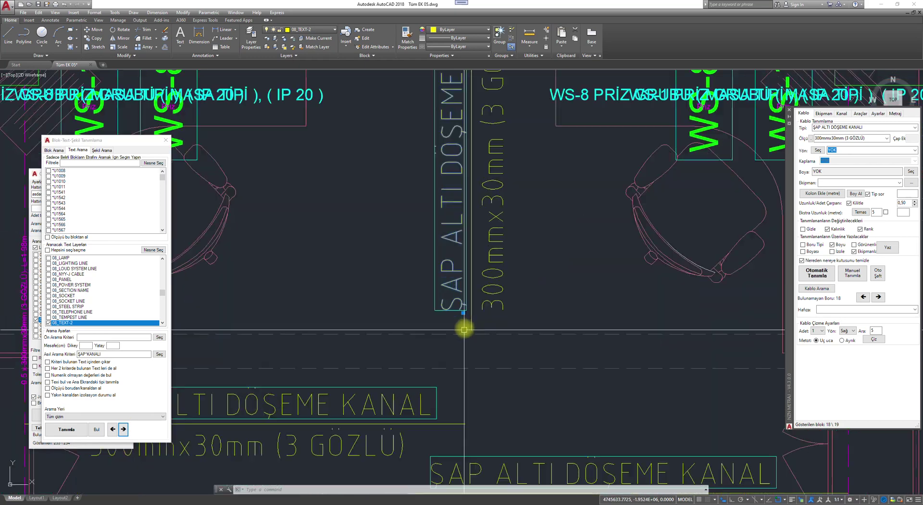
scroll(412, 211, down, 5)
middle_drag(423, 145, 439, 181)
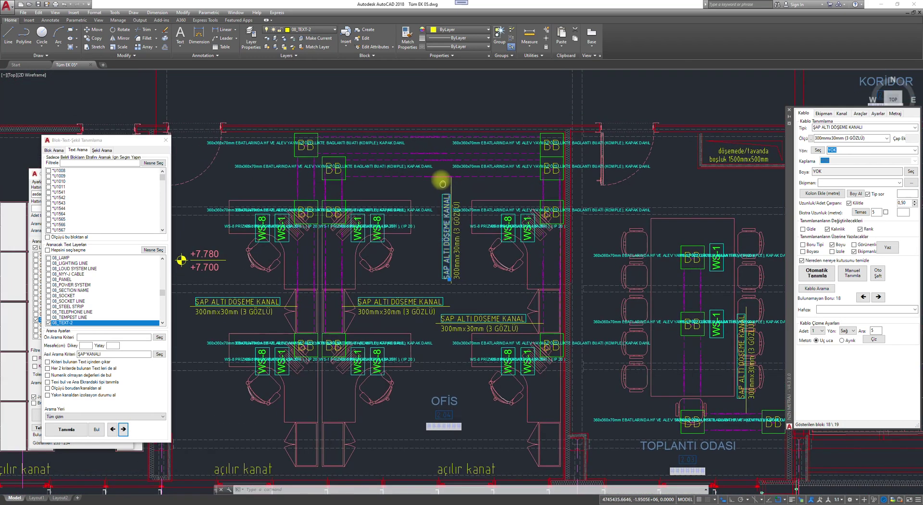
key(Escape)
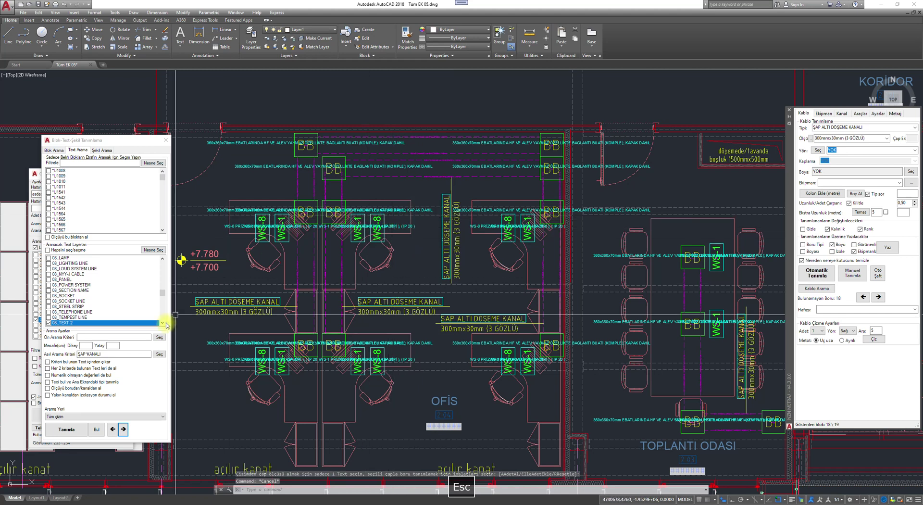
click(124, 429)
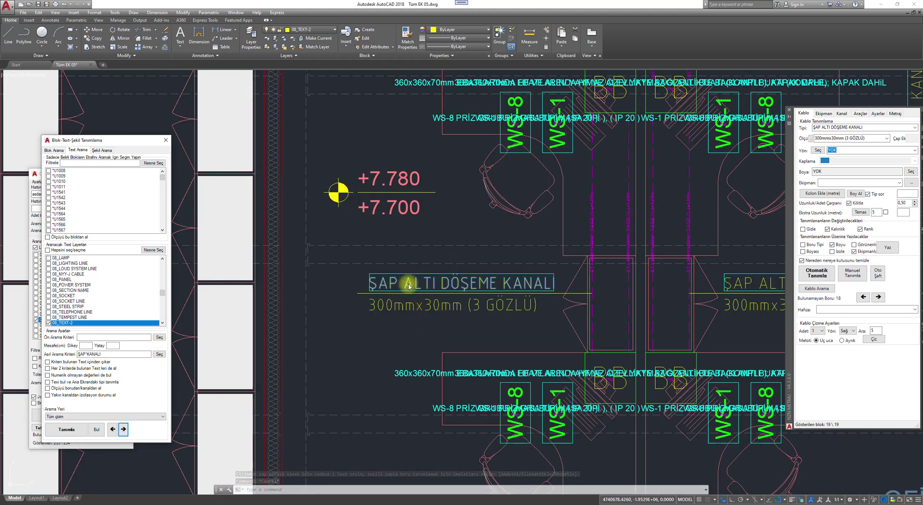
click(124, 428)
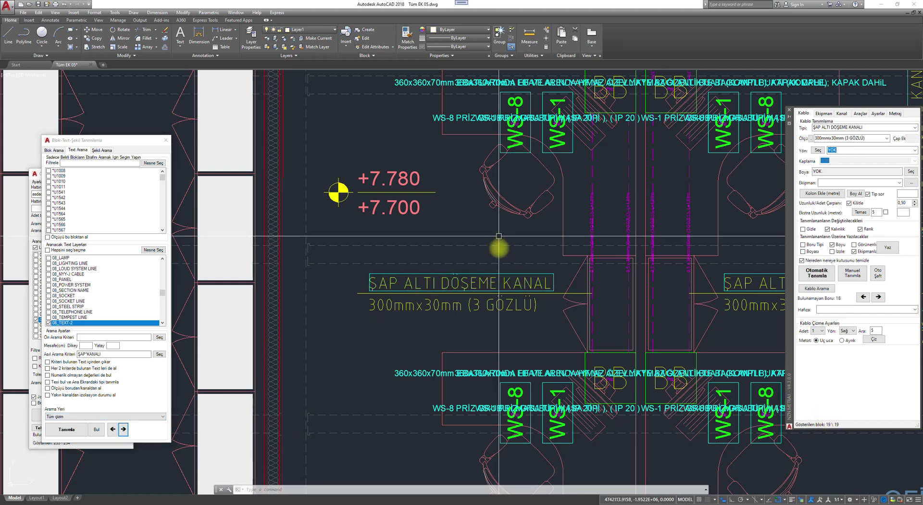
- Review the defined channel lines across the OFİS and TOPLANTI ODASI rooms of the +7.700 KOTU PLANI
key(Escape)
key(Escape)
scroll(503, 255, down, 6)
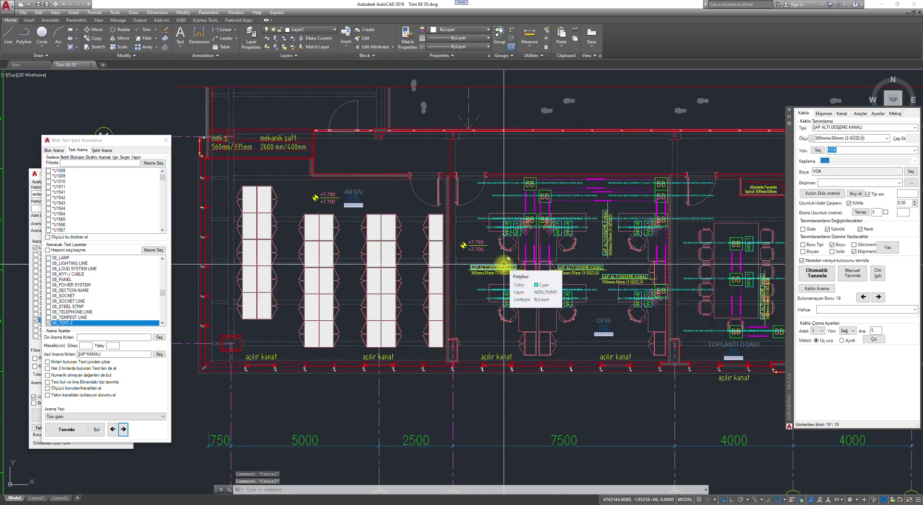
scroll(502, 263, down, 5)
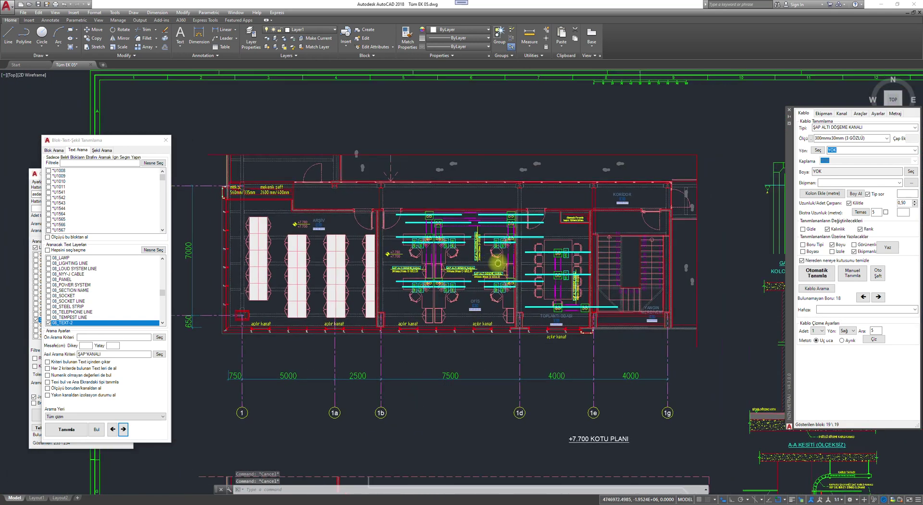
scroll(498, 262, down, 6)
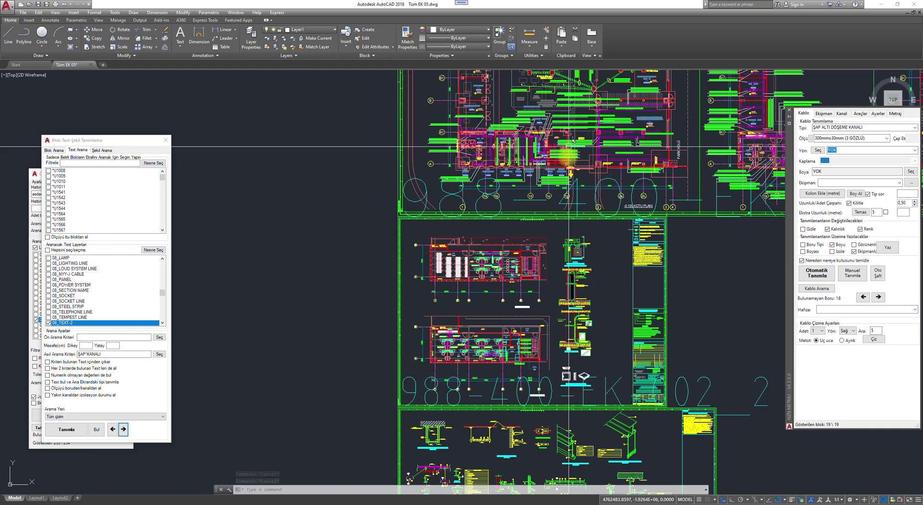
scroll(521, 261, up, 8)
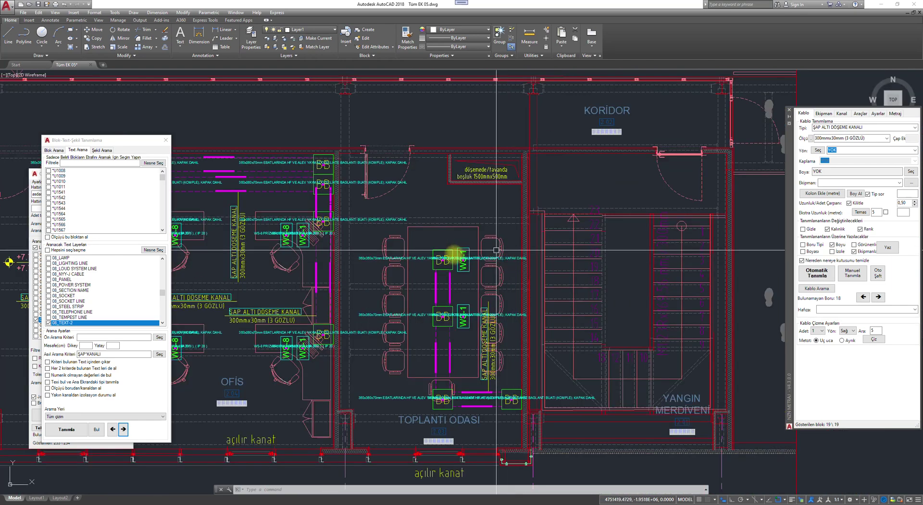
scroll(445, 297, up, 4)
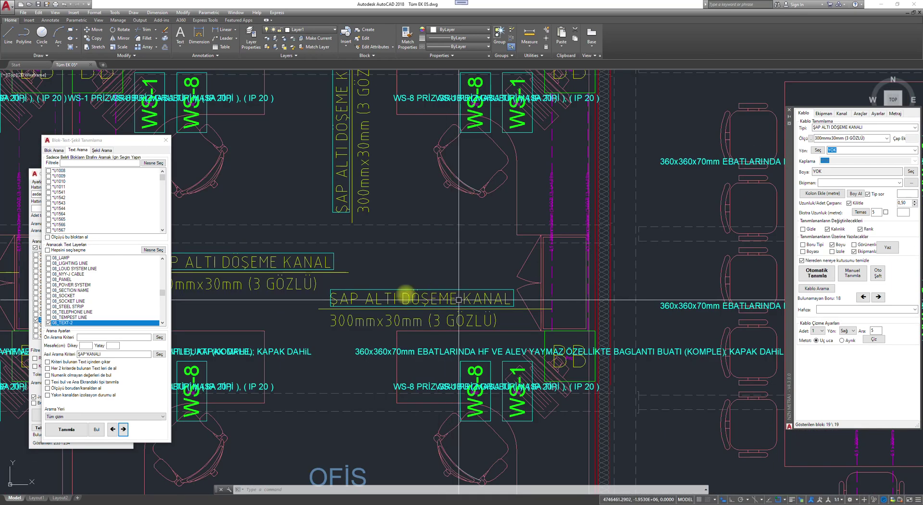
scroll(446, 297, down, 6)
key(Escape)
key(Escape)
scroll(446, 297, down, 4)
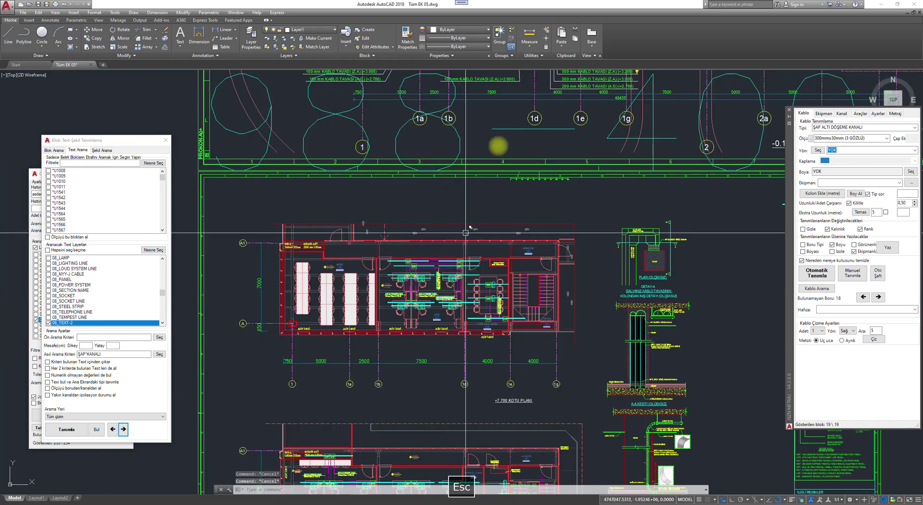
- Close the Blok-Text-Şekil Tanımlama dialog and reopen Otomatik Hat Arama with a fresh layer list
drag(147, 143, 276, 152)
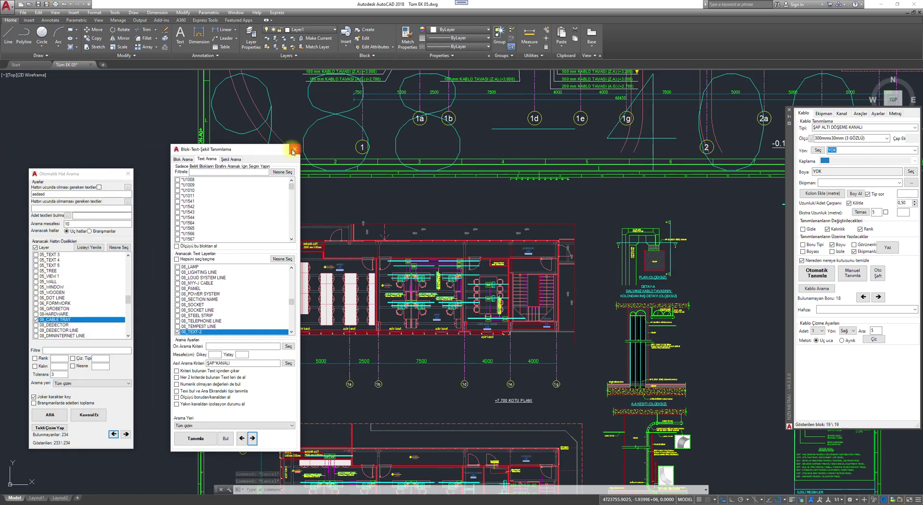
click(293, 151)
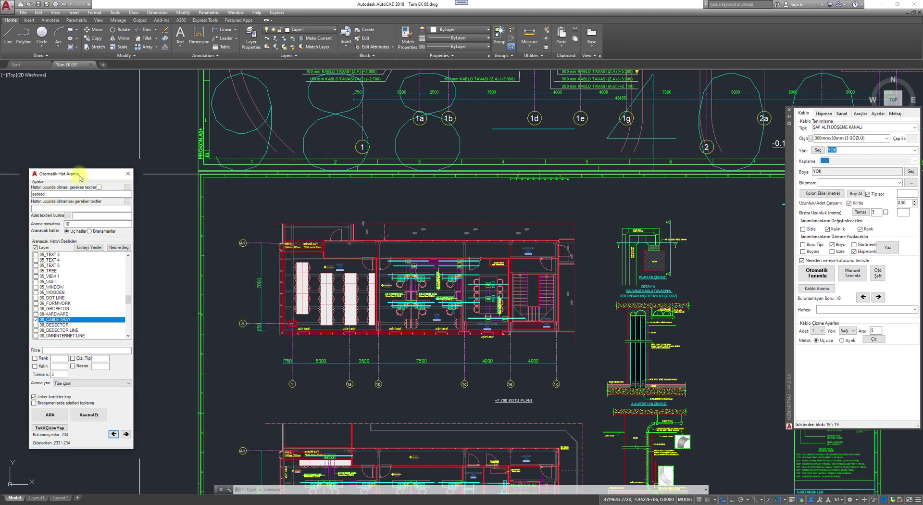
click(129, 175)
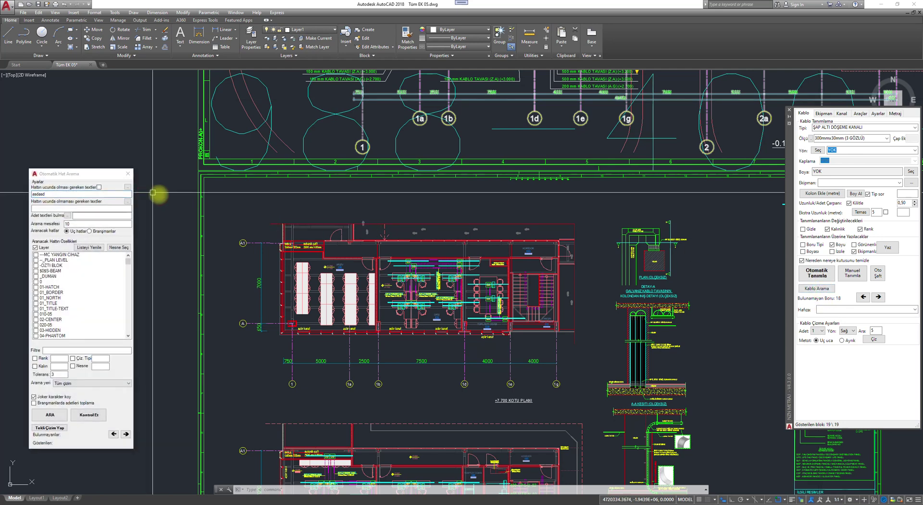
- Take the layer 08_CABLE TRAY from a channel line in OFİS and search the whole drawing for undefined lines on it
scroll(406, 220, down, 4)
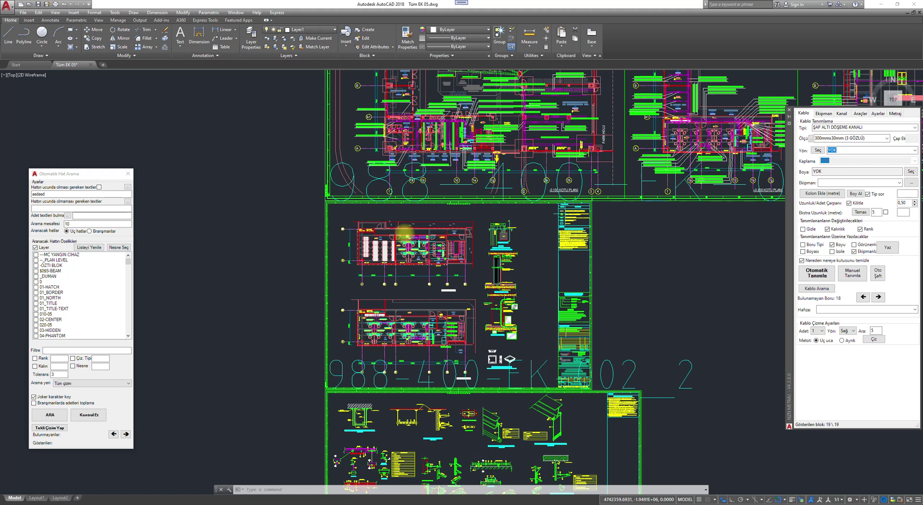
scroll(406, 220, up, 4)
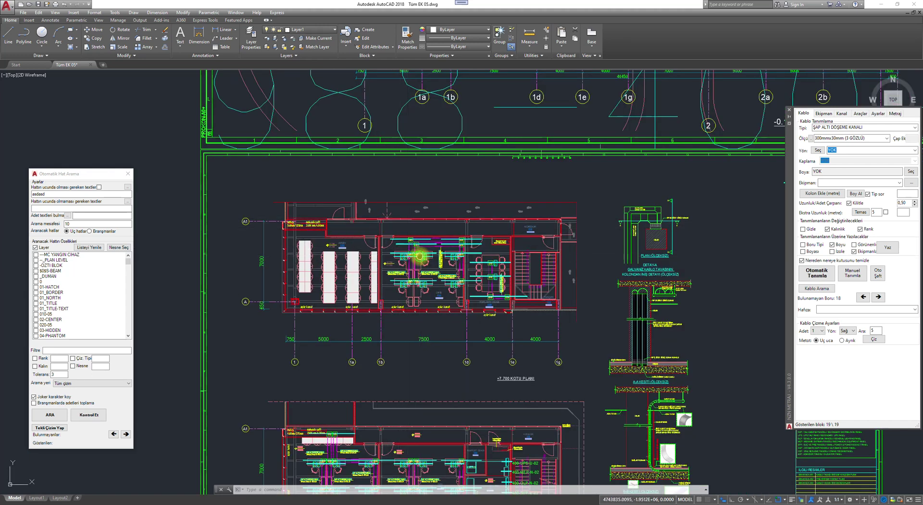
middle_drag(407, 247, 382, 242)
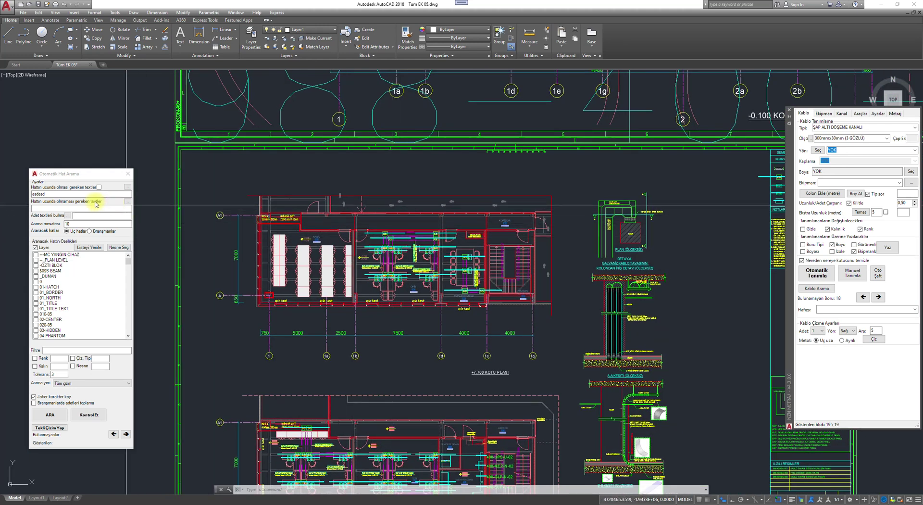
click(54, 194)
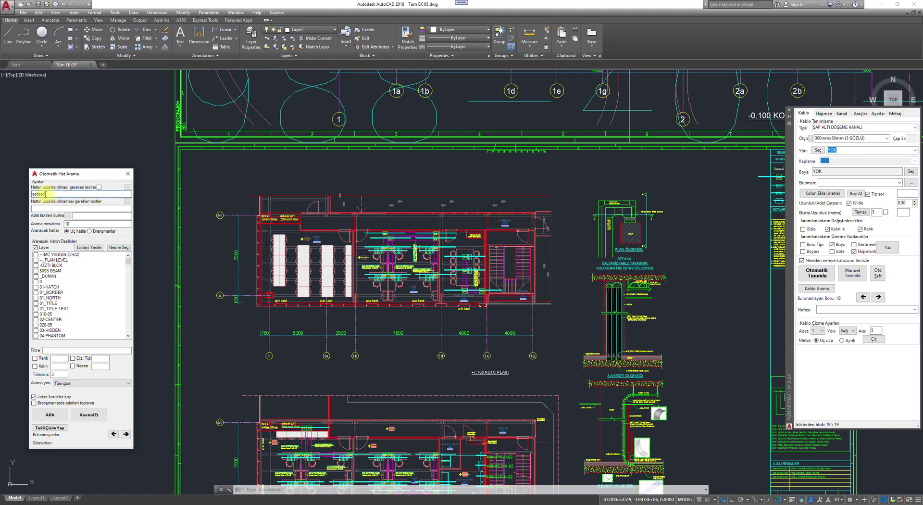
click(116, 249)
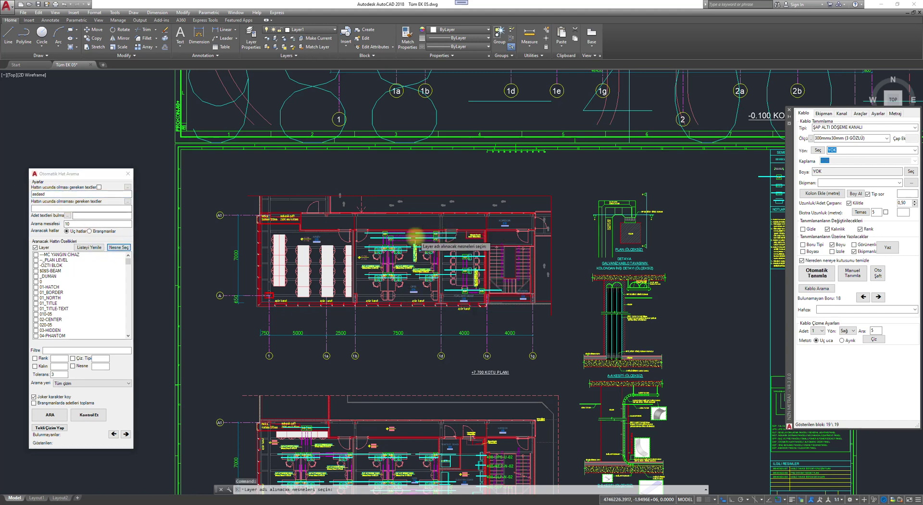
scroll(428, 255, up, 10)
click(449, 271)
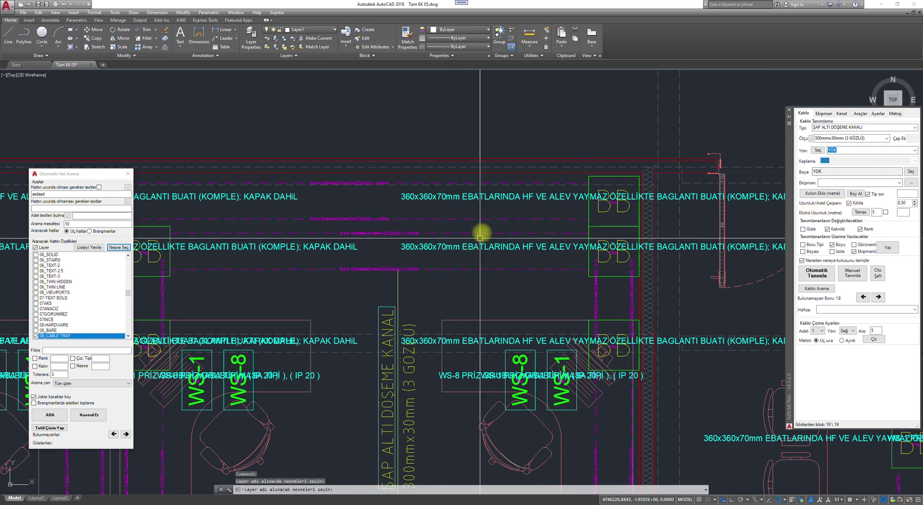
scroll(372, 223, down, 3)
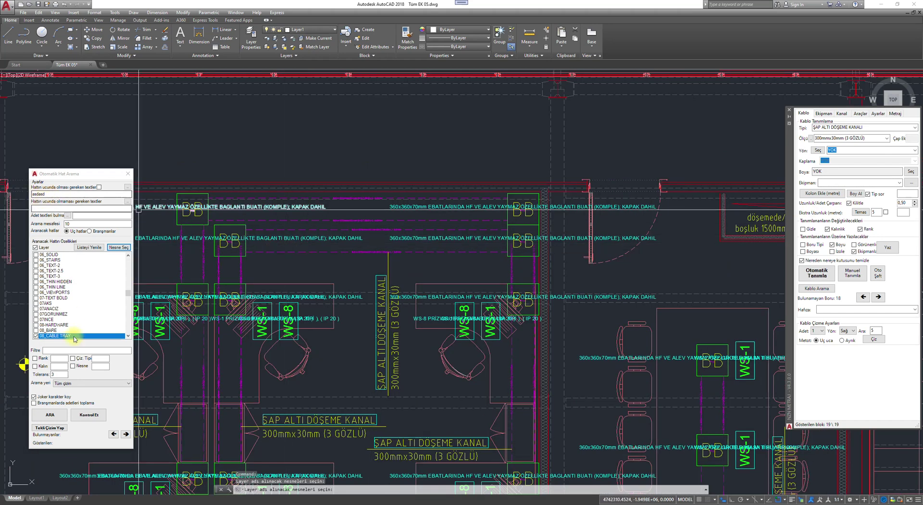
click(54, 416)
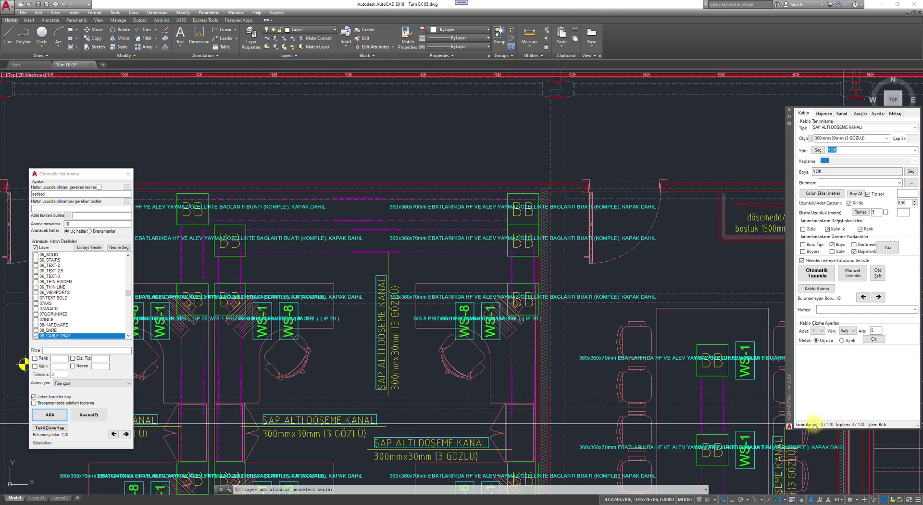
- Examine the first and last undefined cable tray lines found, including the line sample in the SEMBOLLER legend
click(126, 433)
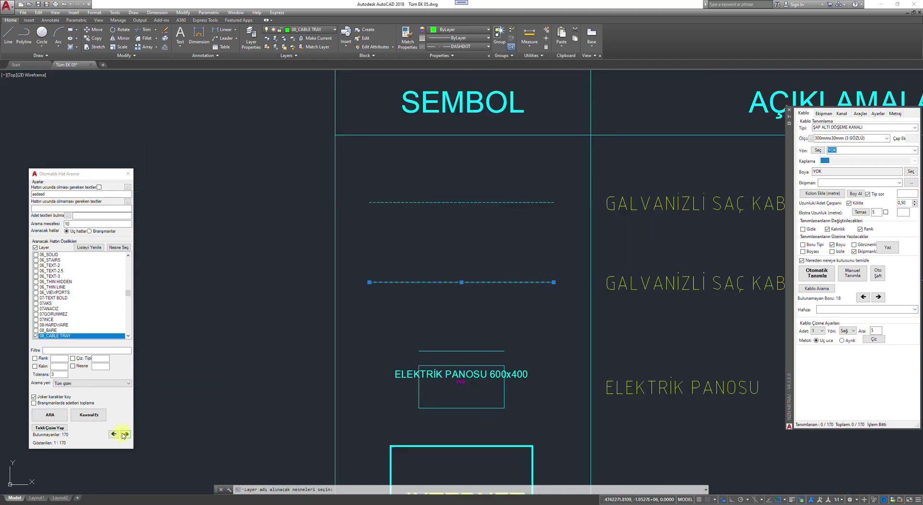
click(115, 434)
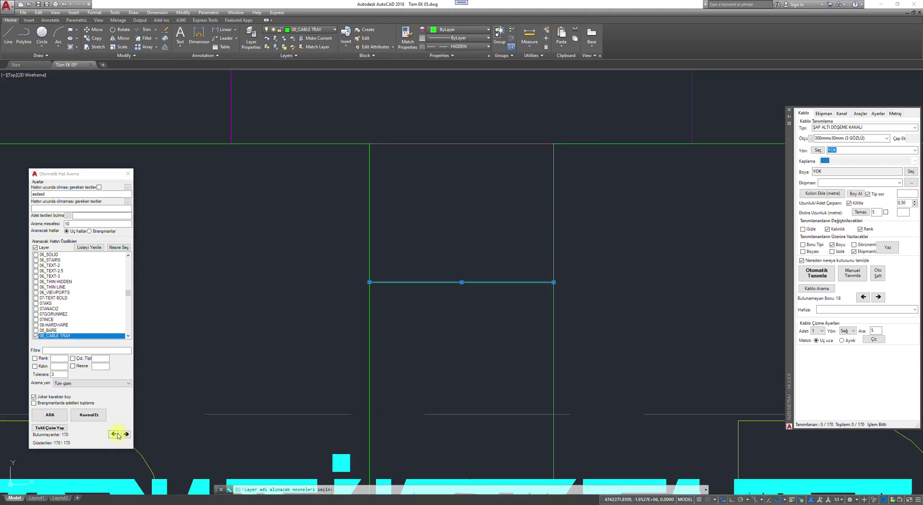
click(126, 433)
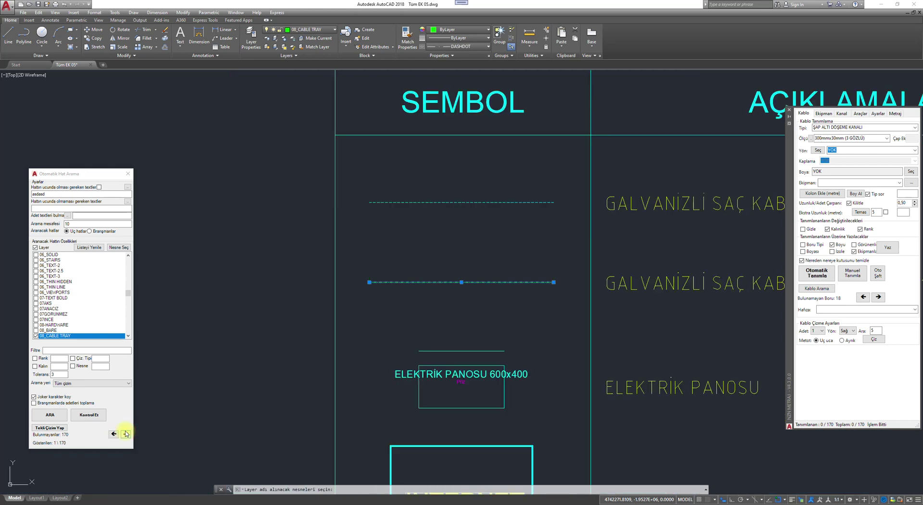
scroll(301, 316, down, 4)
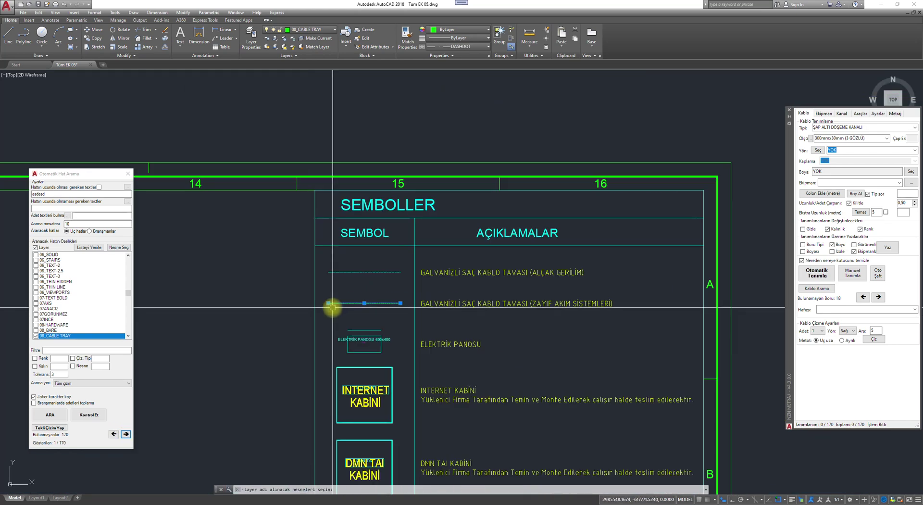
key(Escape)
scroll(331, 306, up, 2)
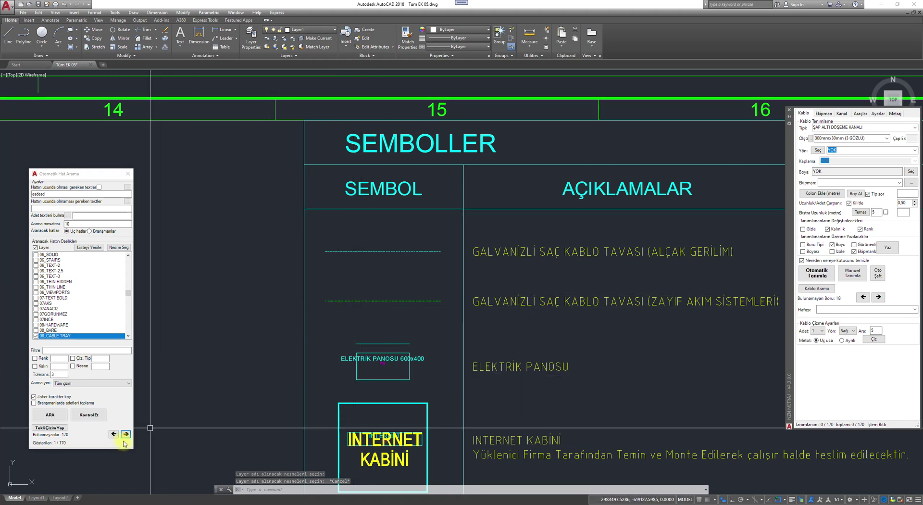
scroll(367, 281, down, 2)
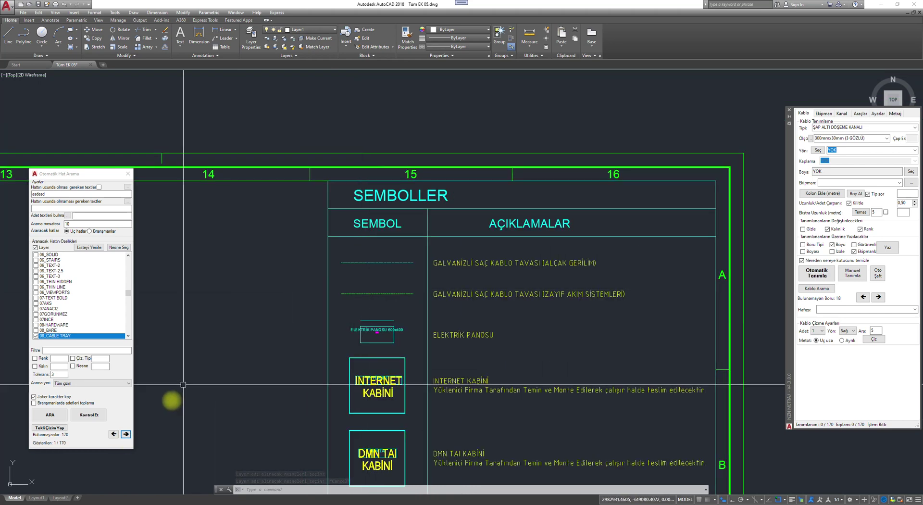
- Go to the last undefined line found and examine its surroundings between the BB floor boxes beside the WS-1 and WS-8 sockets
click(115, 434)
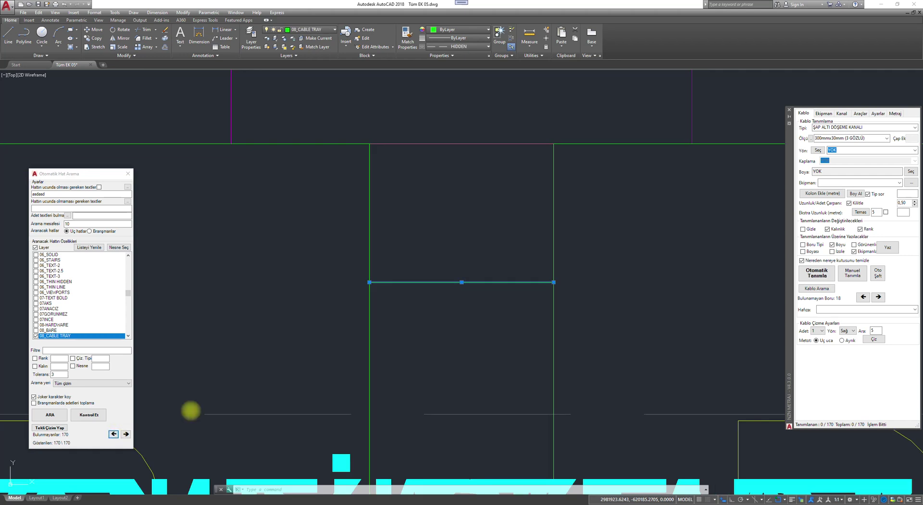
scroll(482, 257, up, 4)
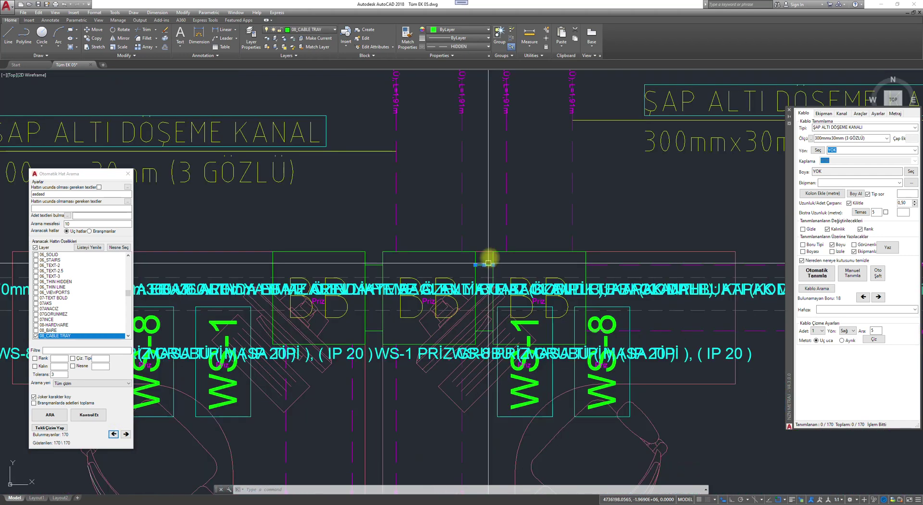
key(Escape)
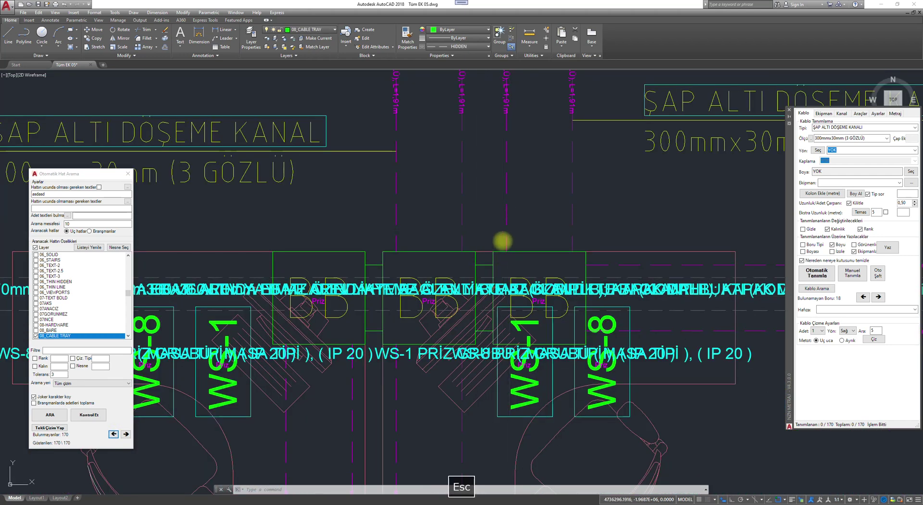
scroll(502, 241, down, 3)
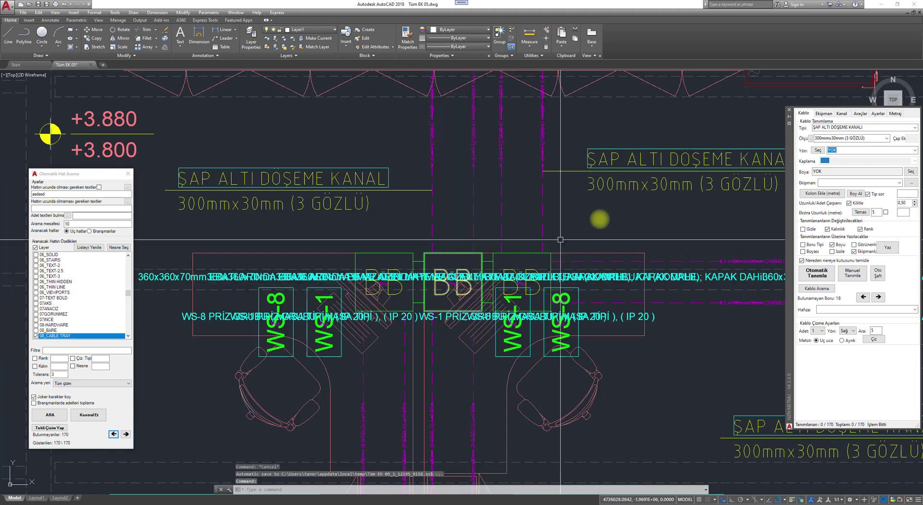
- Manually define the short lines linking the BB boxes, taking size 300mmx30mm (3 GÖZLÜ) from the drawing text, with length multiplier 0,50
click(854, 272)
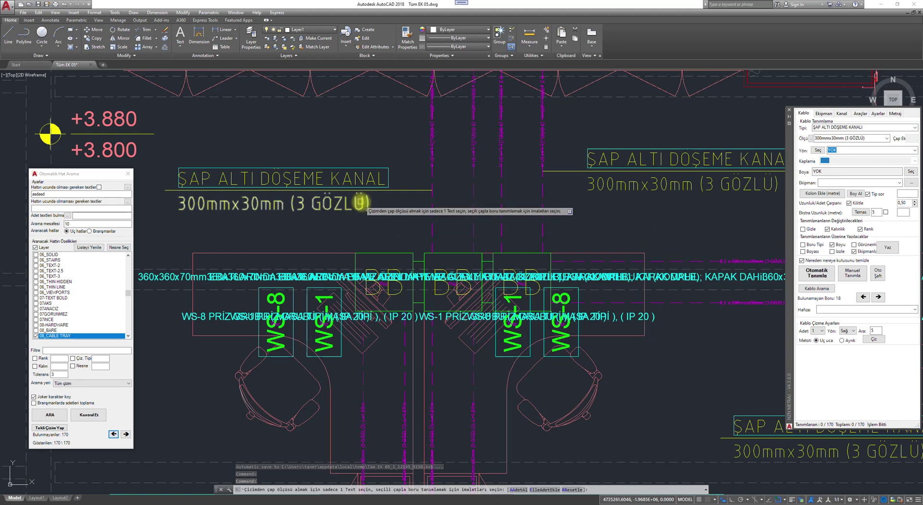
click(358, 202)
scroll(440, 291, up, 4)
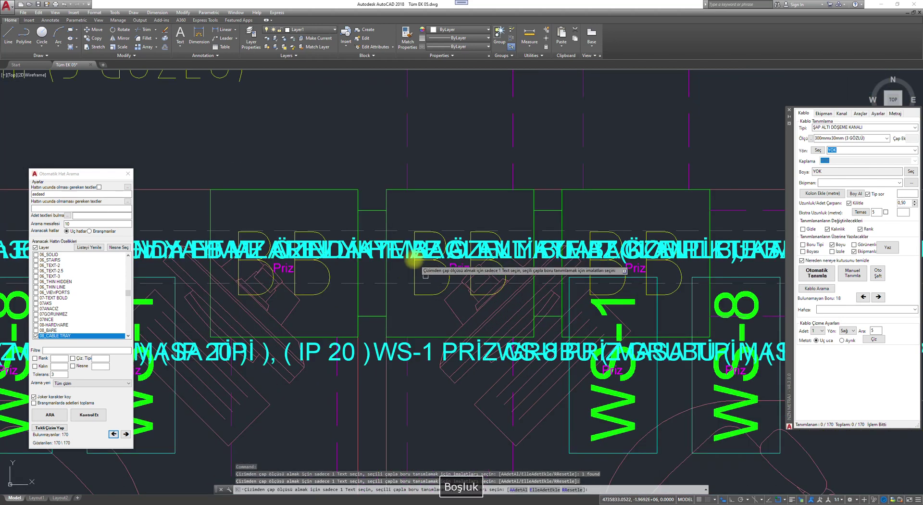
click(375, 210)
click(379, 314)
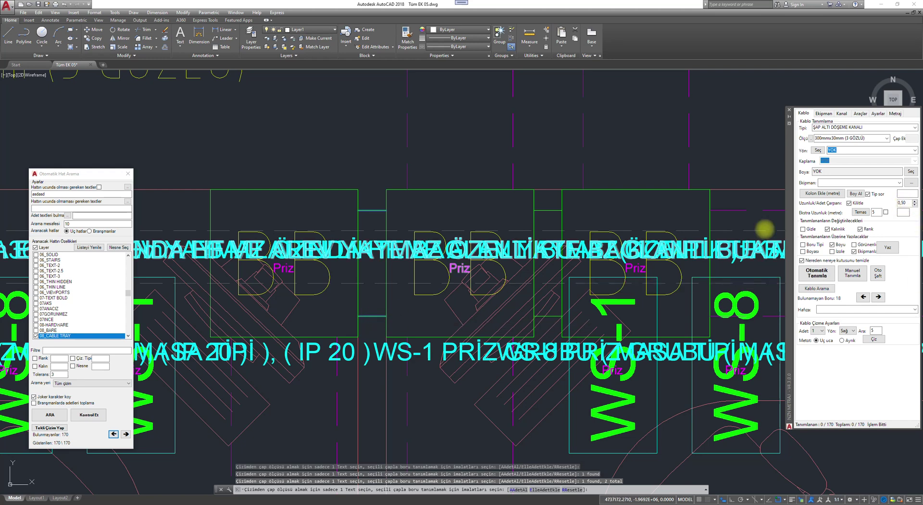
click(565, 343)
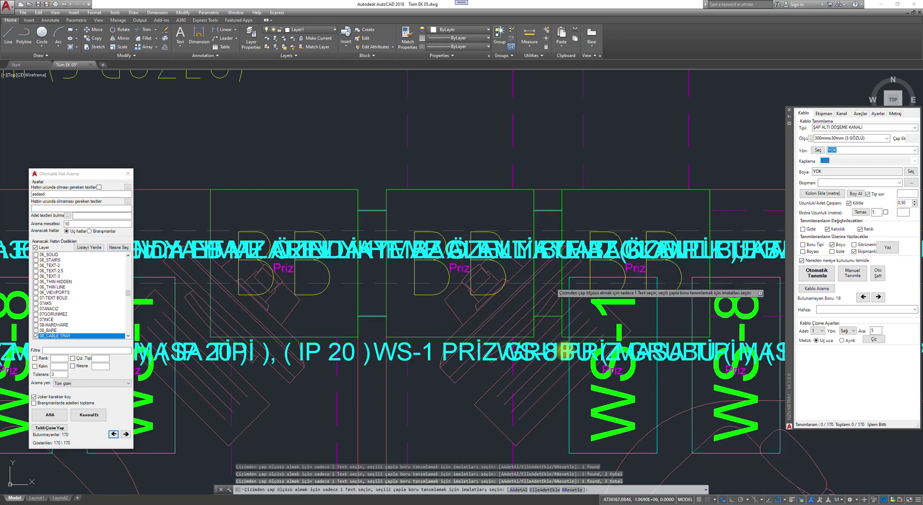
click(490, 289)
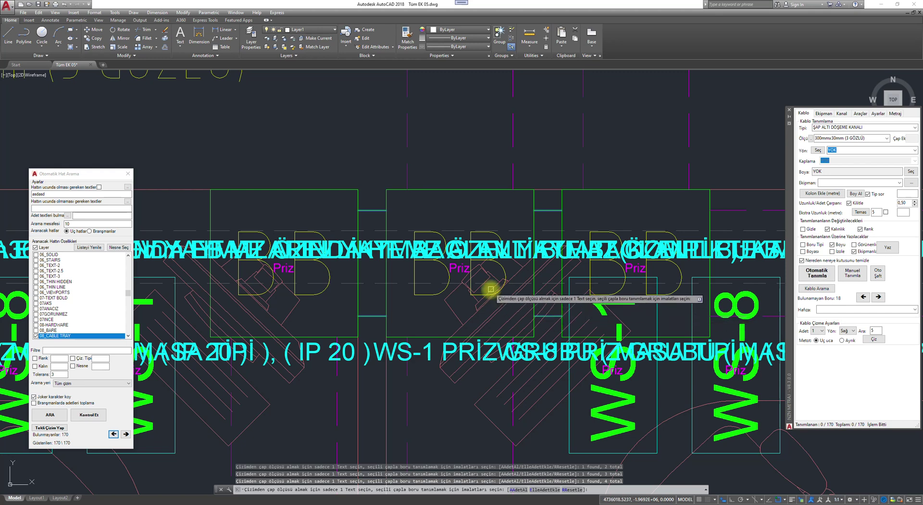
key(space)
scroll(490, 290, down, 3)
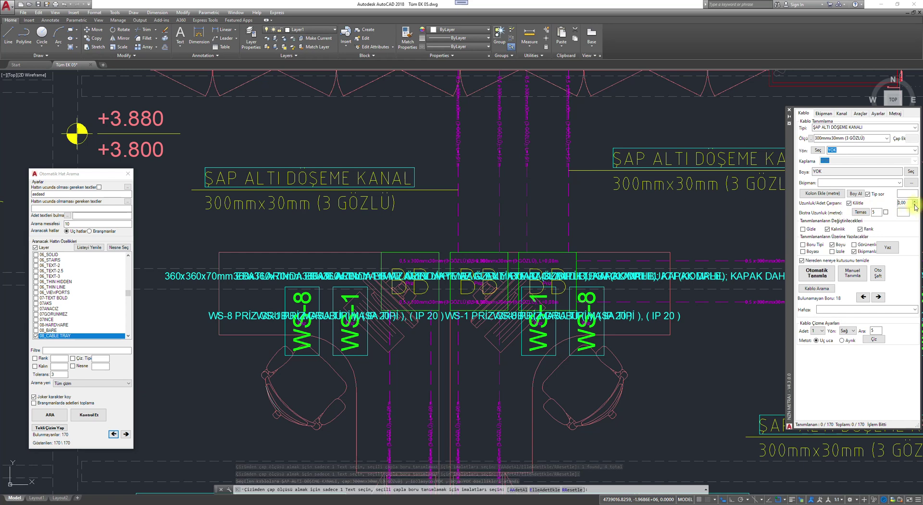
click(908, 203)
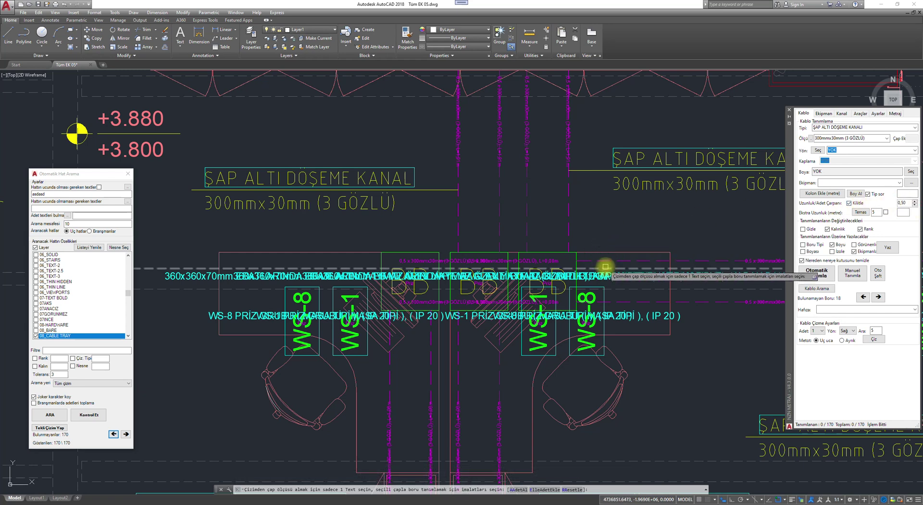
key(Escape)
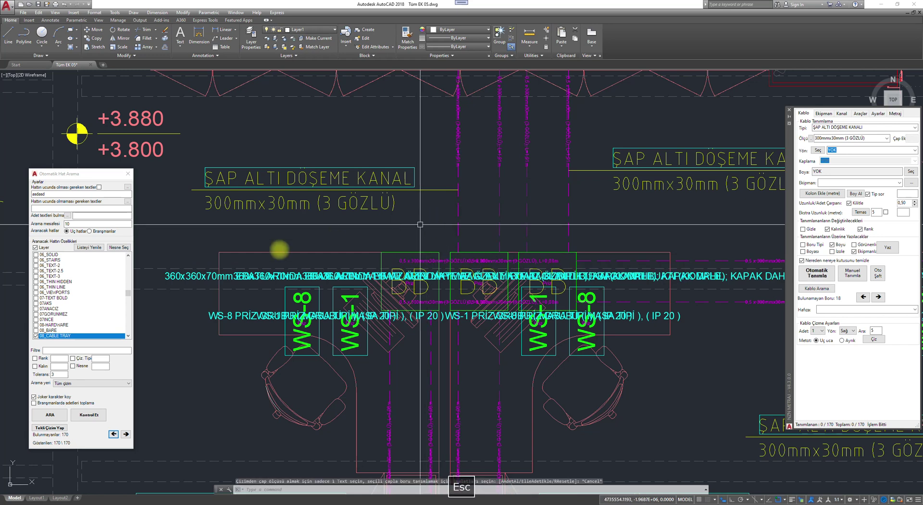
- Step back through the preceding found lines to check the channel definitions on the short links between the BB boxes
click(114, 434)
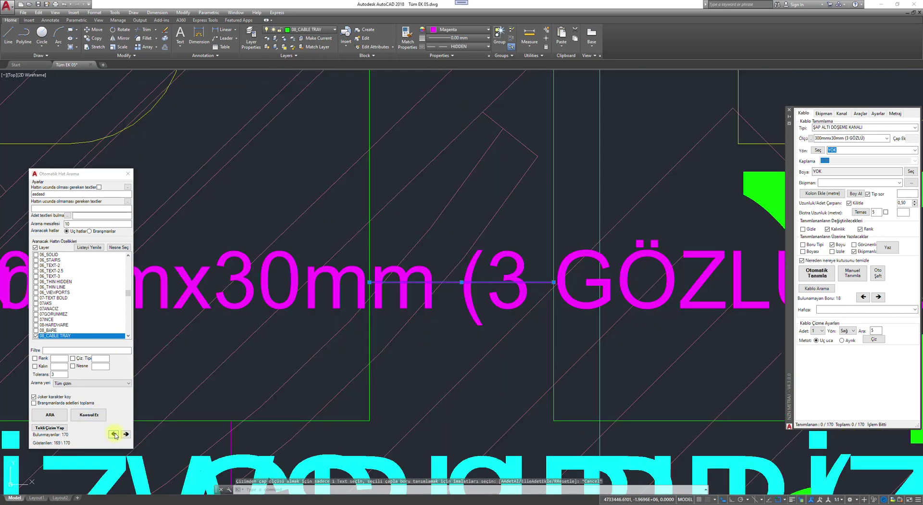
key(Escape)
scroll(434, 252, down, 4)
key(Escape)
key(Escape)
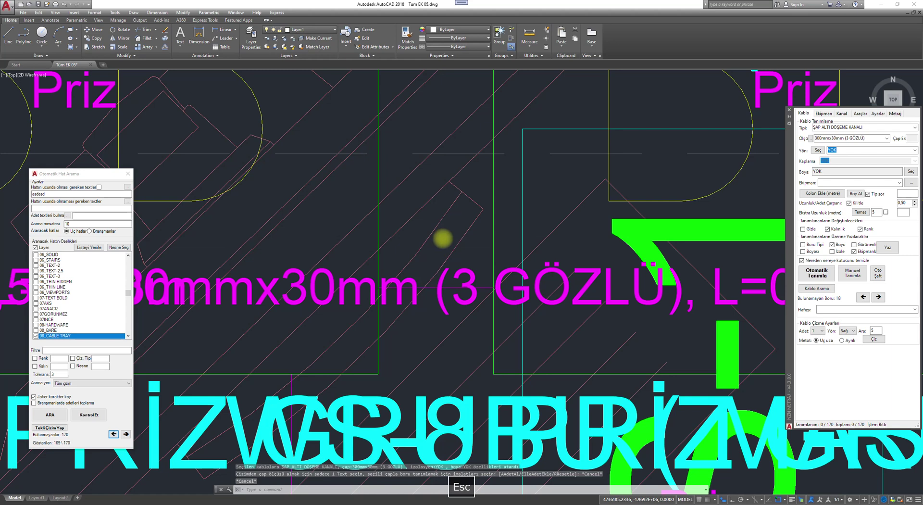
scroll(439, 239, down, 1)
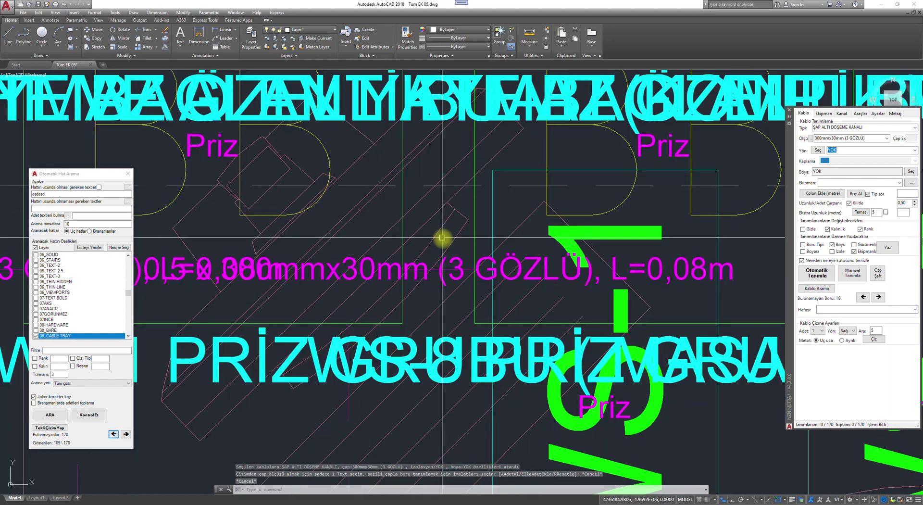
click(114, 434)
click(113, 434)
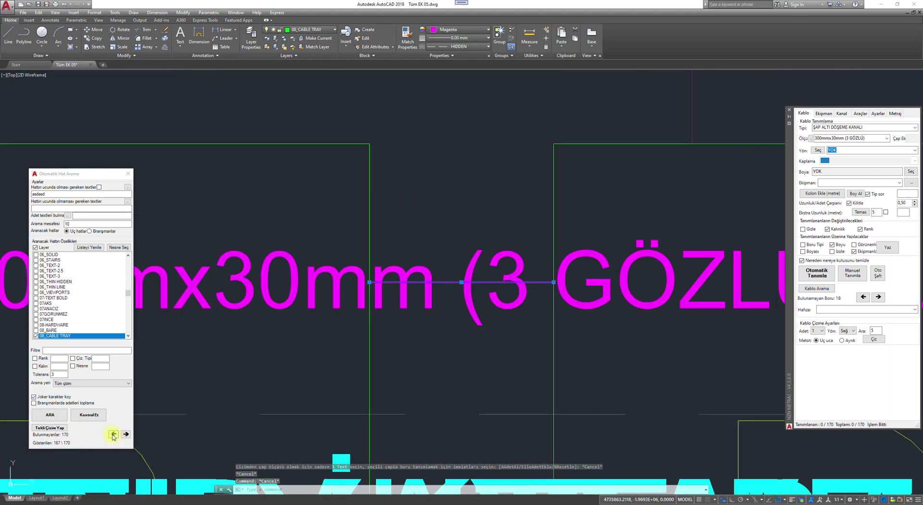
- Find the preceding undefined line in YATAY TAVA TUTTURMA DETAYI and move the post's upper section with its slot to layer 0
click(113, 434)
scroll(550, 274, down, 8)
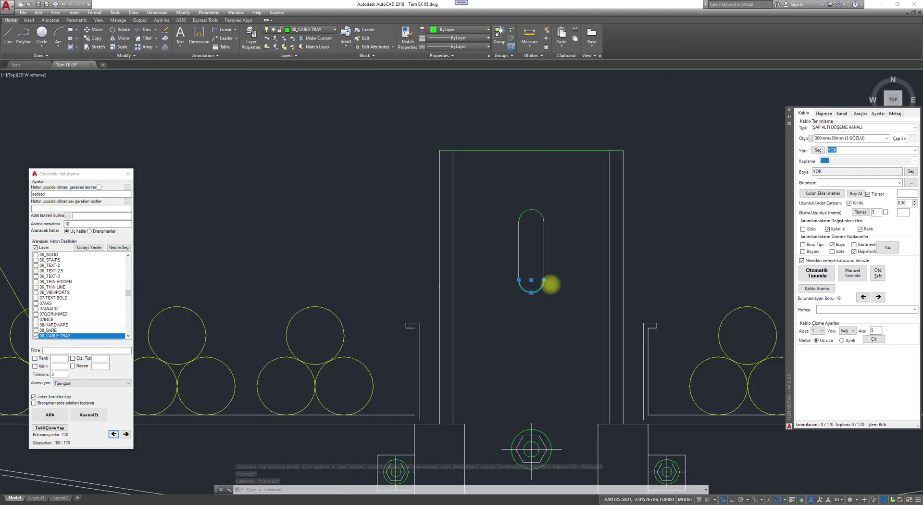
scroll(563, 254, down, 6)
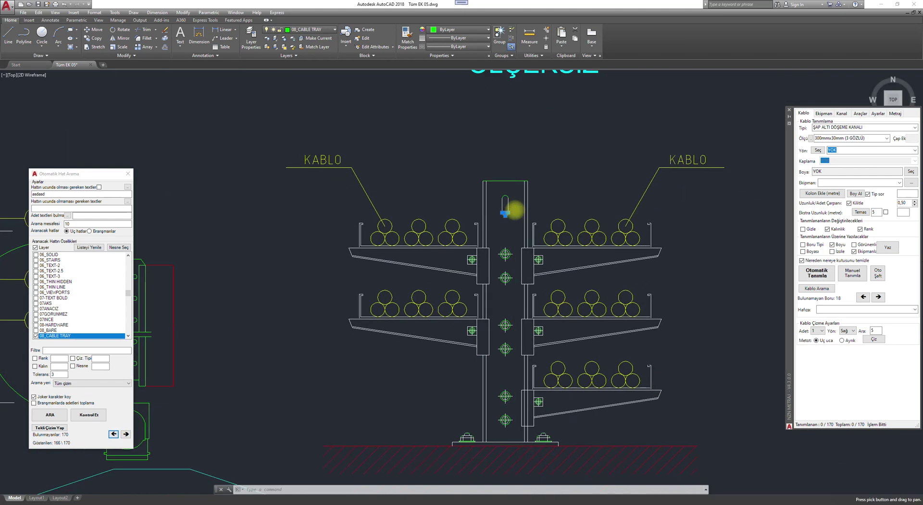
key(Escape)
key(Escape)
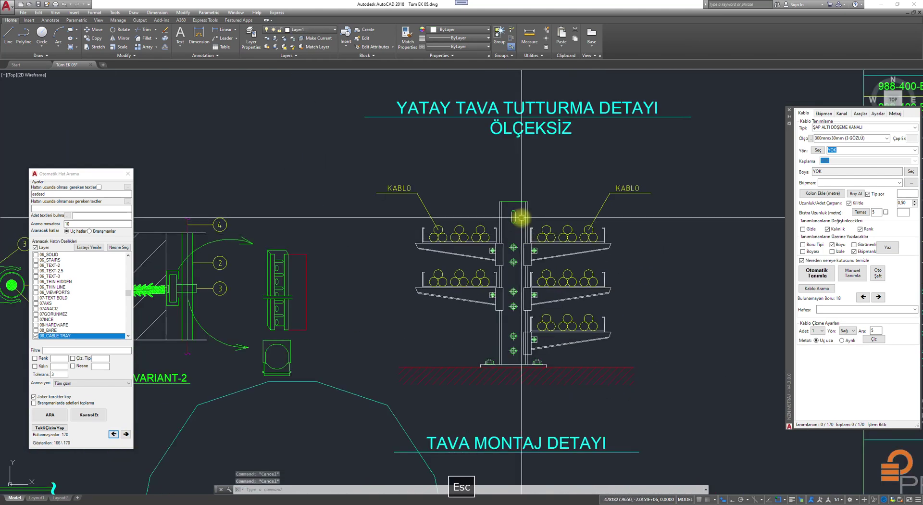
scroll(521, 214, up, 4)
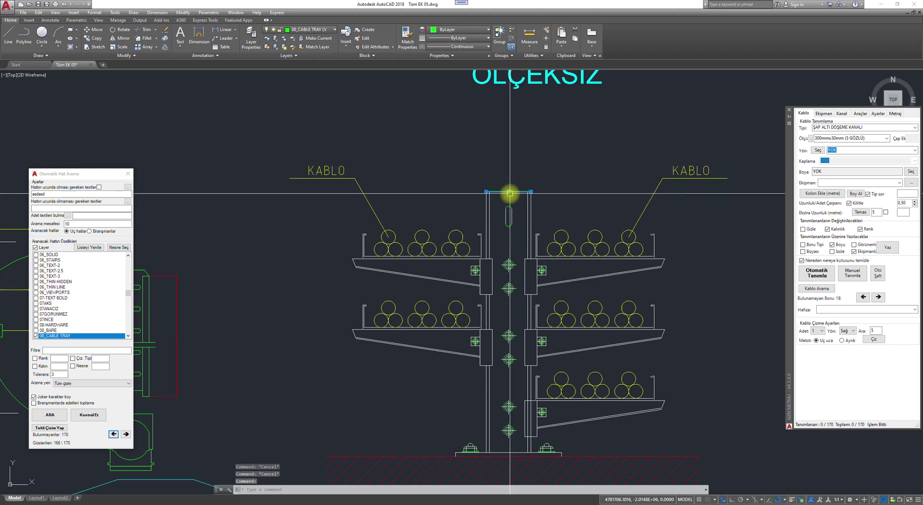
key(Escape)
click(547, 170)
click(466, 234)
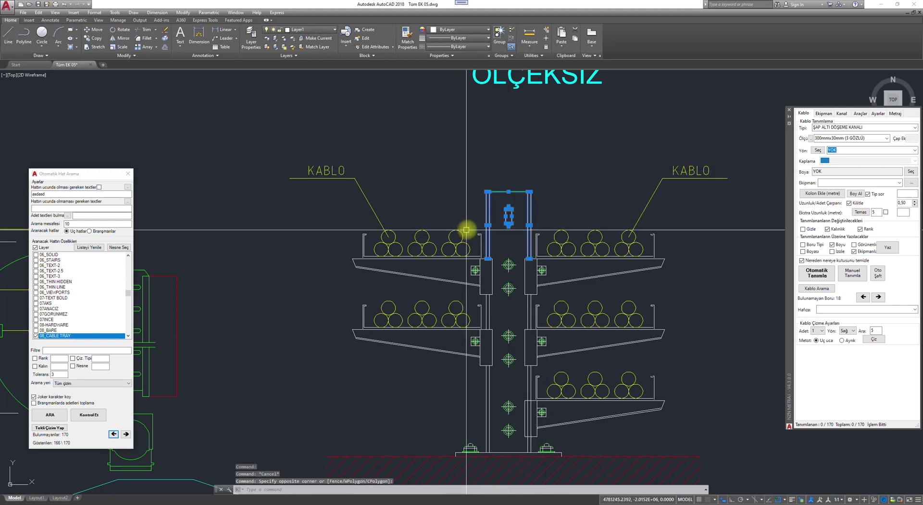
click(335, 31)
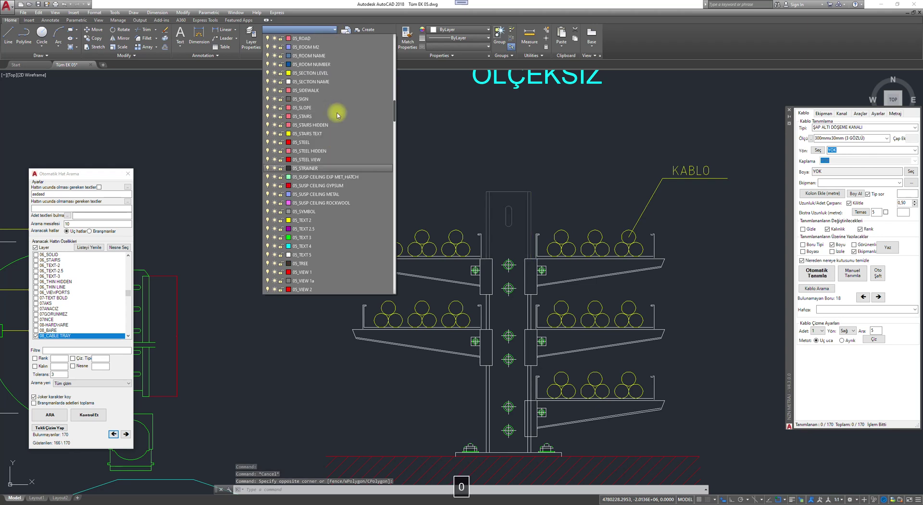
key(0)
click(328, 37)
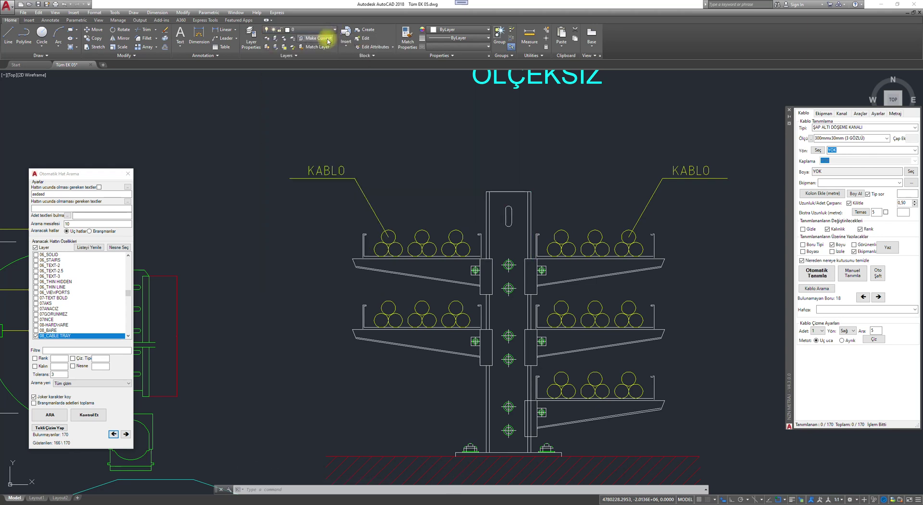
click(491, 173)
key(Escape)
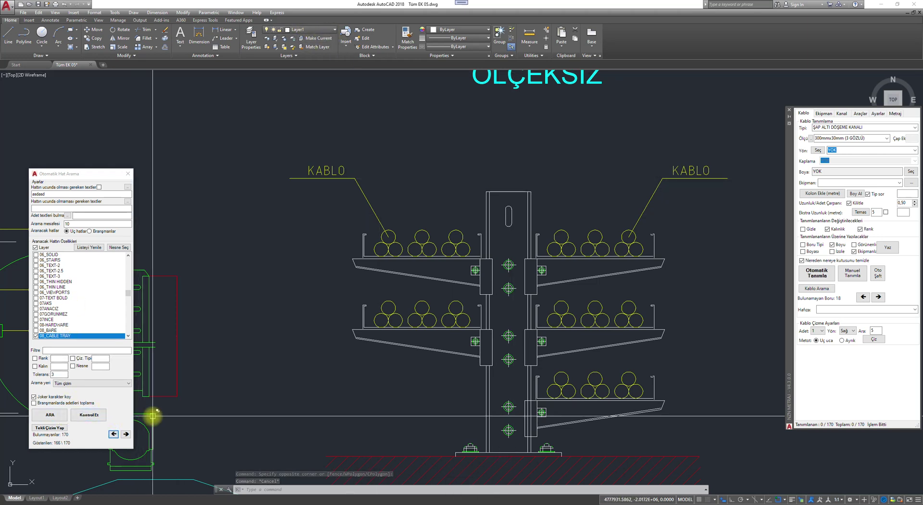
- Step back to the anchor bolt at the detail's base and move its linework to the current layer Layer1 with the layer-to-current command
click(113, 434)
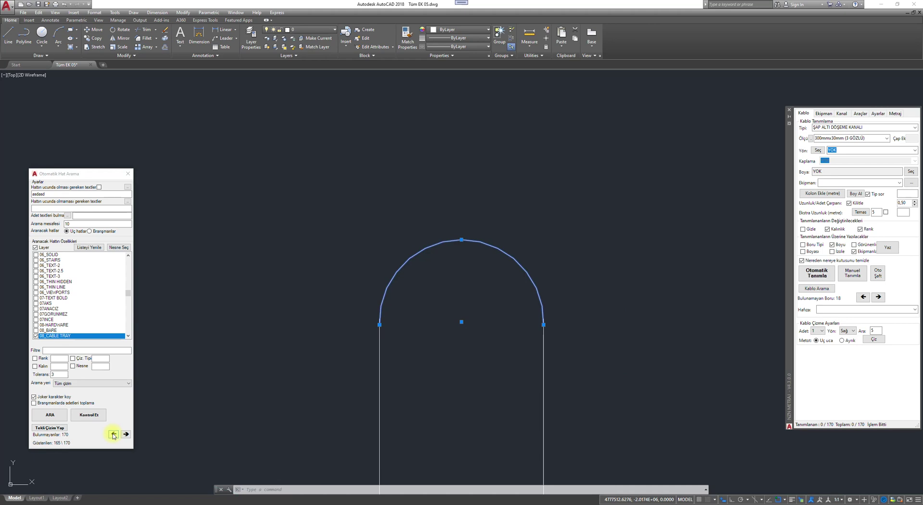
click(114, 433)
scroll(471, 298, down, 5)
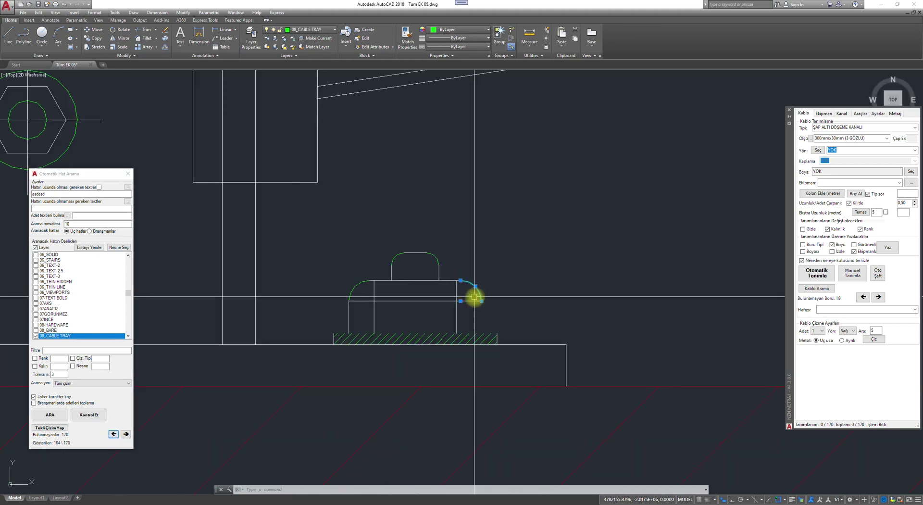
scroll(489, 272, down, 3)
key(Escape)
key(Escape)
click(506, 309)
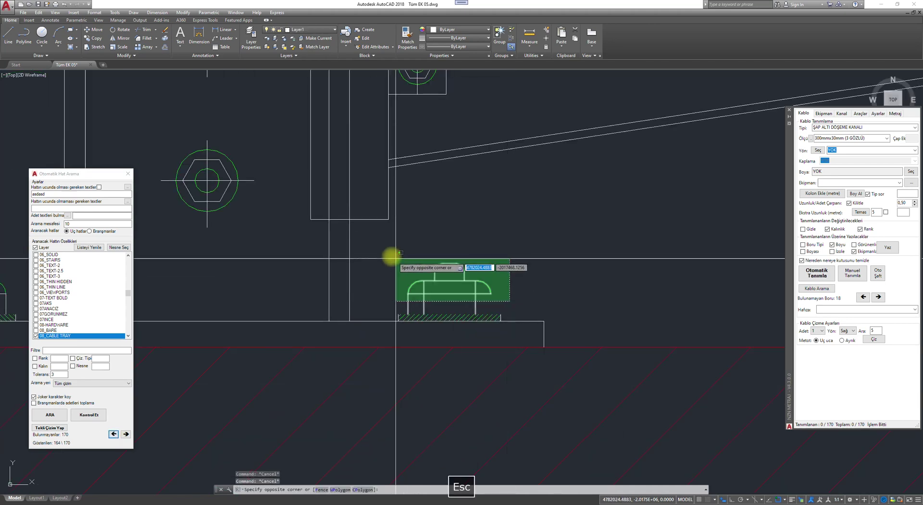
click(387, 252)
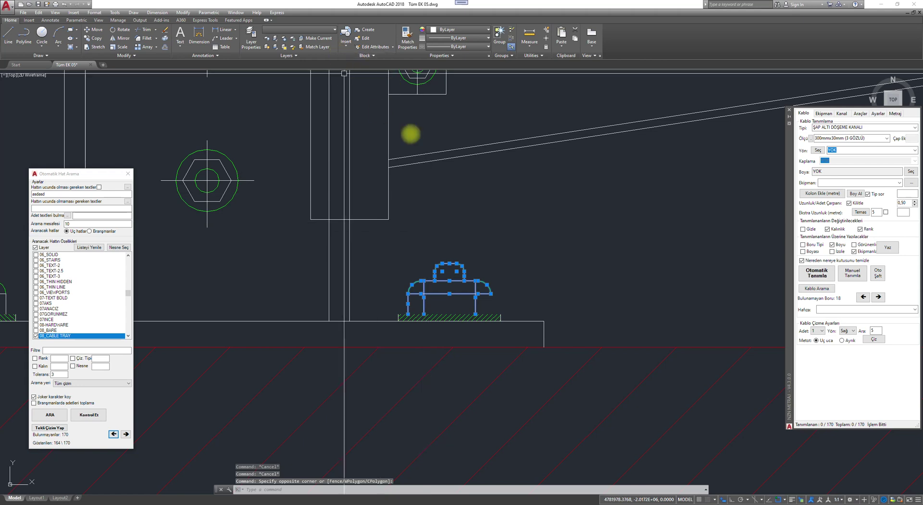
text(L)
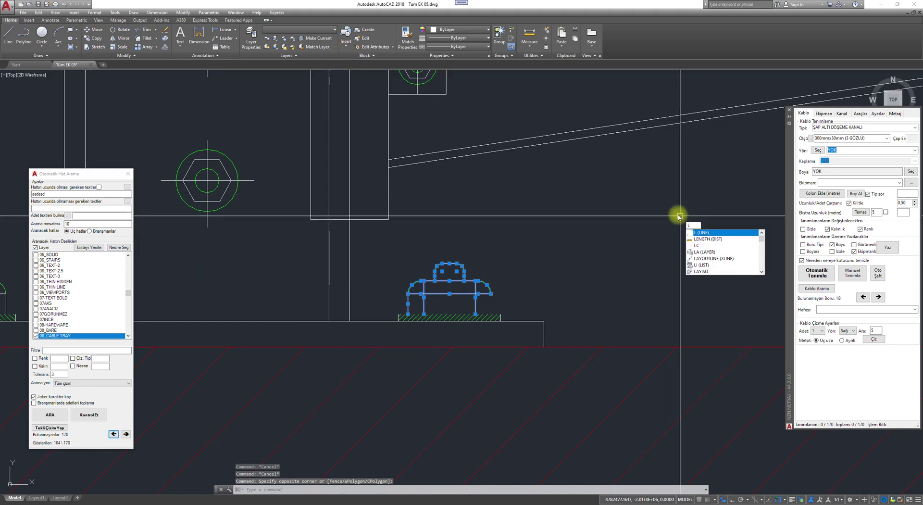
text(aycur)
key(space)
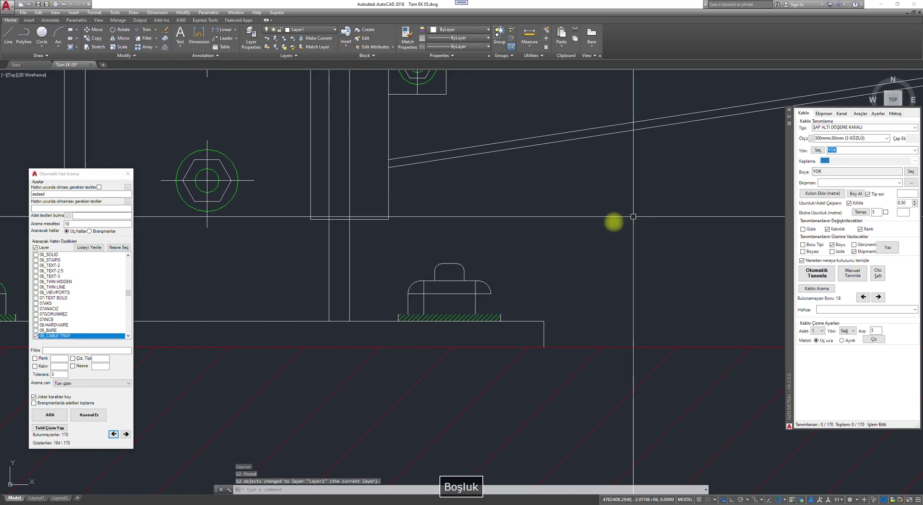
- Review the base of the tray mounting detail and step back through the preceding found lines on its anchor bolts
scroll(620, 231, down, 5)
key(Escape)
mouse_move(570, 285)
middle_down()
mouse_move(524, 354)
mouse_move(518, 381)
middle_up()
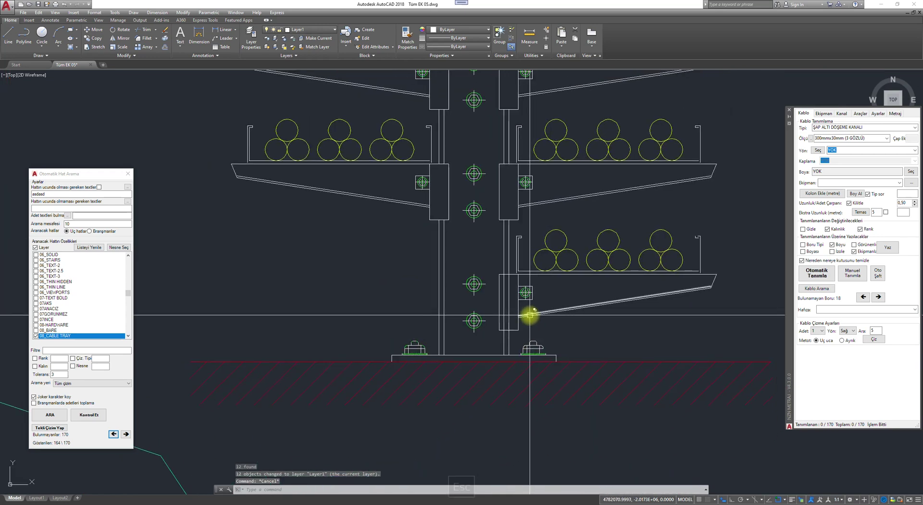
click(113, 434)
click(113, 434)
click(113, 434)
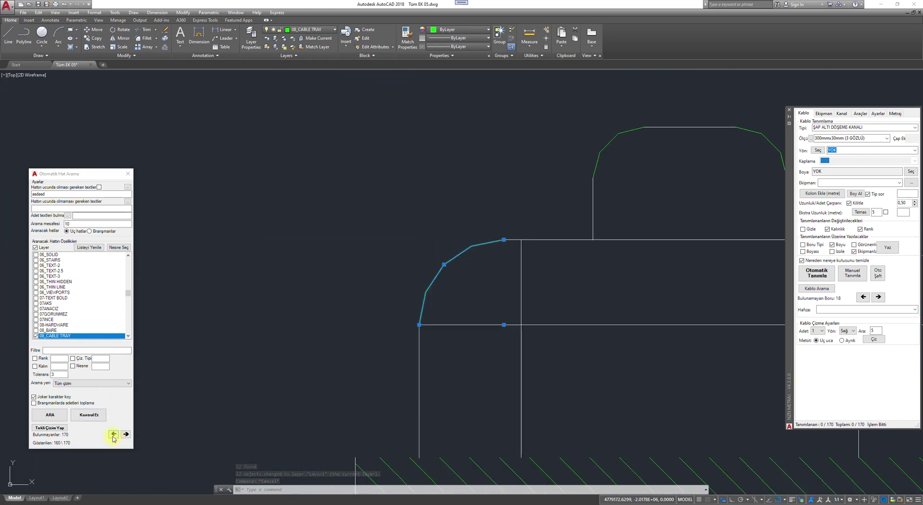
- Change the Zoom setting used for displaying found lines and show the preceding undefined line with it
click(879, 114)
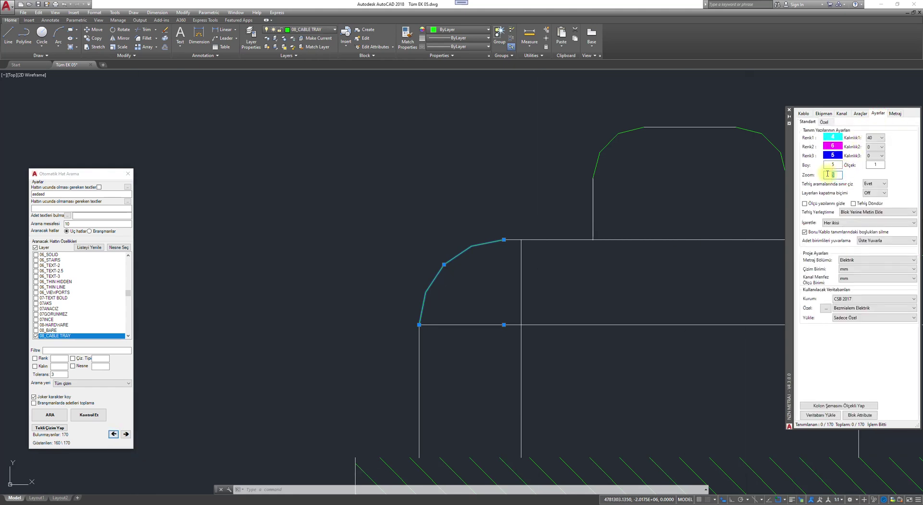
click(804, 113)
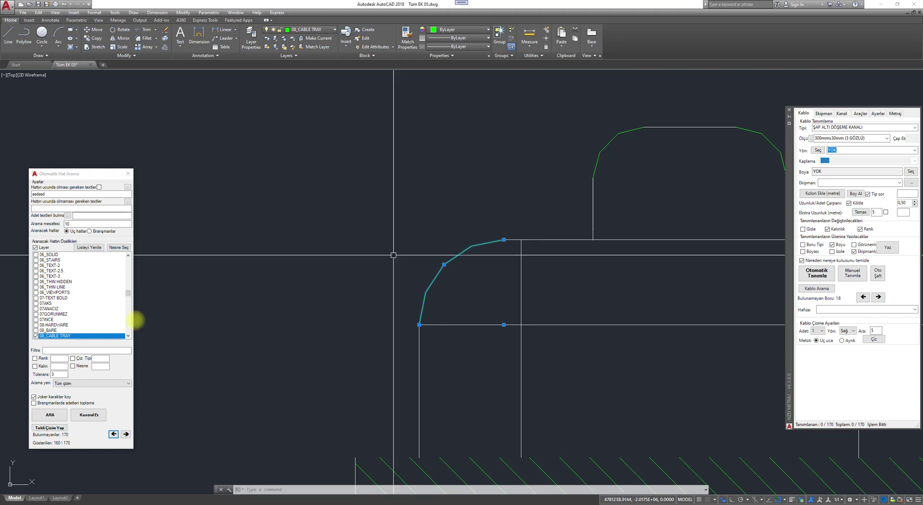
click(114, 433)
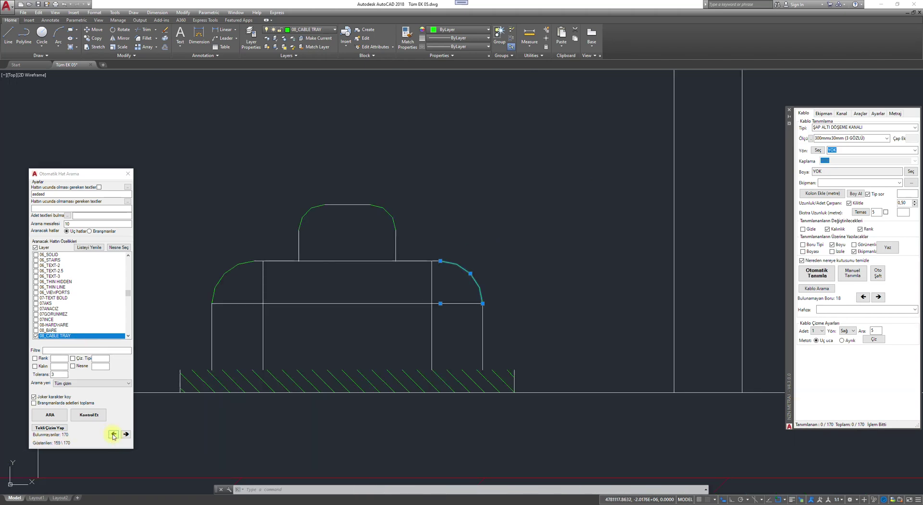
- Step back through the preceding undefined lines, past the SEMBOLLER legend, to the vertical tray line beside ELEKTRİK ODASI in the building section
click(113, 434)
click(114, 434)
click(113, 434)
click(113, 434)
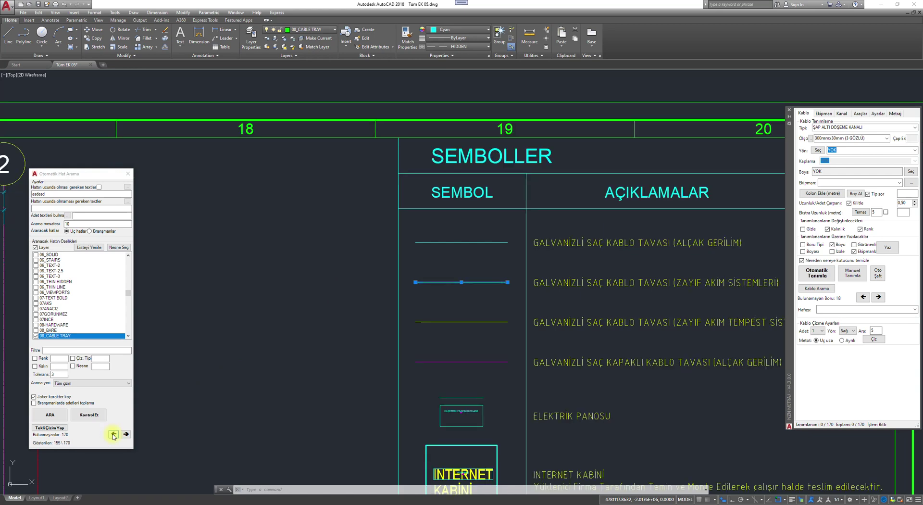
click(114, 434)
click(114, 434)
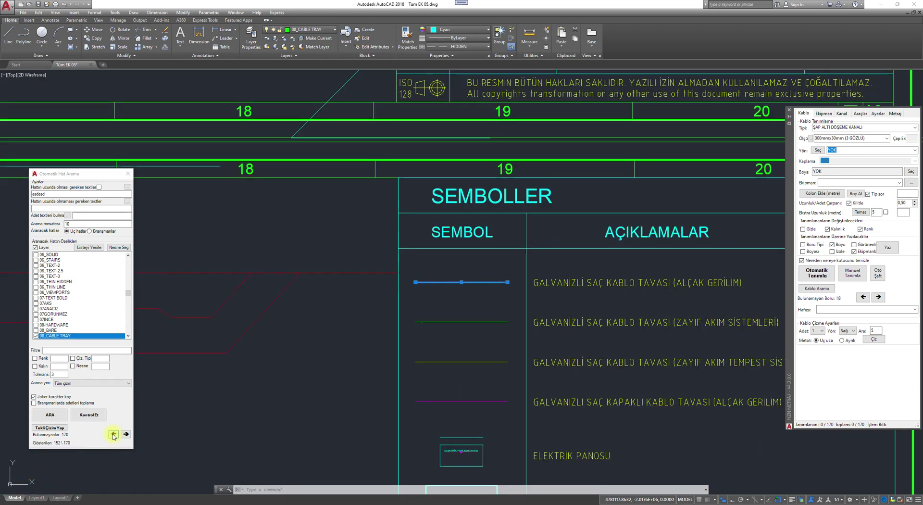
click(113, 435)
click(114, 434)
click(113, 435)
click(113, 434)
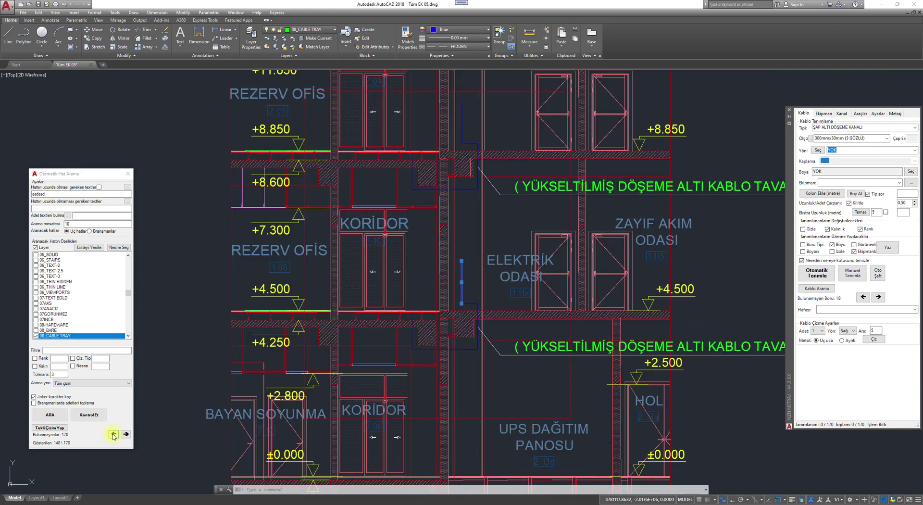
- Examine the blue tray lines of the DETAY - A section across its floors and check the drawing area around it
scroll(478, 308, up, 4)
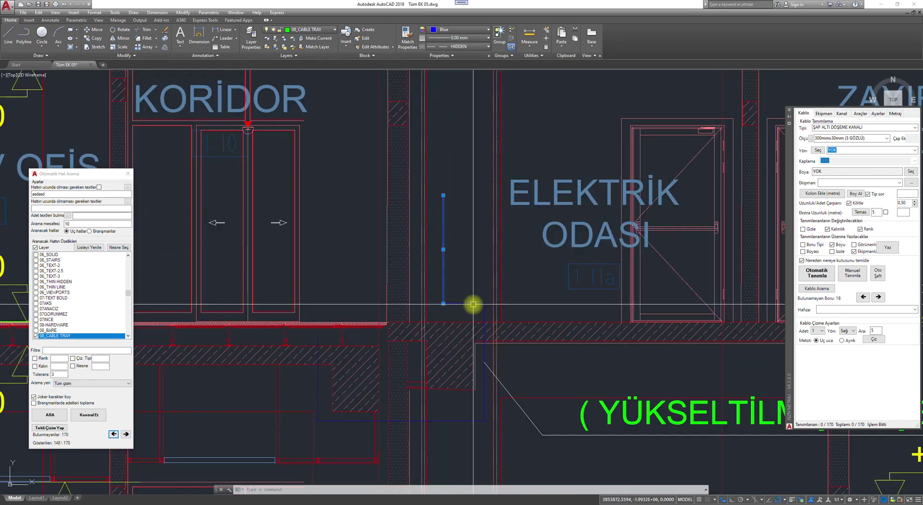
key(Escape)
key(Escape)
scroll(445, 211, down, 4)
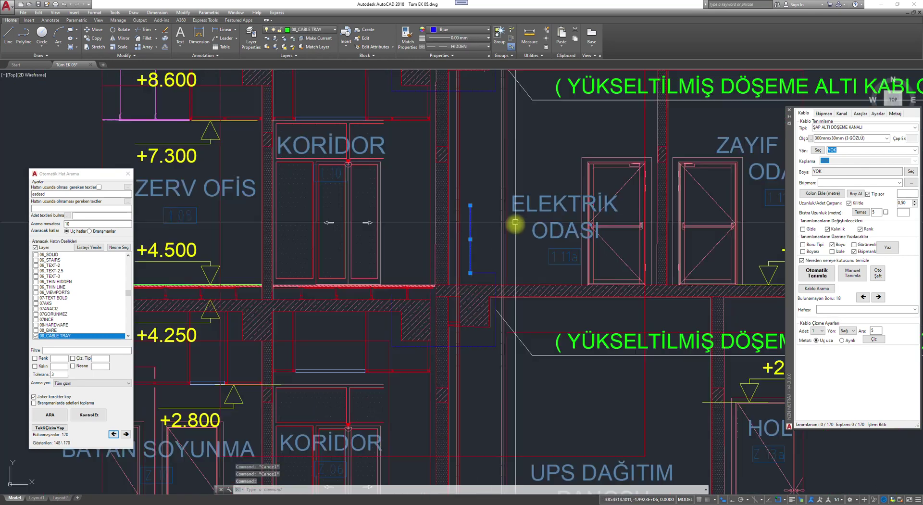
middle_drag(589, 325, 486, 319)
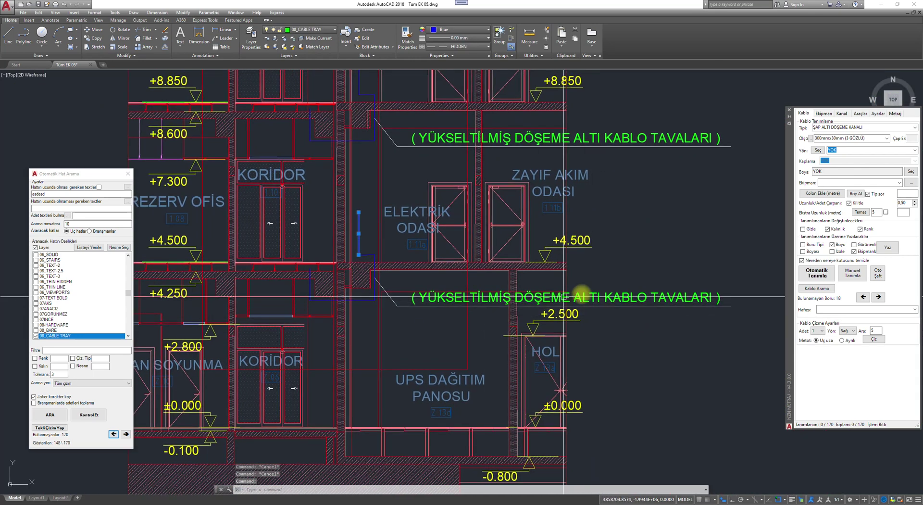
mouse_move(604, 306)
middle_down()
mouse_move(618, 309)
mouse_move(619, 285)
mouse_move(630, 318)
middle_up()
scroll(630, 318, down, 8)
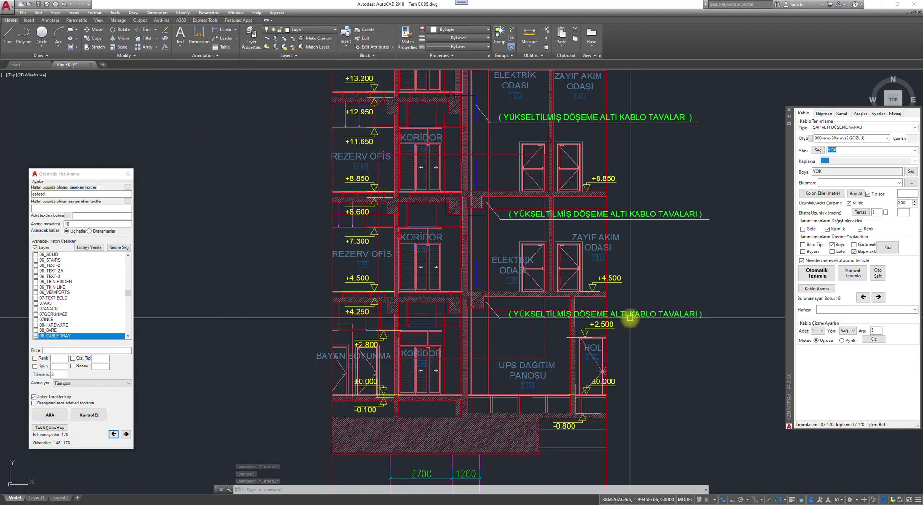
scroll(632, 281, up, 5)
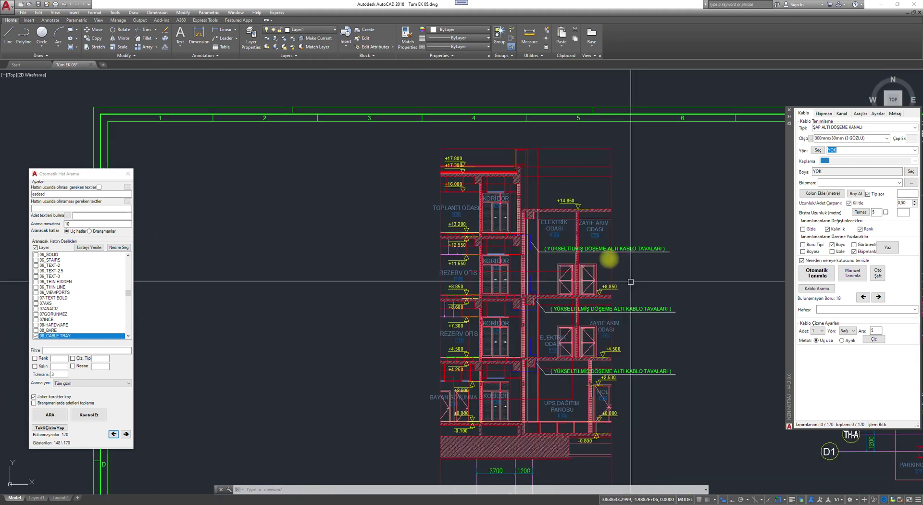
scroll(553, 255, up, 2)
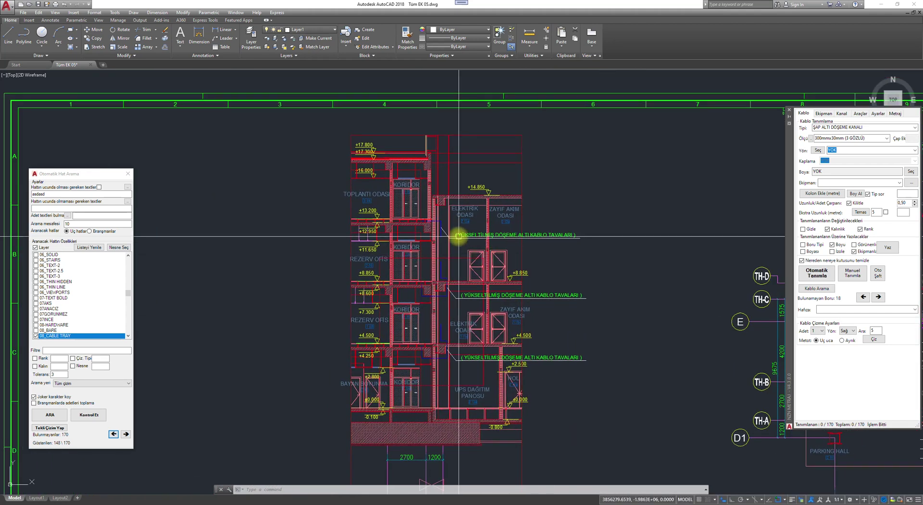
scroll(492, 191, down, 2)
middle_drag(513, 357, 443, 354)
middle_drag(548, 335, 444, 337)
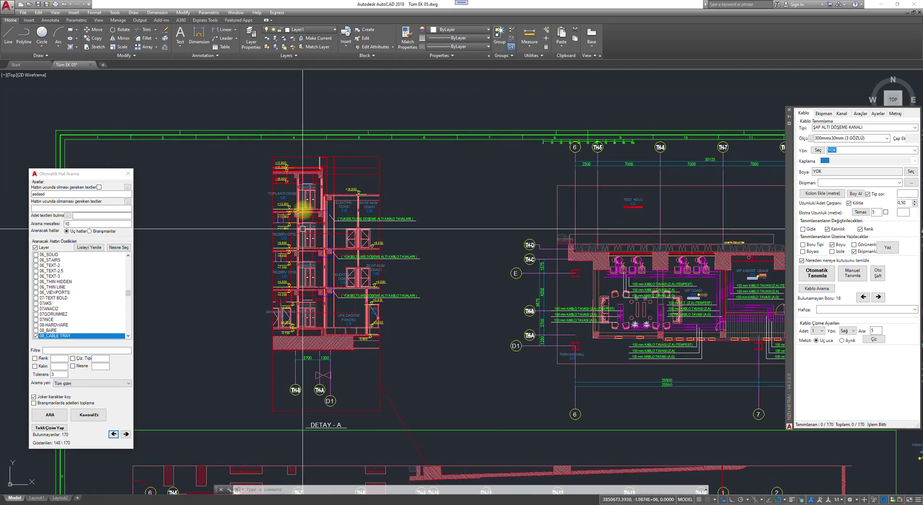
scroll(303, 230, up, 3)
scroll(354, 231, up, 2)
scroll(426, 215, up, 2)
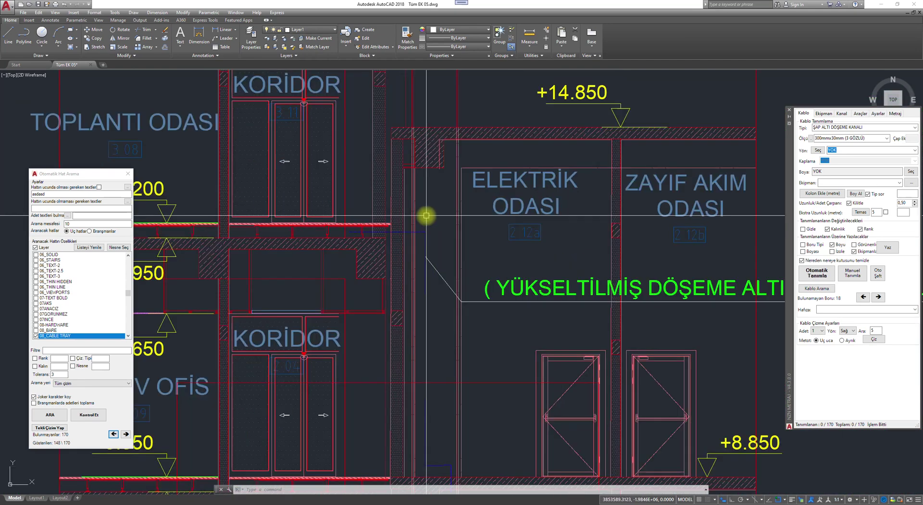
scroll(425, 215, down, 4)
scroll(427, 215, down, 4)
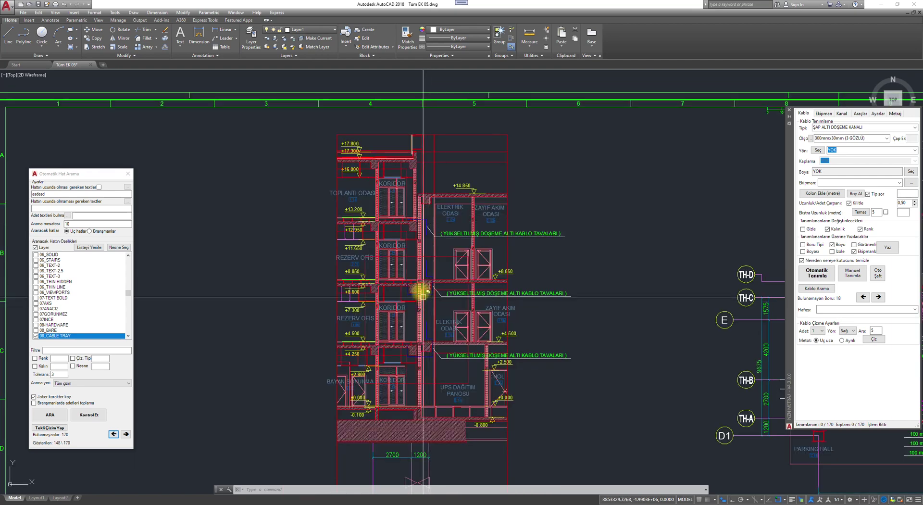
scroll(412, 251, up, 6)
scroll(412, 252, down, 3)
scroll(412, 252, down, 2)
middle_drag(412, 266, 333, 266)
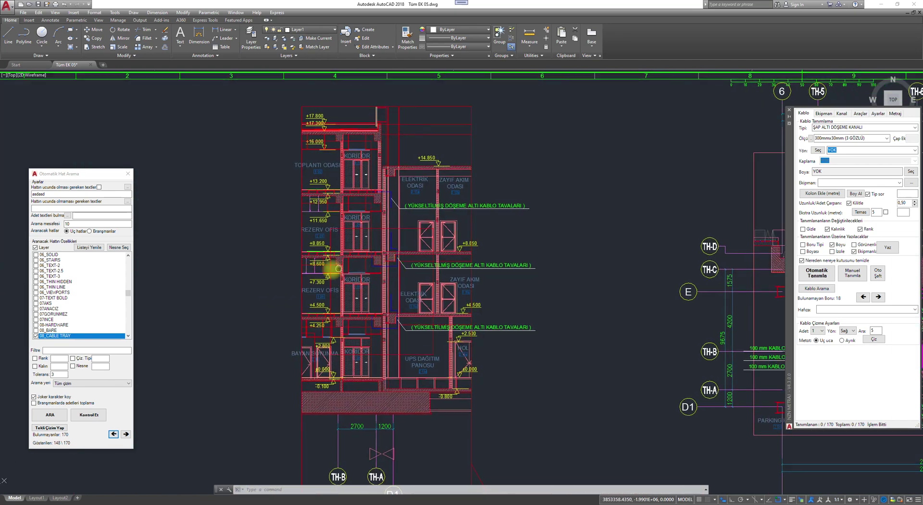
middle_drag(404, 267, 341, 267)
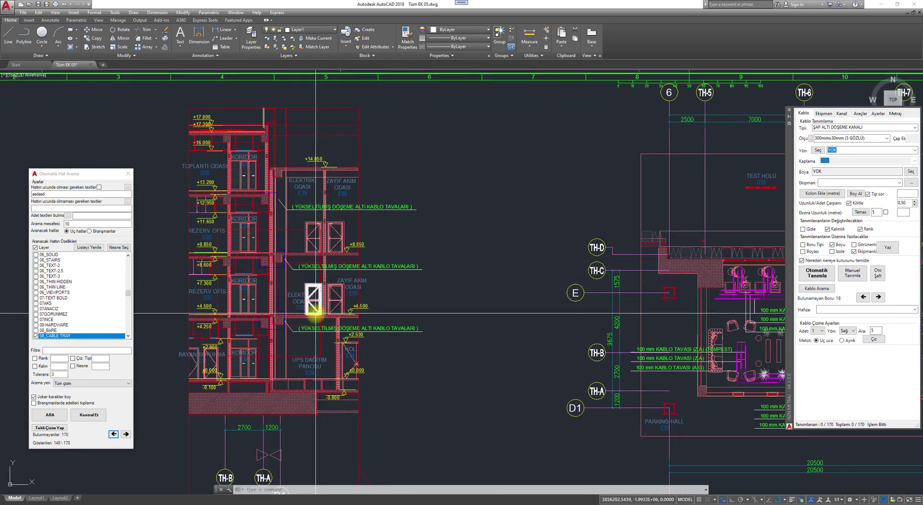
- Step back one found line and move the blue tray lines on all floors of the DETAY - A section to current layer Layer1 with the LC command
click(113, 435)
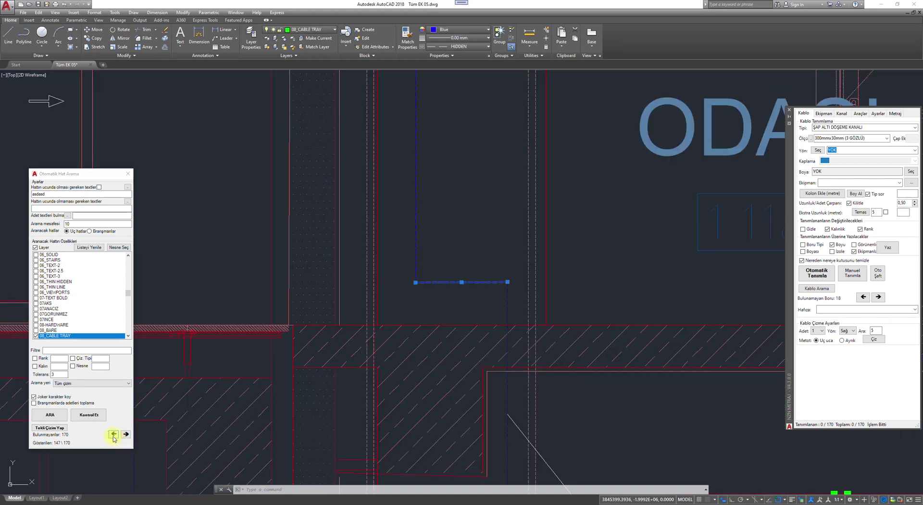
scroll(350, 298, down, 6)
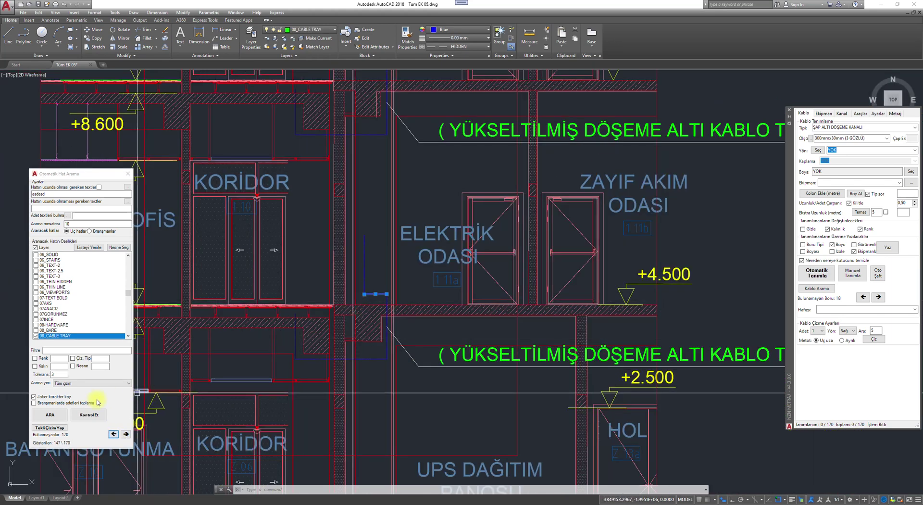
middle_drag(346, 316, 371, 318)
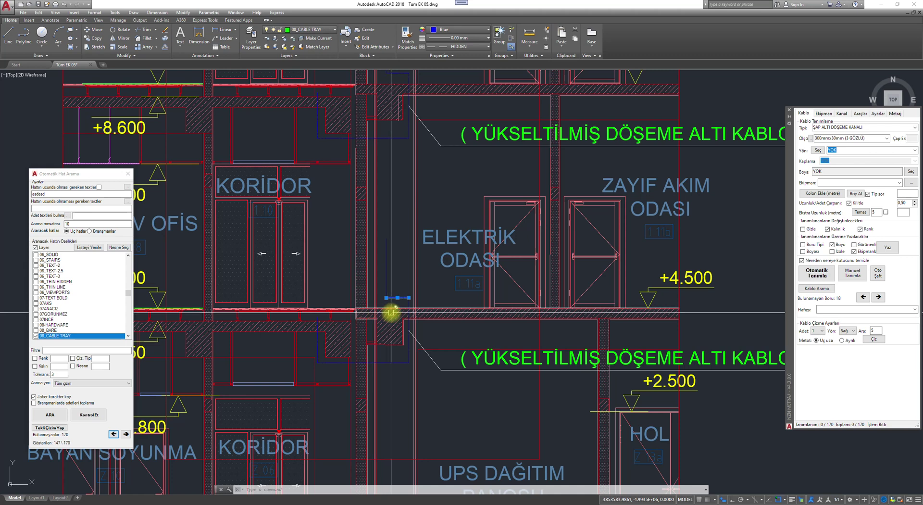
key(Escape)
click(400, 297)
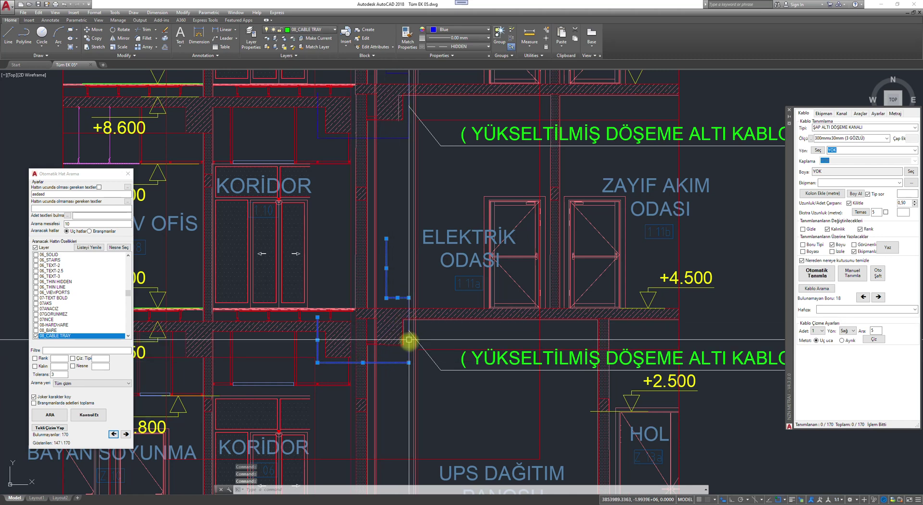
middle_drag(381, 196, 399, 274)
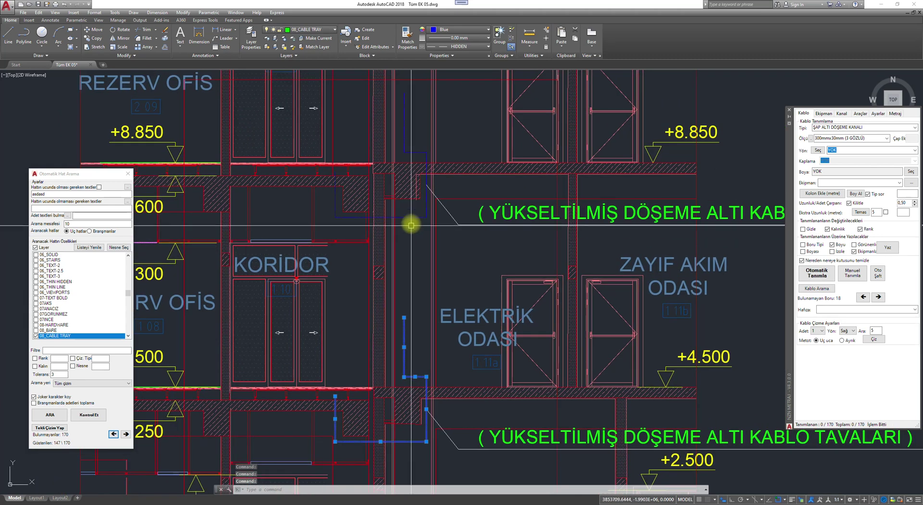
click(420, 207)
click(338, 198)
click(408, 144)
click(403, 142)
scroll(457, 125, down, 5)
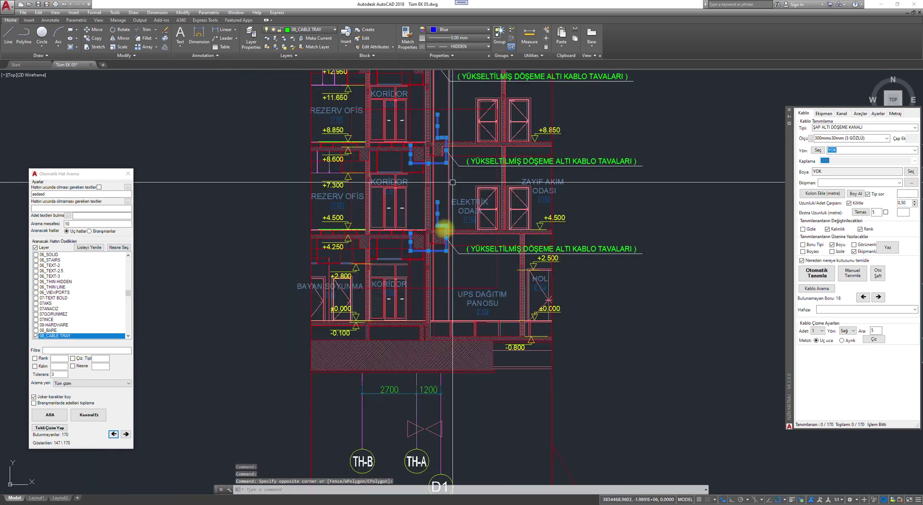
middle_drag(437, 212, 434, 345)
scroll(434, 202, up, 6)
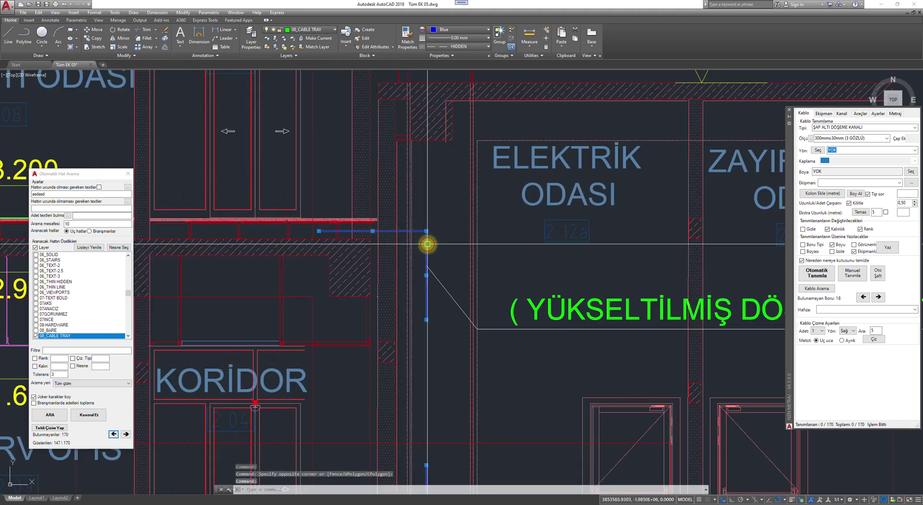
scroll(447, 216, down, 4)
scroll(448, 218, down, 2)
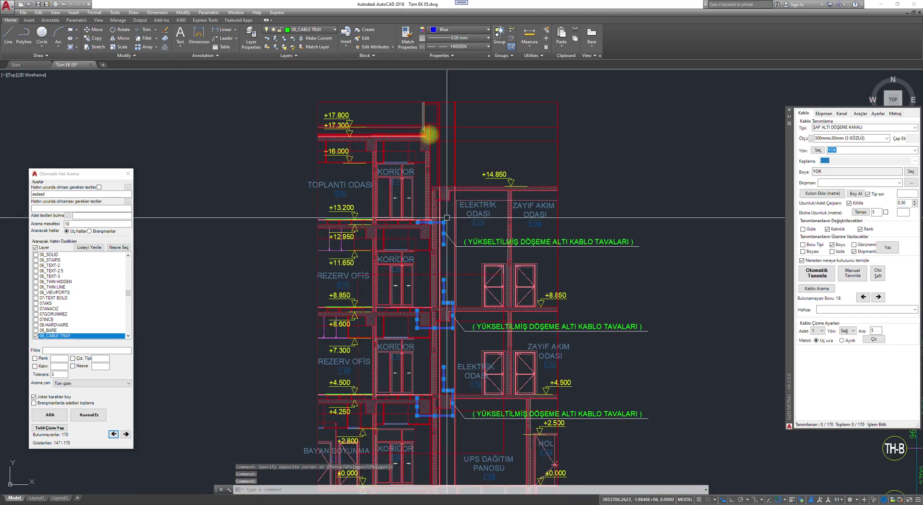
text(LC)
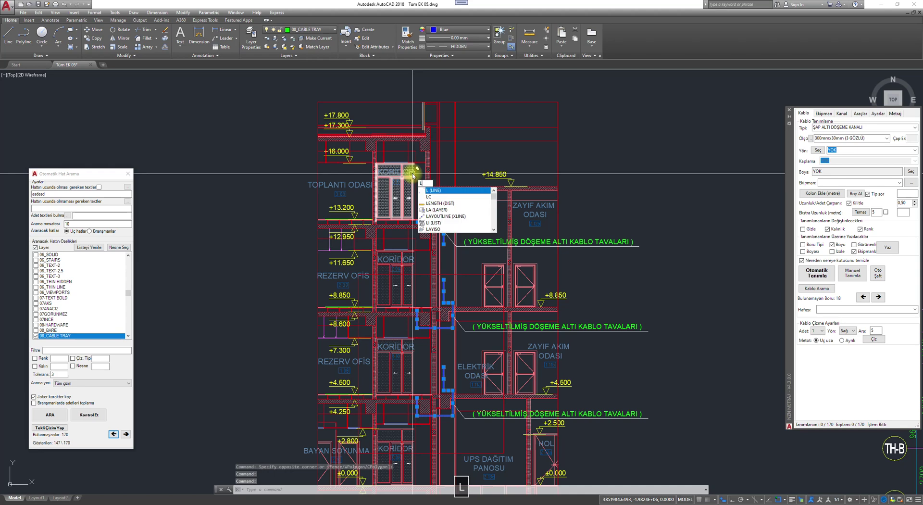
key(space)
key(Escape)
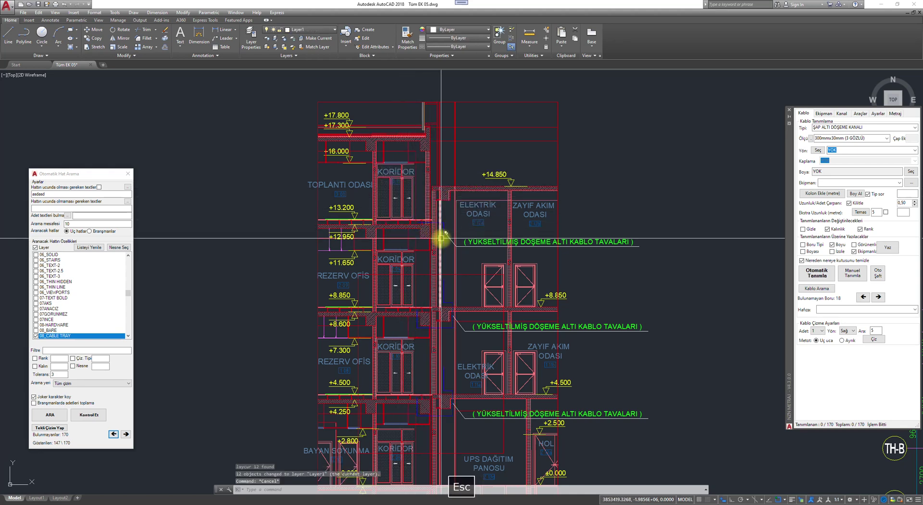
click(443, 238)
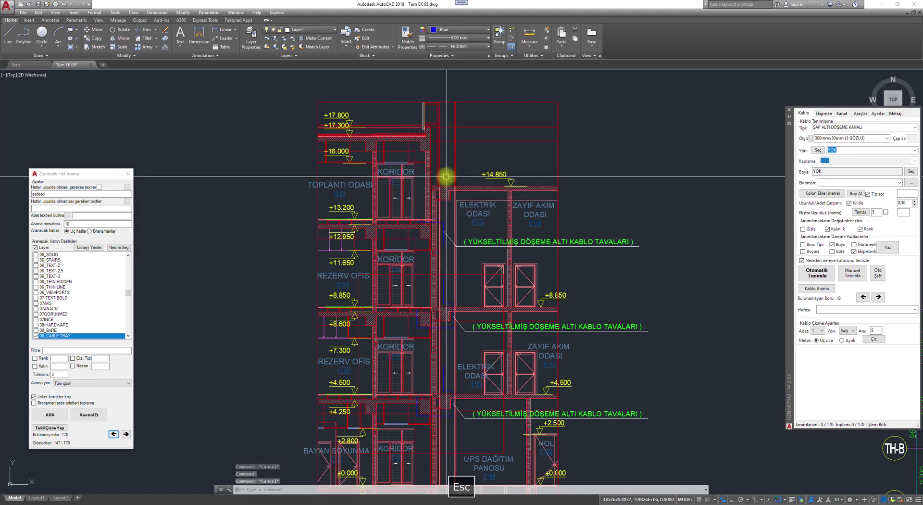
scroll(446, 177, down, 2)
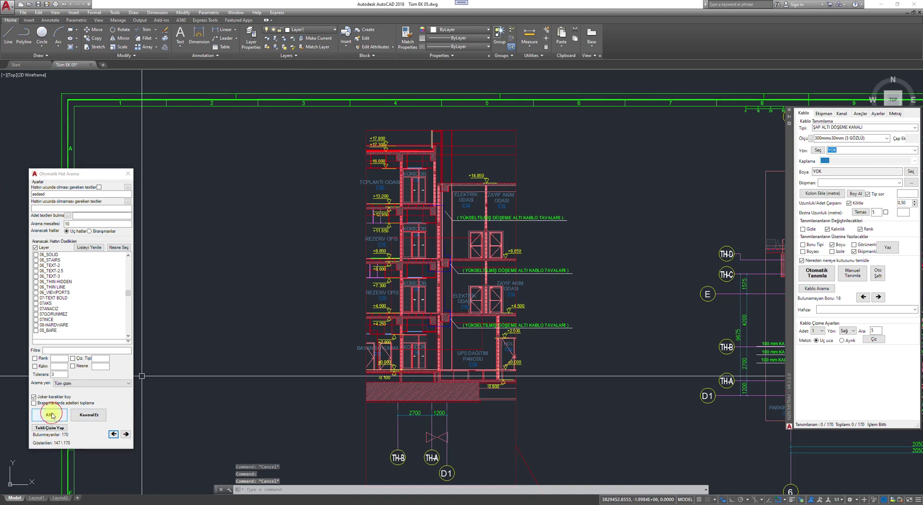
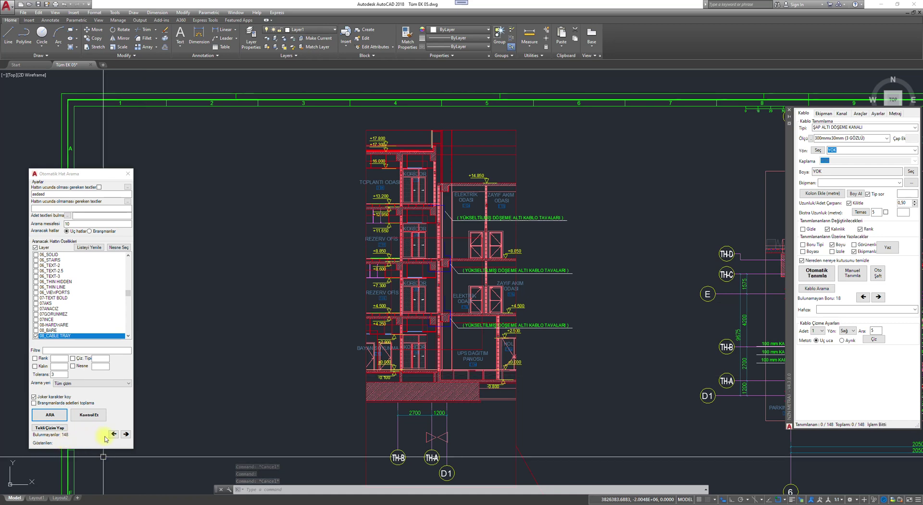
- Repeat the undefined line search on 08_CABLE TRAY and move the found anchor bolt's linework to the current layer Layer1 with the LC command
click(113, 435)
scroll(521, 293, down, 4)
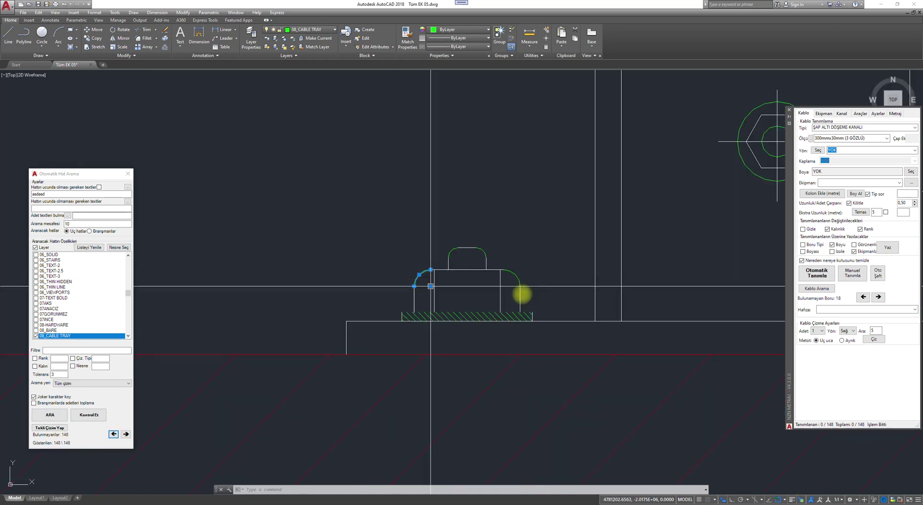
key(Escape)
key(Escape)
click(553, 318)
click(382, 227)
text(LC)
key(space)
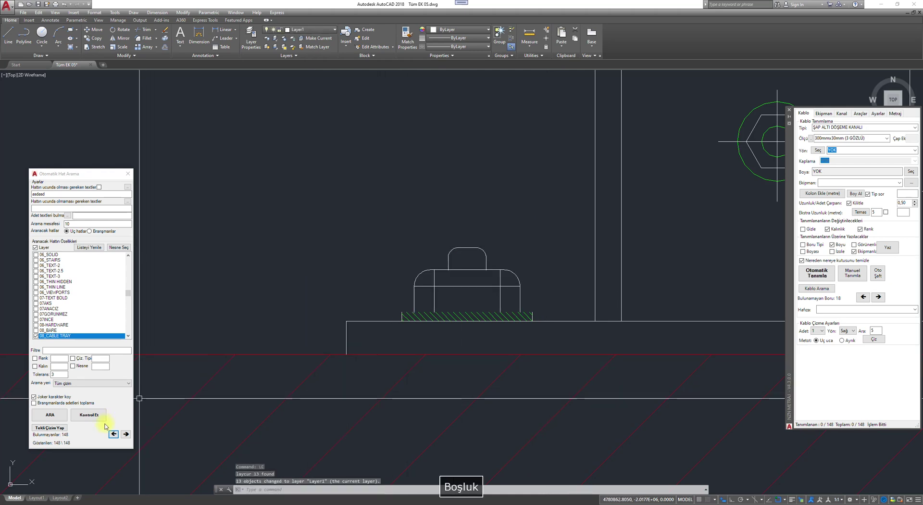
- Step back through the remaining found lines, past the symbol legend, to the vertical tray line in the other copy of the building section
click(114, 434)
click(115, 435)
click(114, 435)
click(115, 435)
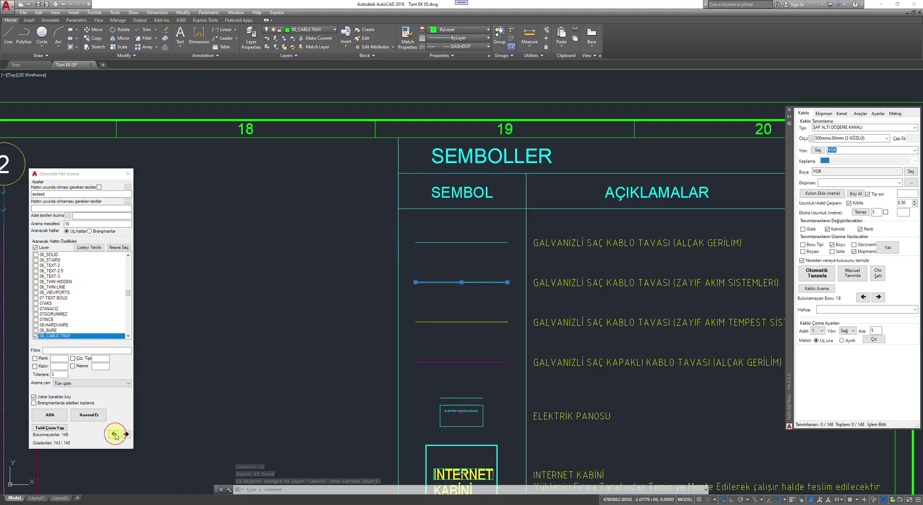
click(114, 435)
click(114, 435)
click(114, 435)
click(114, 434)
click(115, 434)
click(114, 435)
click(114, 434)
click(114, 435)
click(114, 434)
click(115, 435)
click(115, 434)
click(115, 434)
click(114, 435)
click(114, 434)
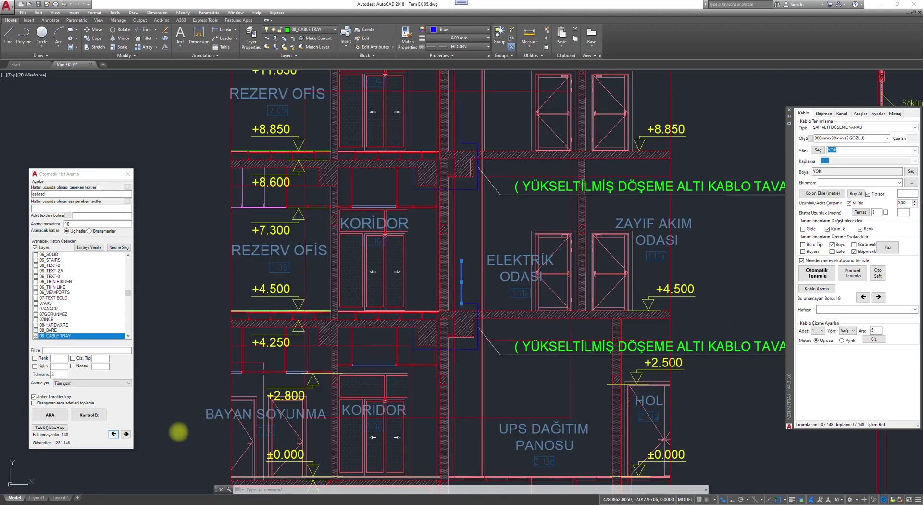
- Move the blue tray lines on the floors of the other building section copy to the current layer Layer1 with the LC command
mouse_move(497, 287)
middle_down()
mouse_move(491, 301)
mouse_move(455, 310)
middle_up()
key(Escape)
key(Escape)
click(431, 313)
click(392, 378)
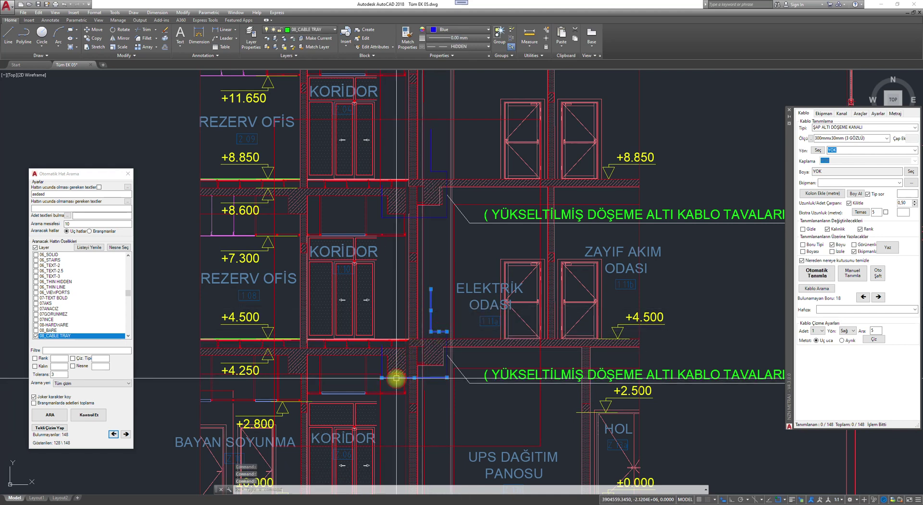
click(447, 368)
scroll(431, 200, up, 4)
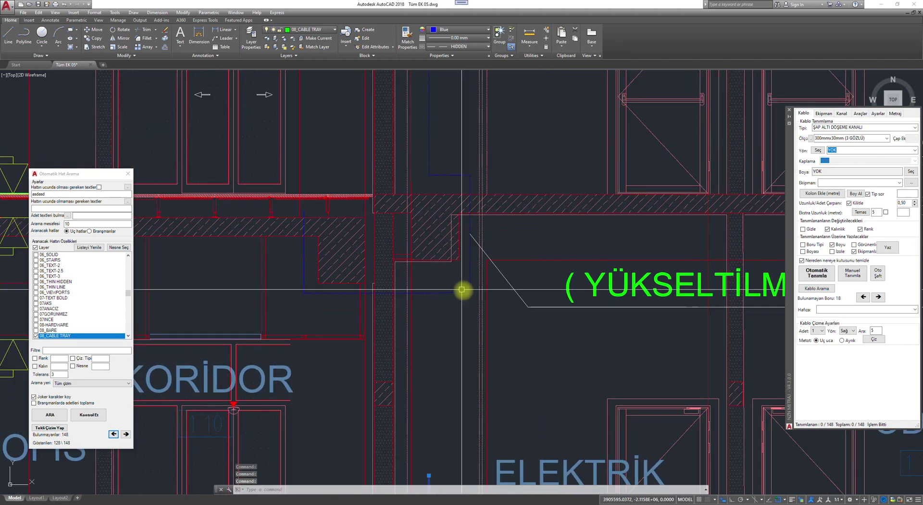
click(470, 260)
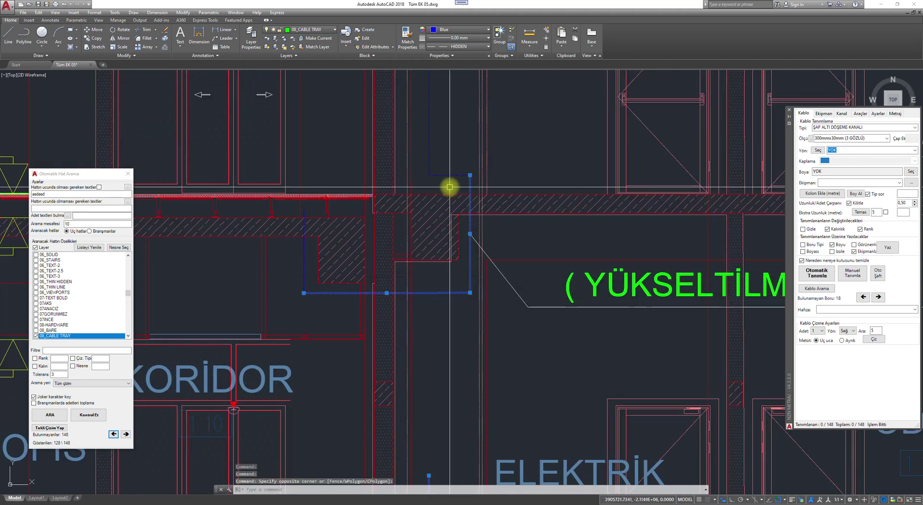
click(448, 186)
click(427, 161)
click(316, 308)
click(295, 281)
scroll(433, 219, down, 5)
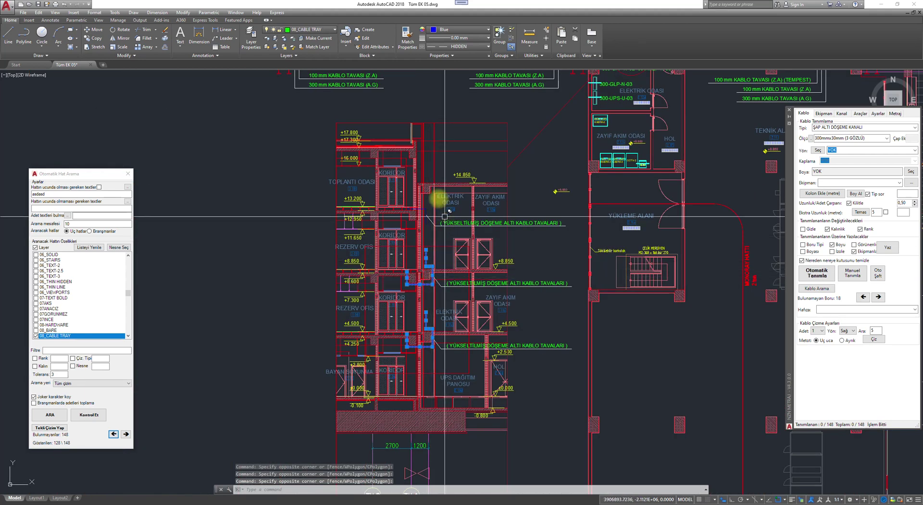
scroll(423, 200, up, 5)
click(417, 261)
text(c)
key(space)
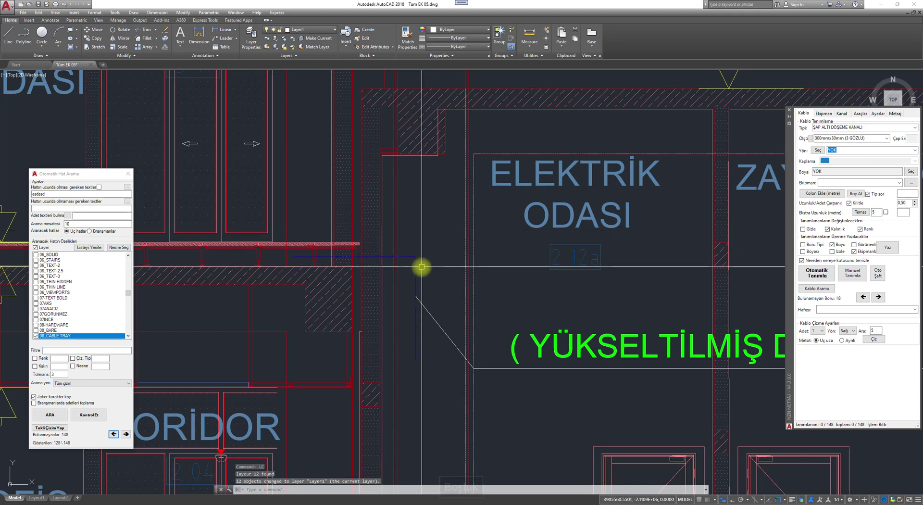
key(Escape)
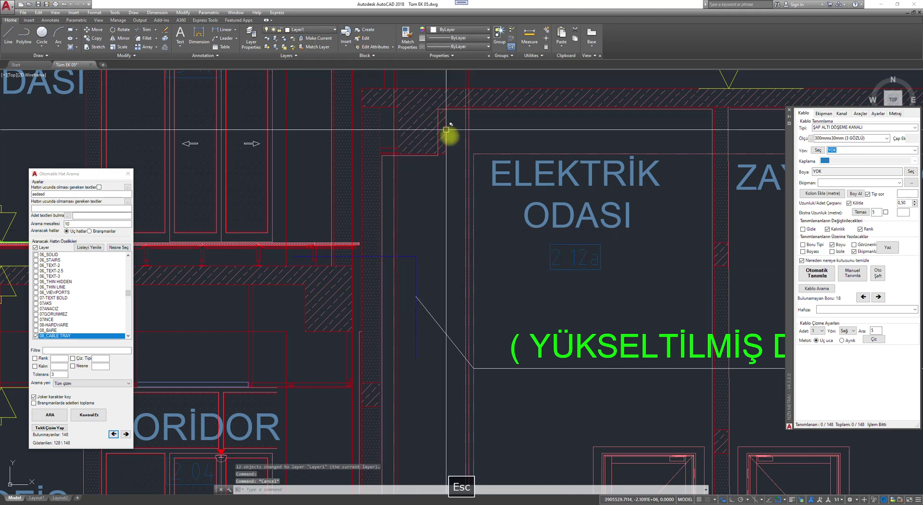
scroll(447, 132, down, 4)
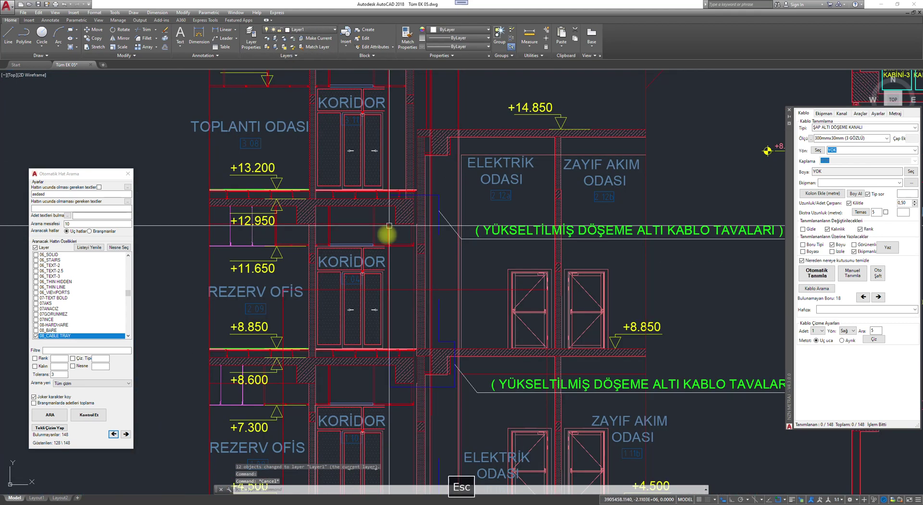
- Step back through the found lines, past the section copies' tray lines, to the short line beside the AMF-2 PRE-AMPLIFIKATOR box
click(112, 434)
click(113, 435)
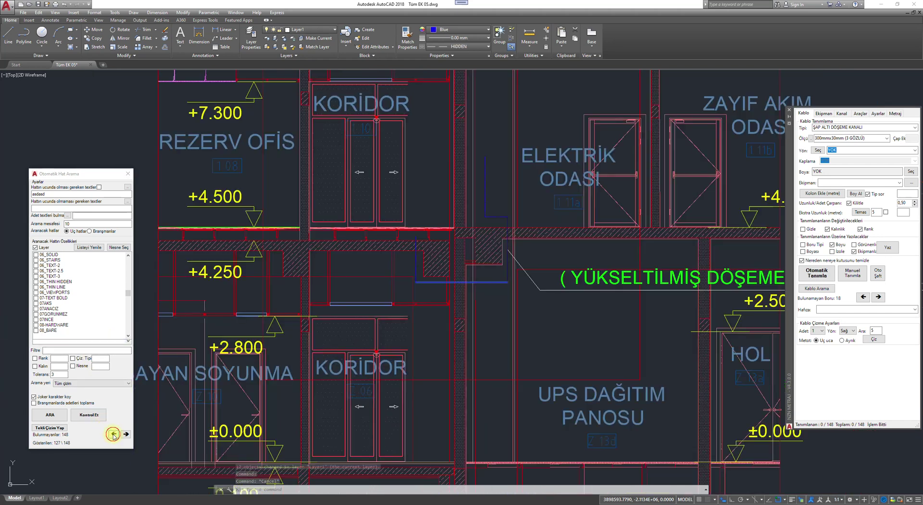
click(113, 434)
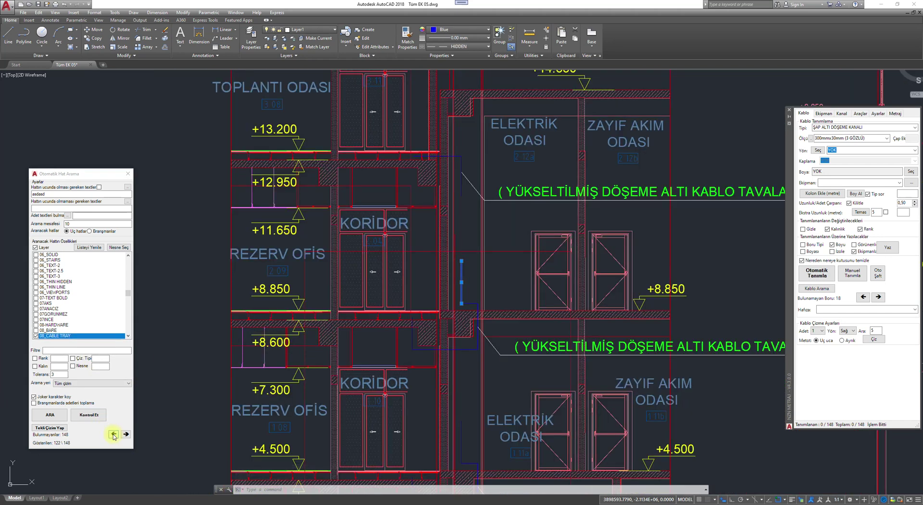
click(113, 434)
click(113, 435)
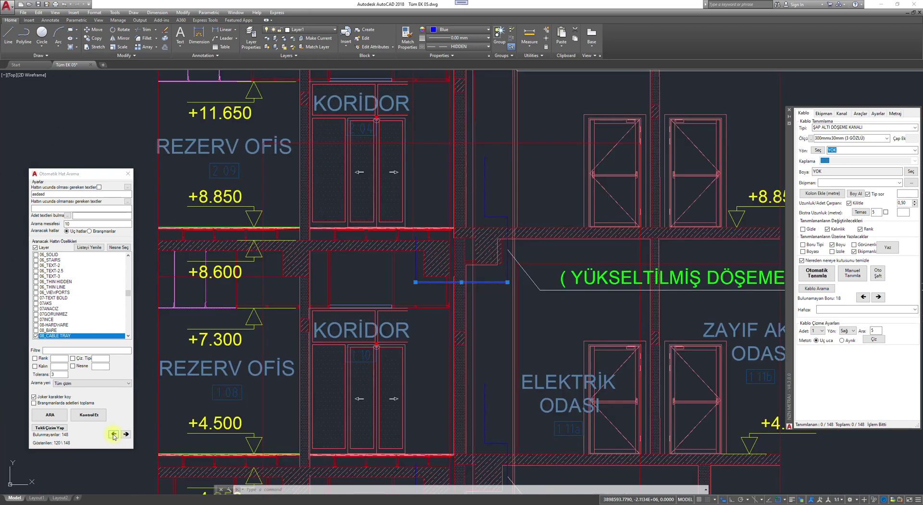
click(113, 434)
click(113, 435)
click(113, 434)
- Erase the short horizontal tray line at the lower corner of the AMF-2 PRE-AMPLIFIKATOR box
scroll(625, 332, down, 6)
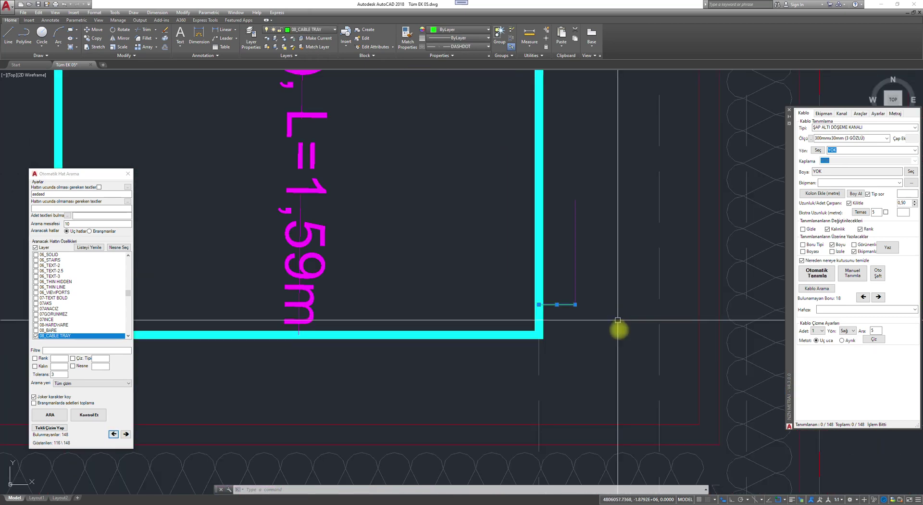
middle_drag(617, 327, 509, 332)
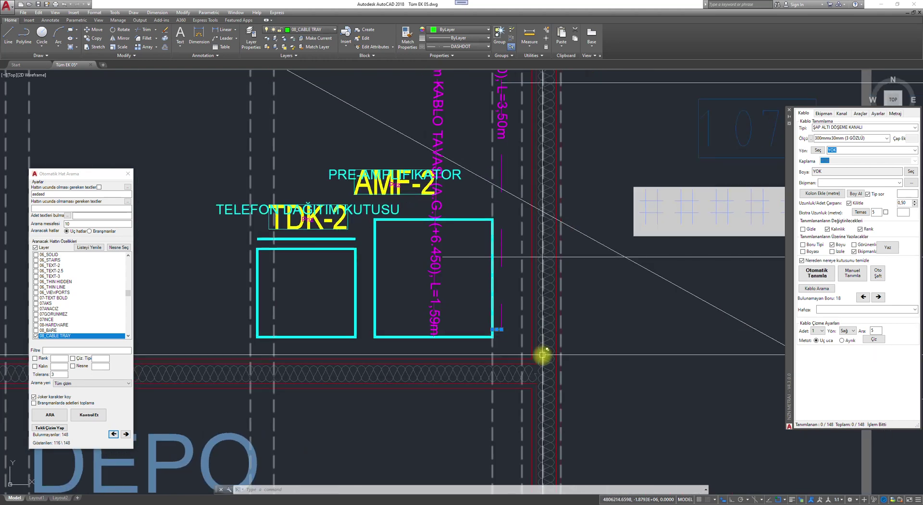
scroll(542, 354, down, 3)
scroll(504, 347, up, 4)
text(E)
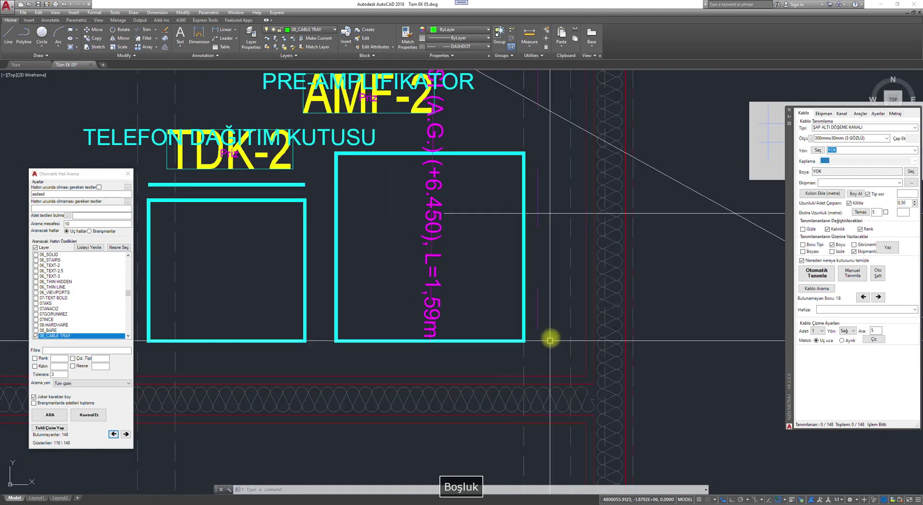
key(Return)
- Step back past the SEMBOLLER legend and erase the blue hidden vertical line at the 200 mm DİKEY KAPAKLI KABLO TAVASI (A.G.) leader
click(113, 434)
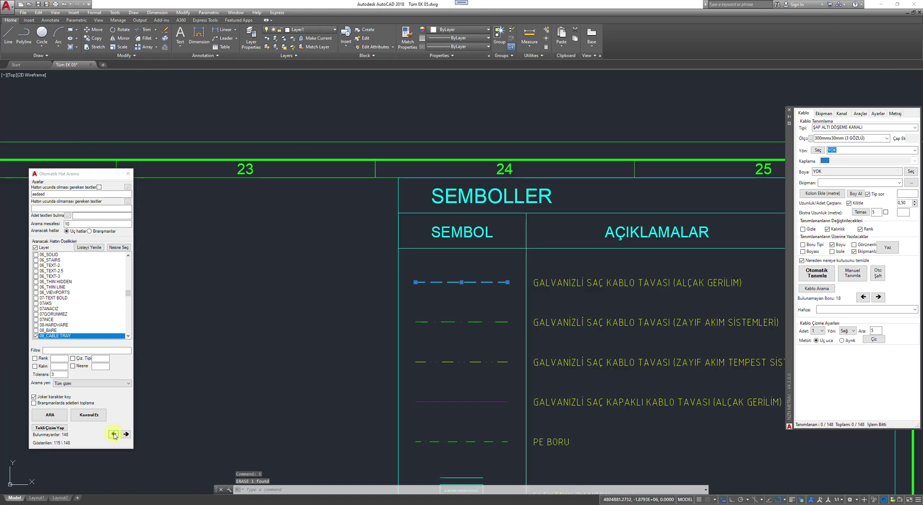
click(114, 434)
click(113, 434)
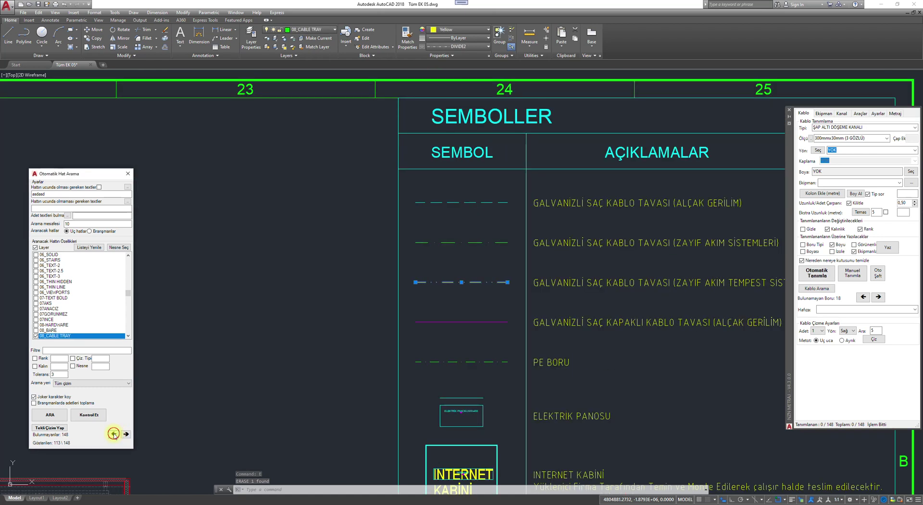
click(114, 435)
click(113, 435)
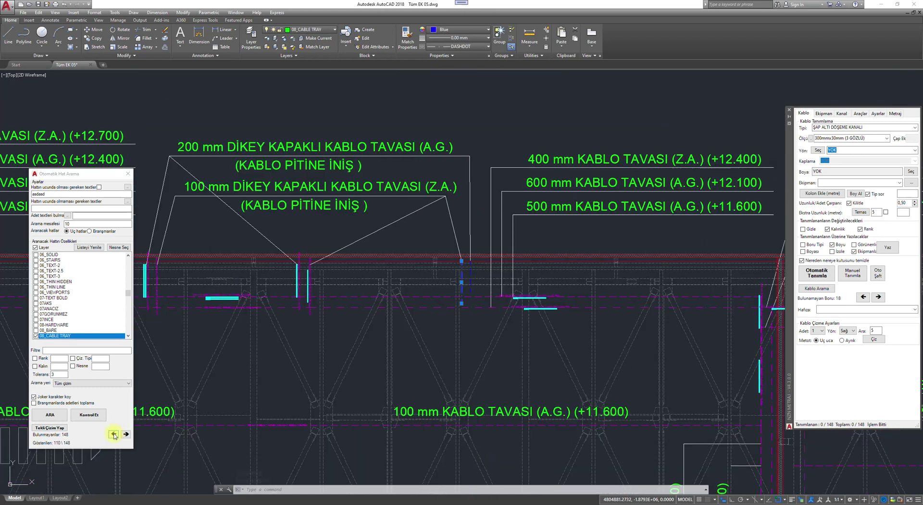
click(125, 434)
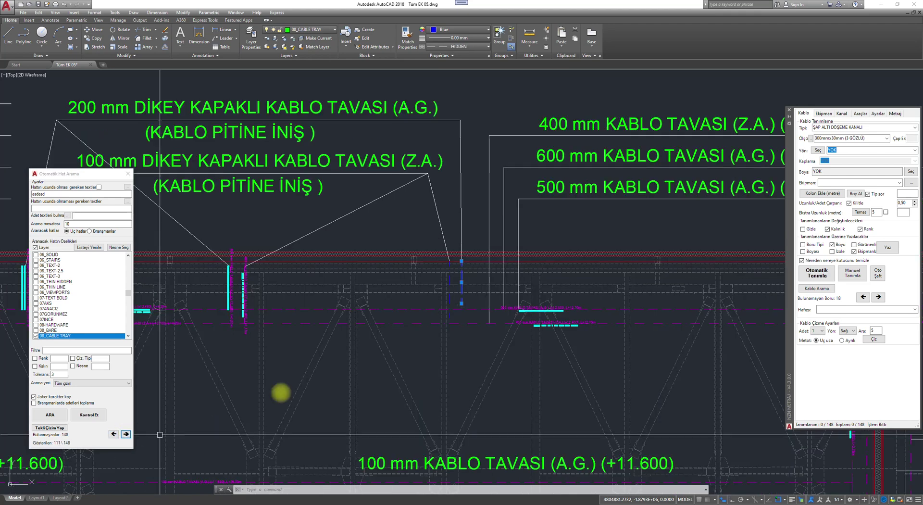
scroll(471, 220, down, 1)
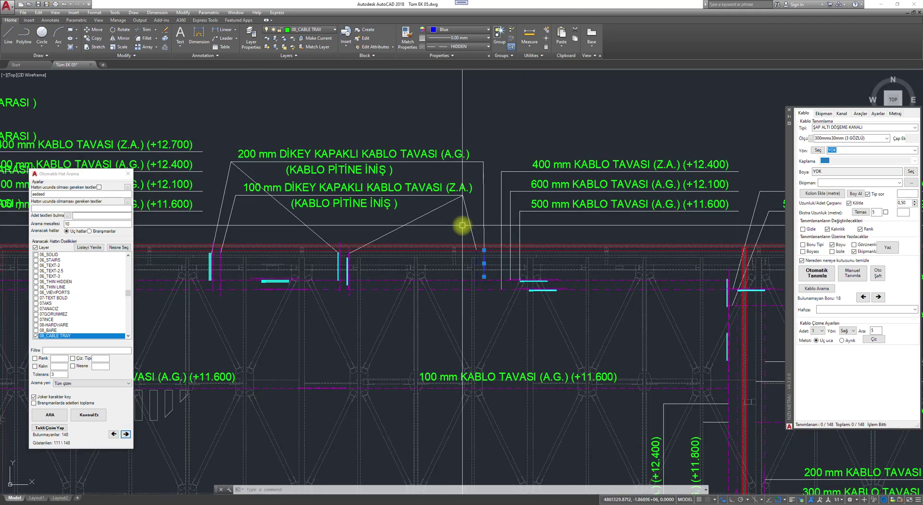
scroll(497, 266, up, 3)
scroll(502, 268, down, 3)
text(e)
key(space)
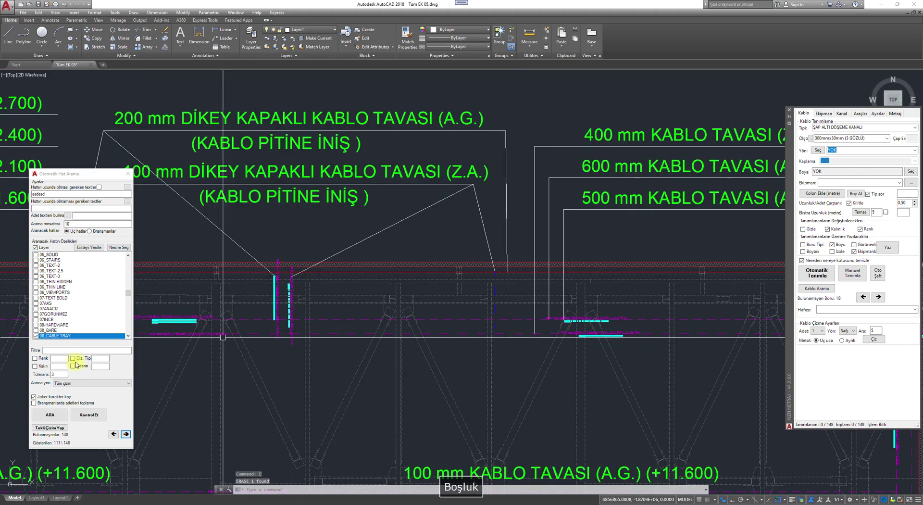
- Step back through the found lines, past the other SEMBOLLER legends, to the magenta tray line beside the 800x1000 mm Betonarmede Delik note
click(112, 434)
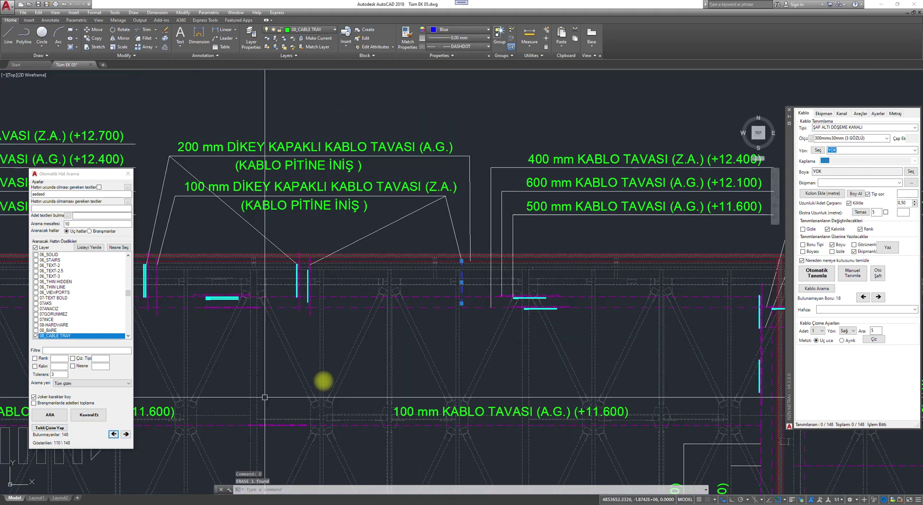
click(112, 434)
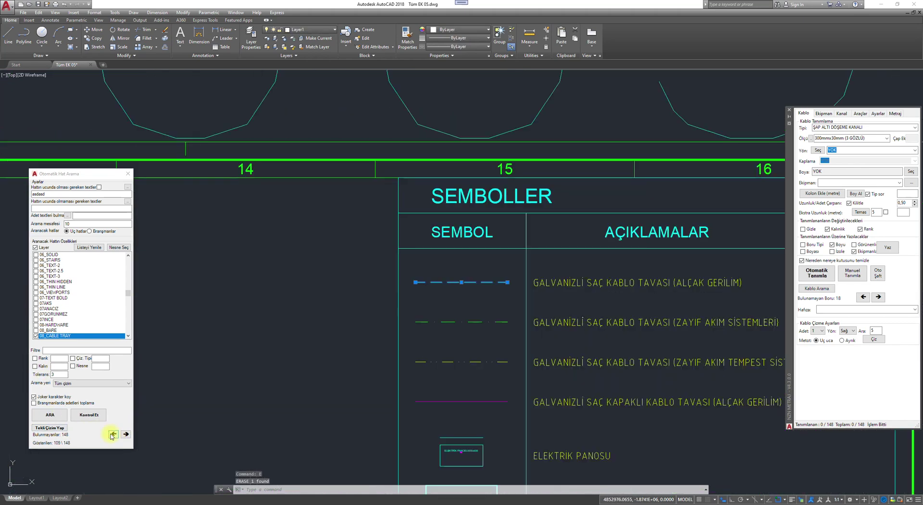
click(112, 434)
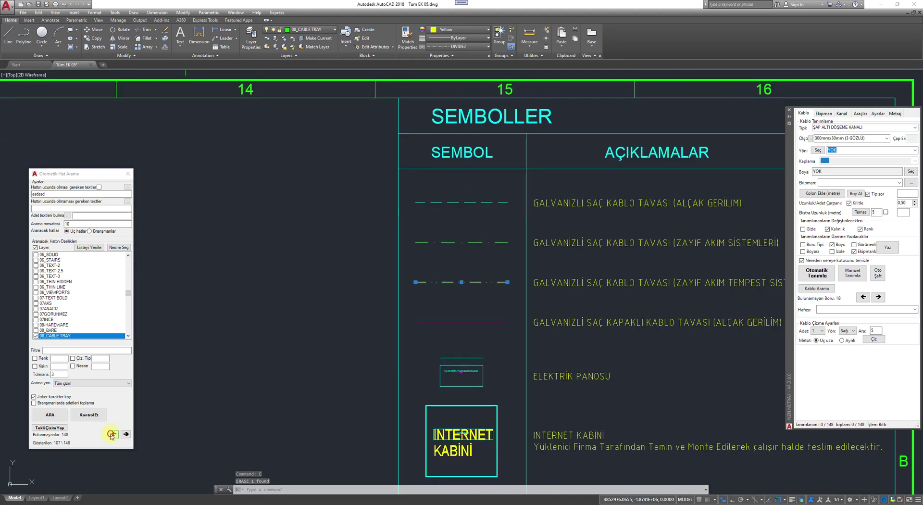
click(112, 434)
click(112, 434)
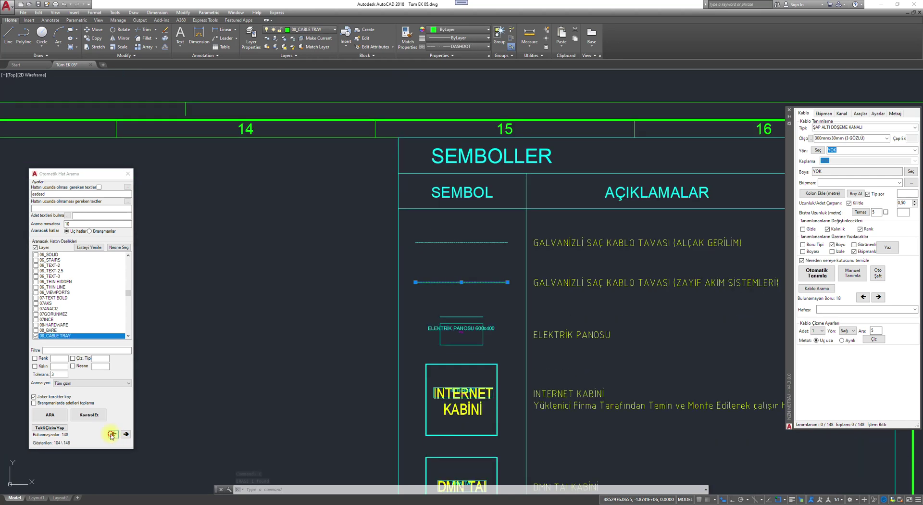
click(112, 434)
click(112, 434)
click(112, 434)
click(112, 434)
click(112, 434)
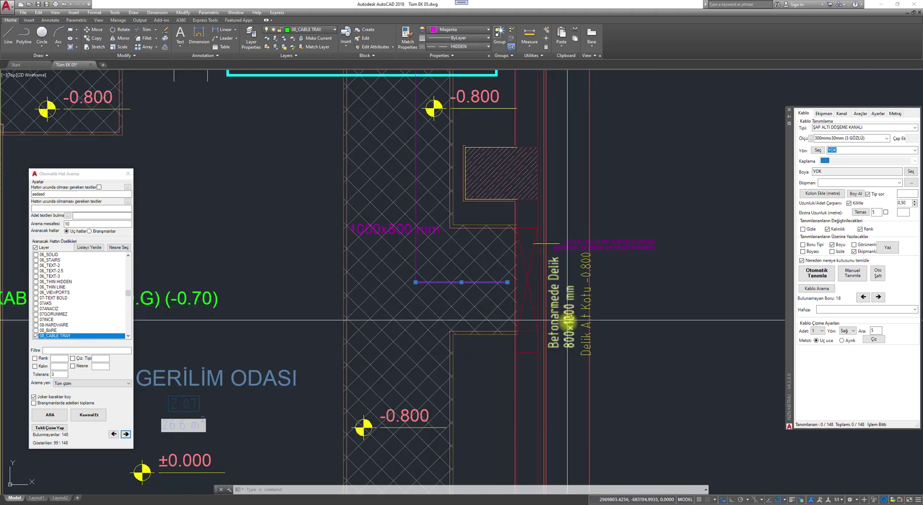
- Examine the ±0.00 KOTU ZEMİN KAT PLANI around the found line and the tray lines in ZAYIF AKIM ODASI
scroll(567, 319, down, 2)
key(Escape)
middle_drag(548, 226, 593, 358)
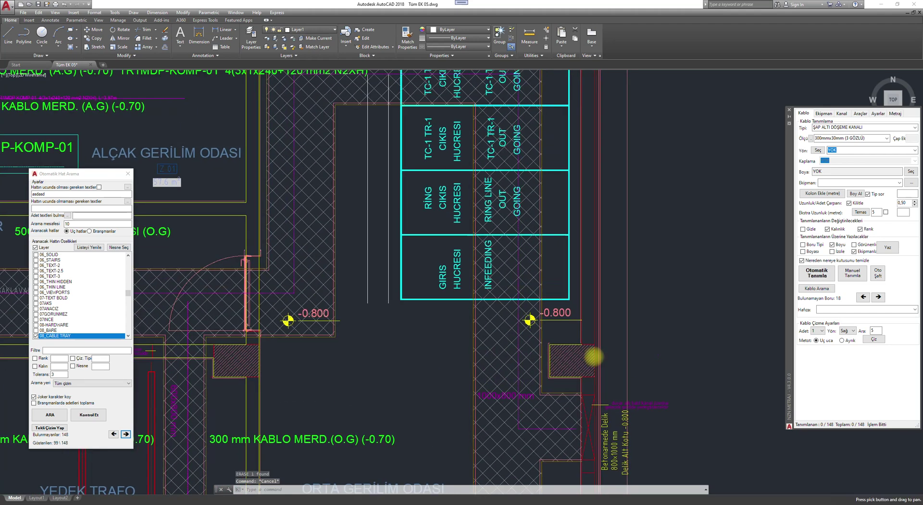
scroll(589, 267, down, 6)
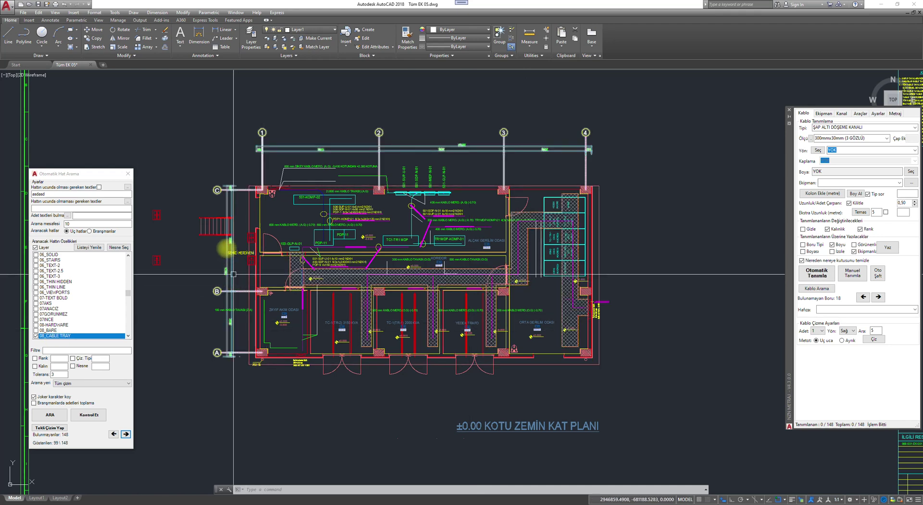
scroll(241, 329, up, 4)
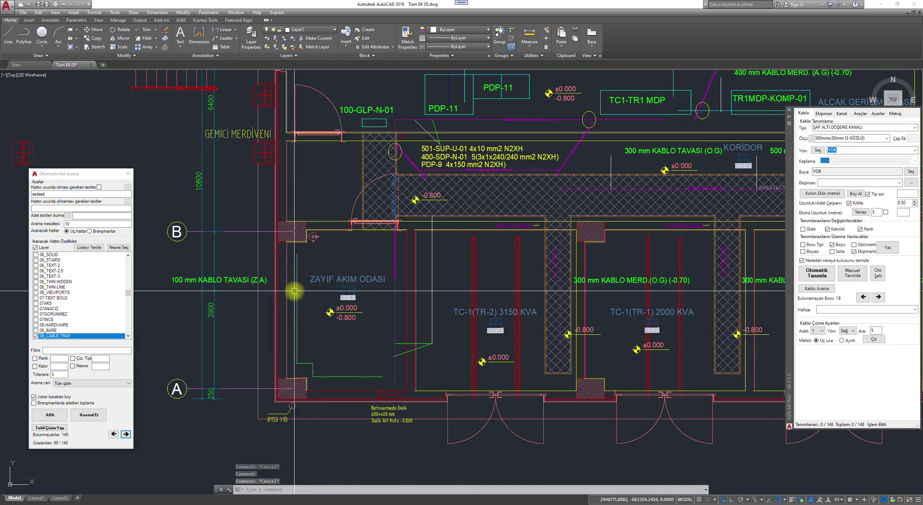
key(Escape)
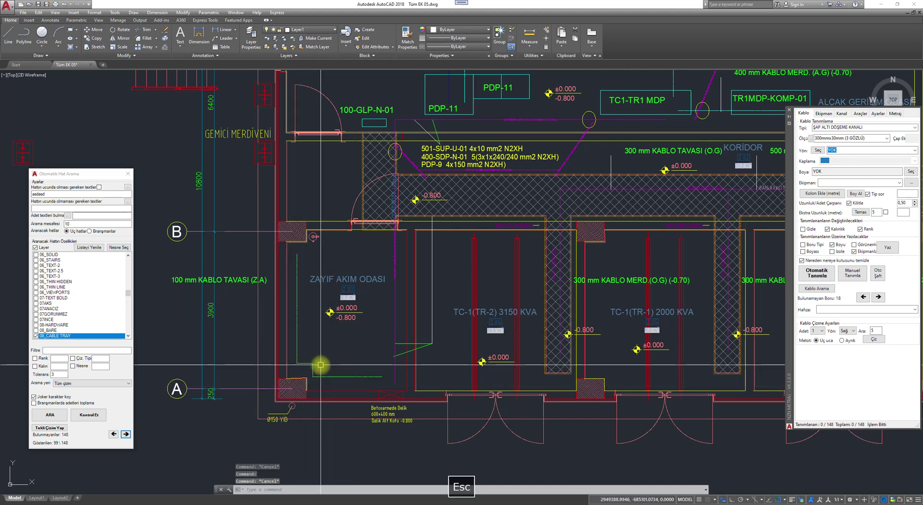
scroll(321, 365, up, 2)
key(Escape)
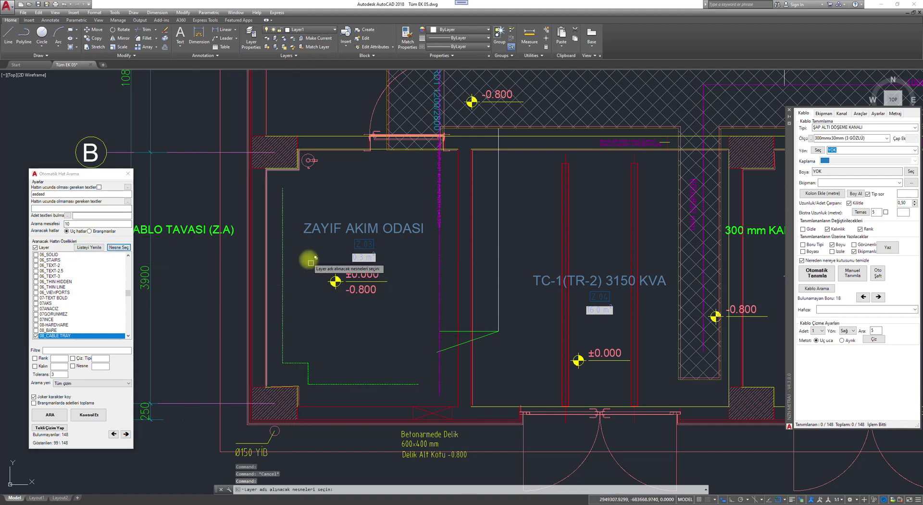
- Refresh the line search's layer list and pick the tray line in ZAYIF AKIM ODASI to set 08_CABLE TRAY as the searched layer
click(449, 331)
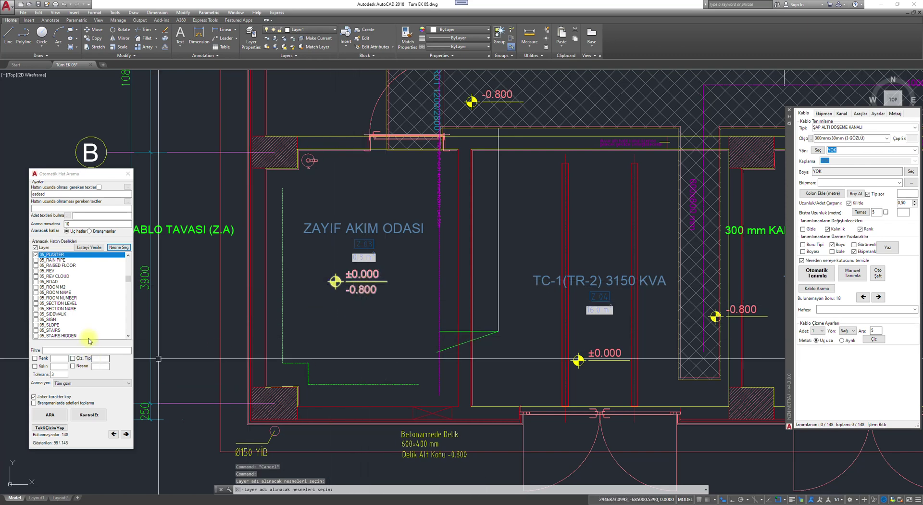
scroll(463, 330, down, 5)
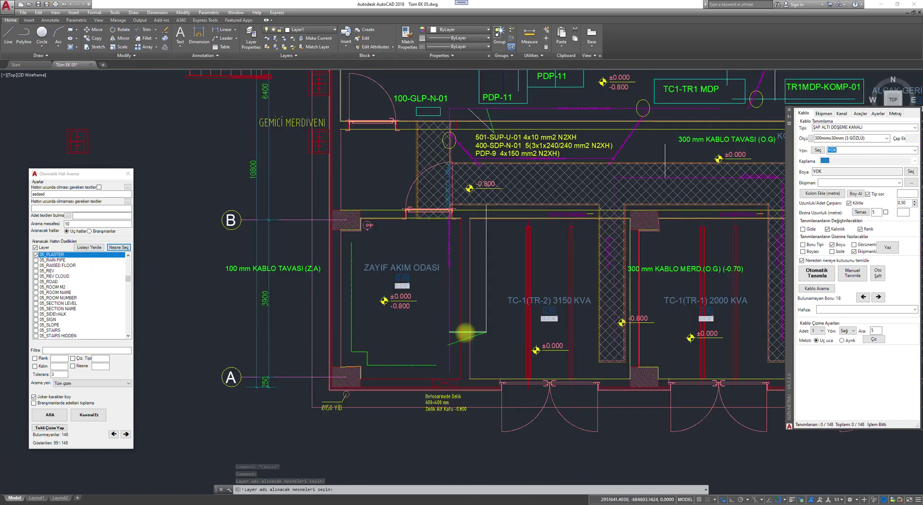
click(92, 247)
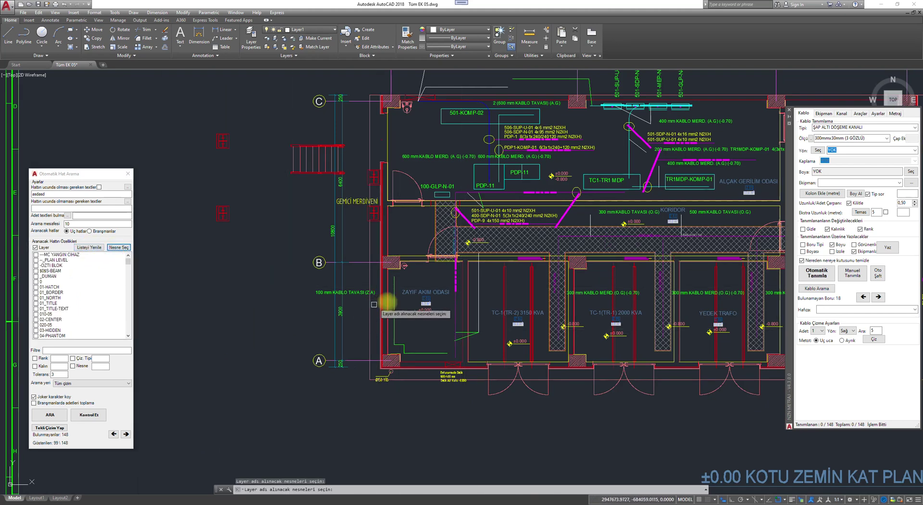
click(394, 299)
scroll(372, 289, down, 6)
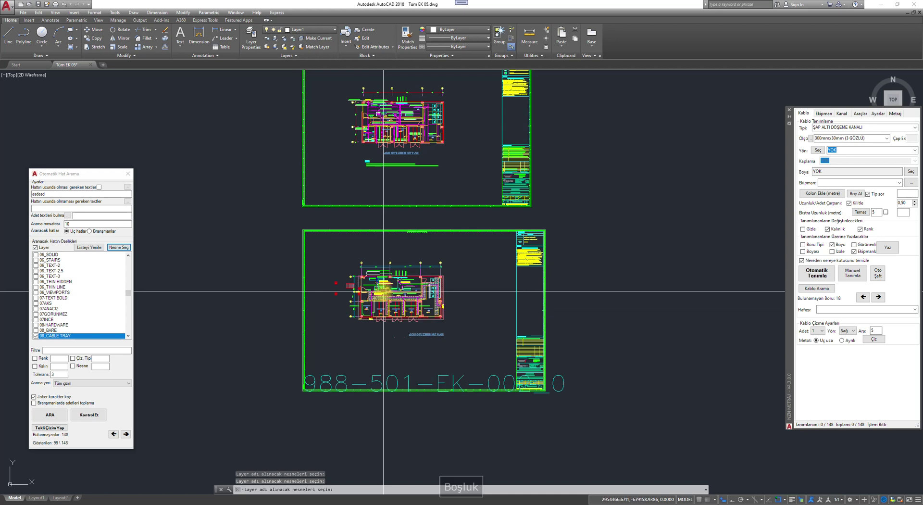
scroll(373, 287, up, 2)
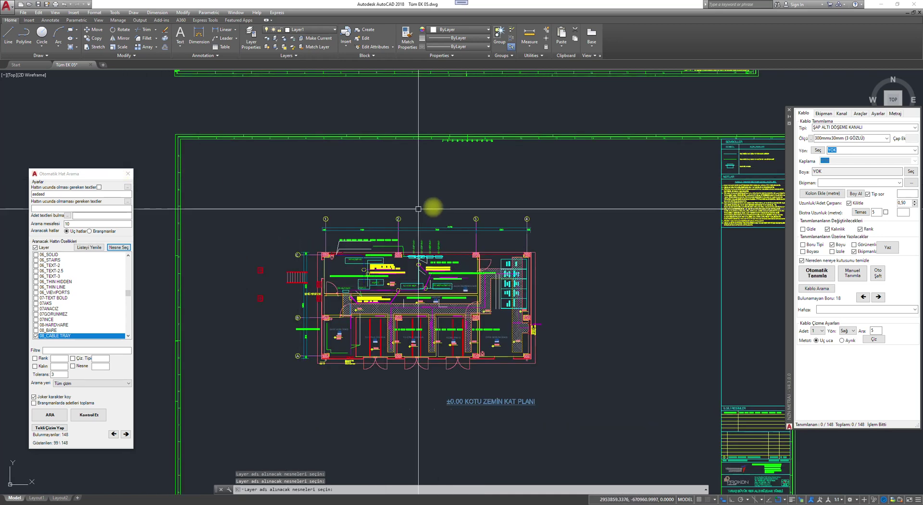